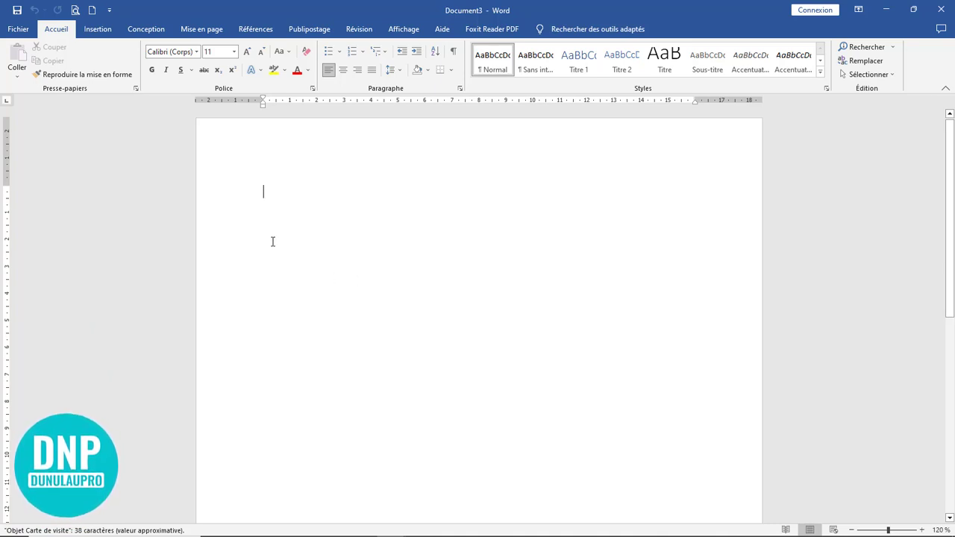
Step: Draw a 6.51 × 11 cm rectangle near the page centre and nudge it slightly lower
left_click(97, 29)
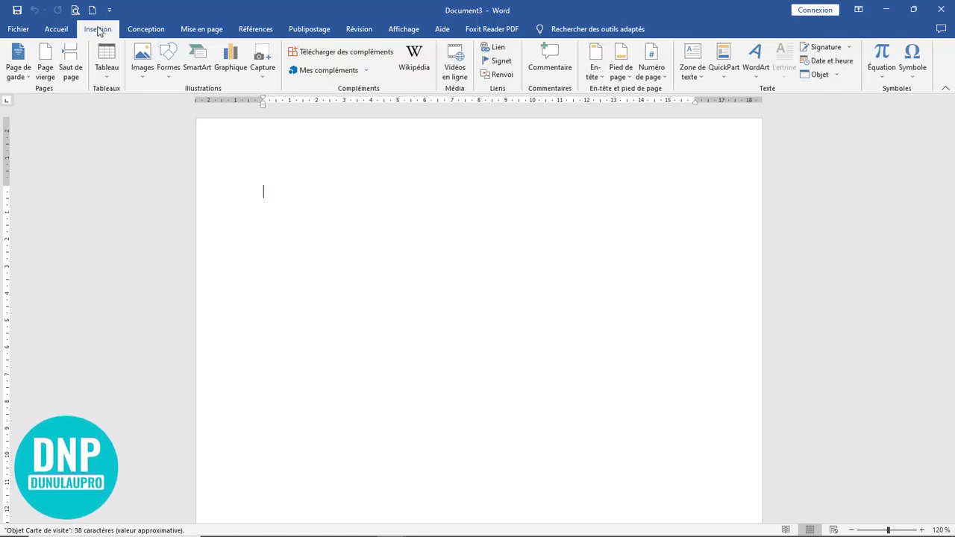
left_click(169, 71)
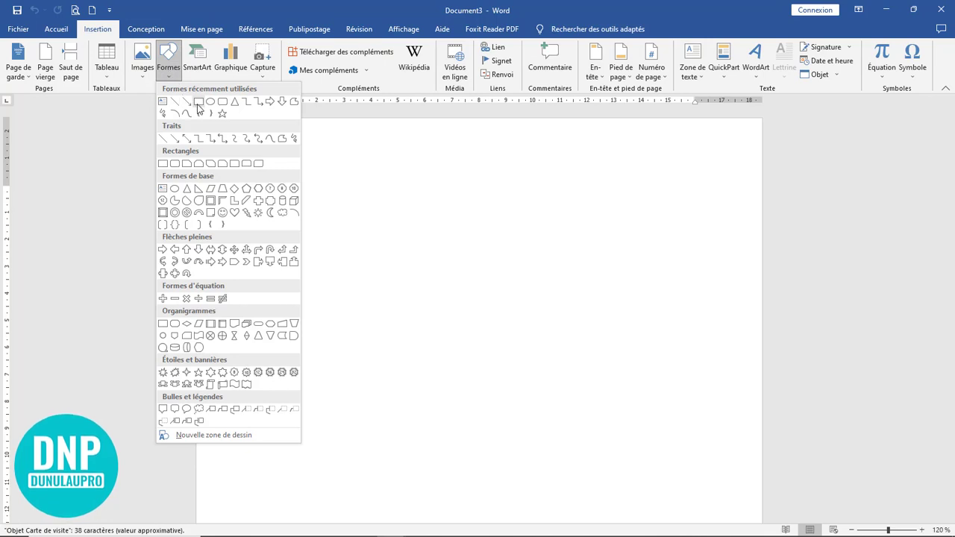
left_click(199, 102)
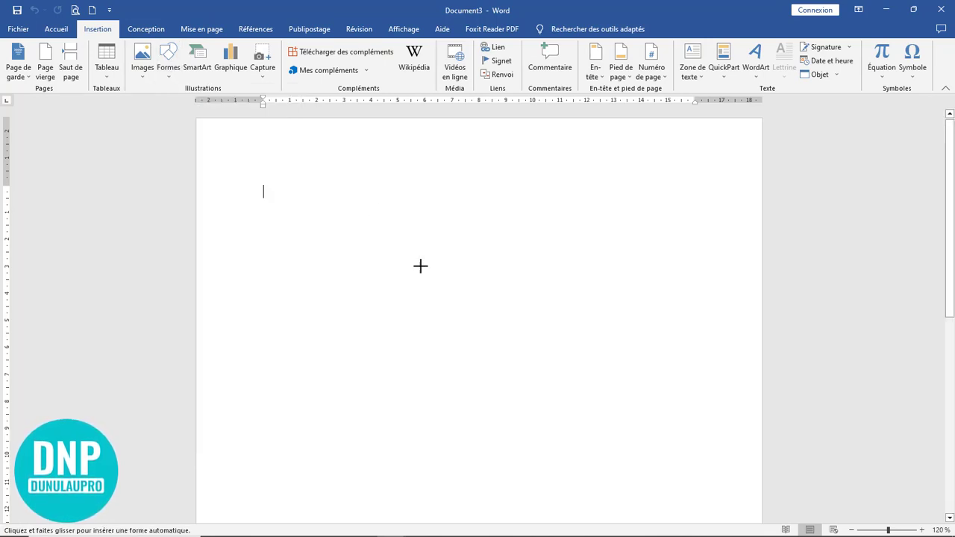
left_click_drag(322, 209, 619, 384)
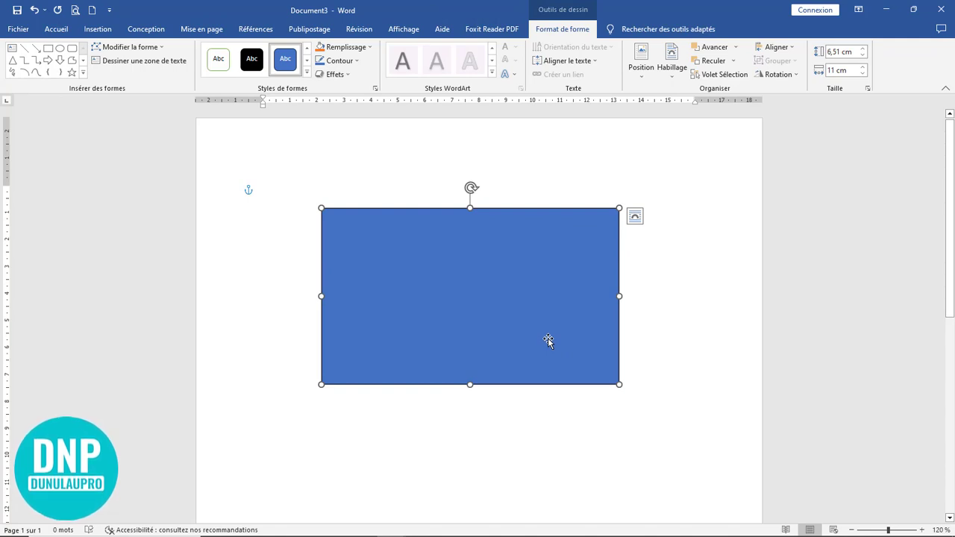
left_click_drag(505, 290, 505, 313)
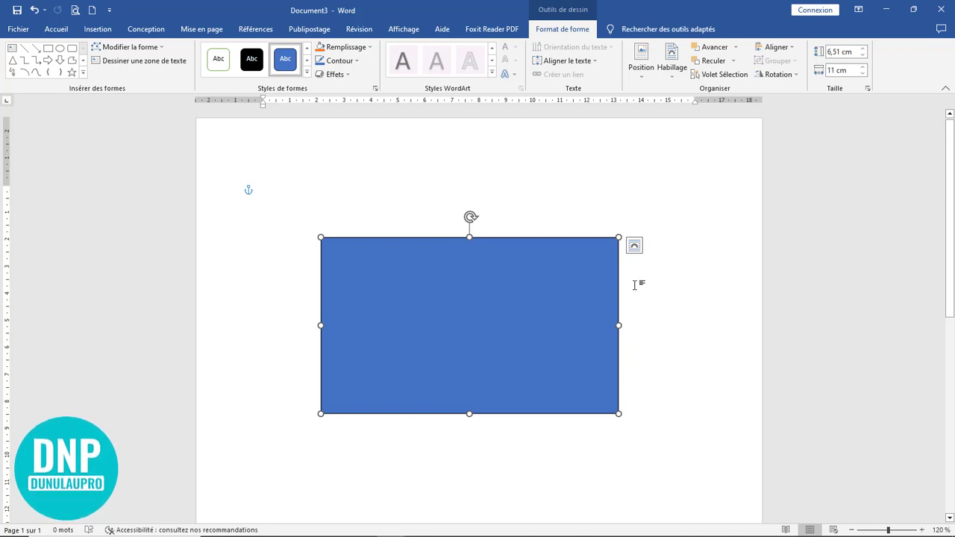
Step: Set the page colour to grey
left_click(153, 34)
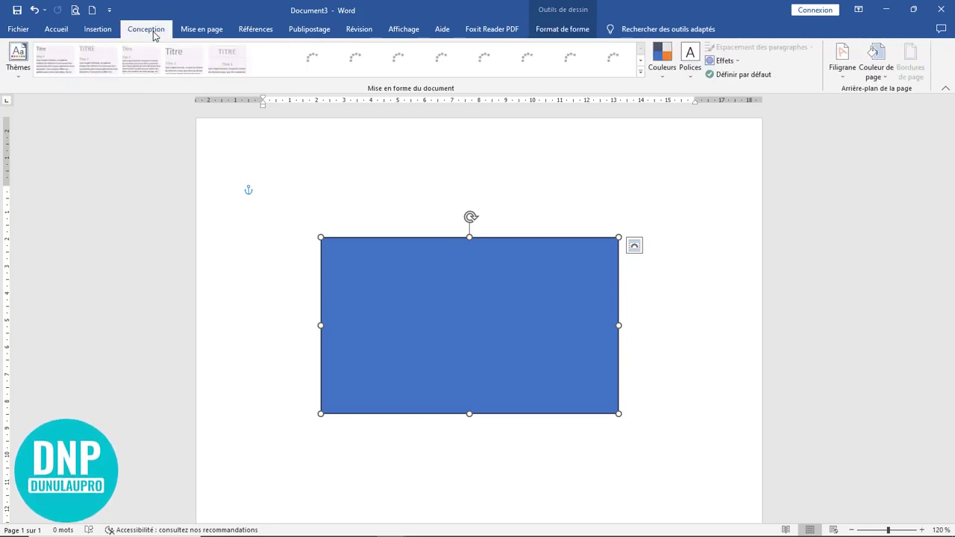
left_click(875, 71)
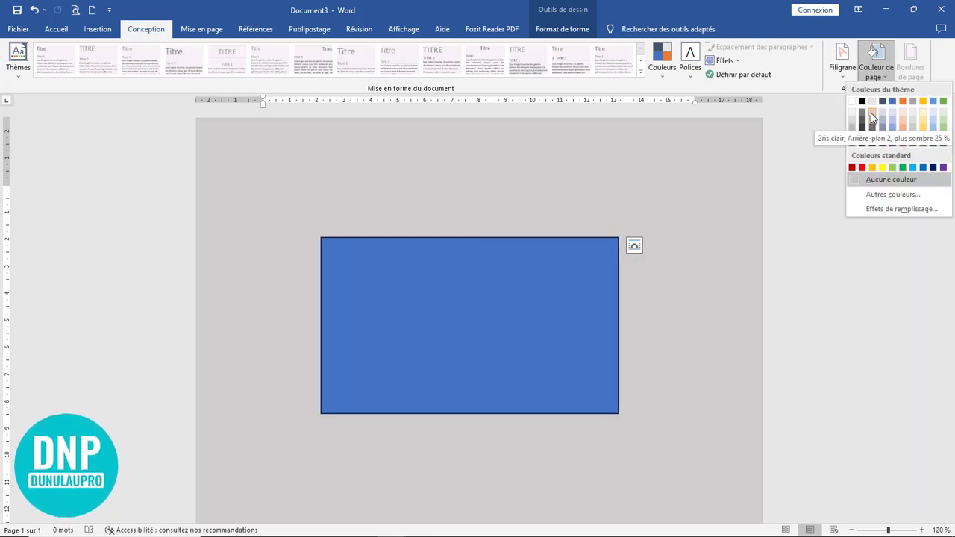
left_click(871, 112)
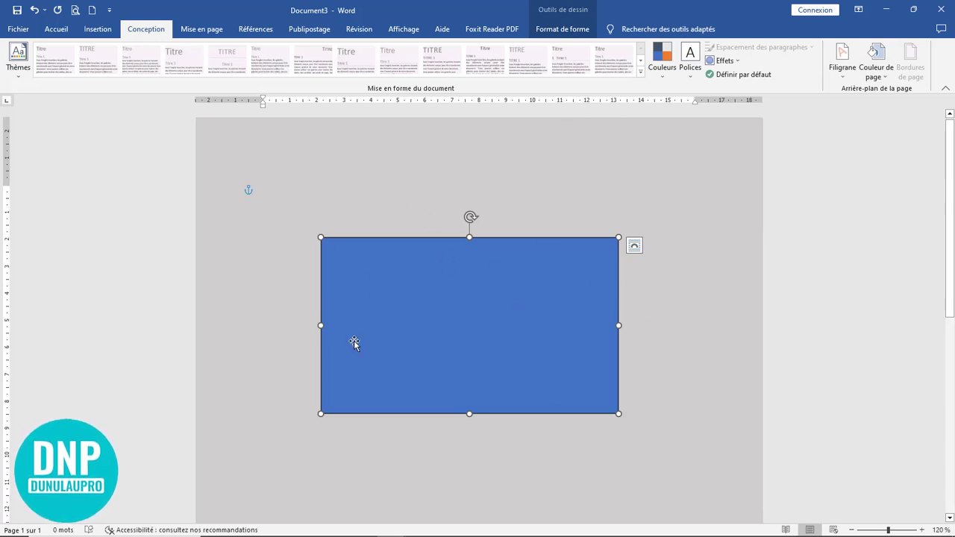
Step: Fill the rectangle with white and remove its outline
left_click(97, 29)
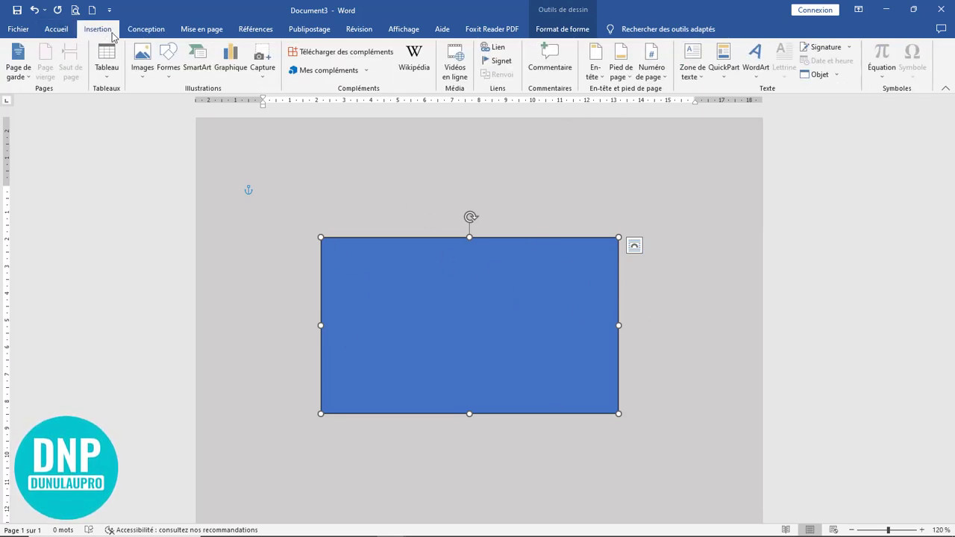
double_click(468, 237)
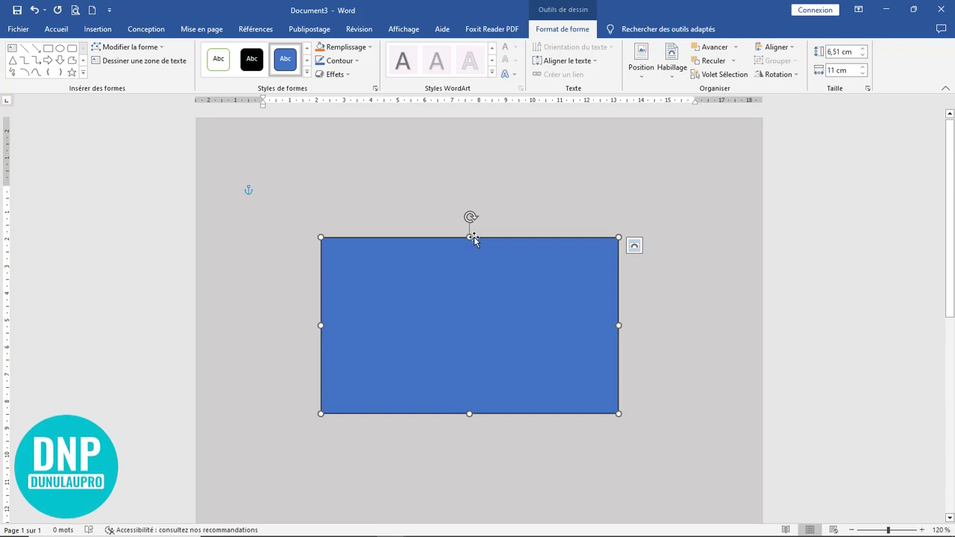
left_click(360, 48)
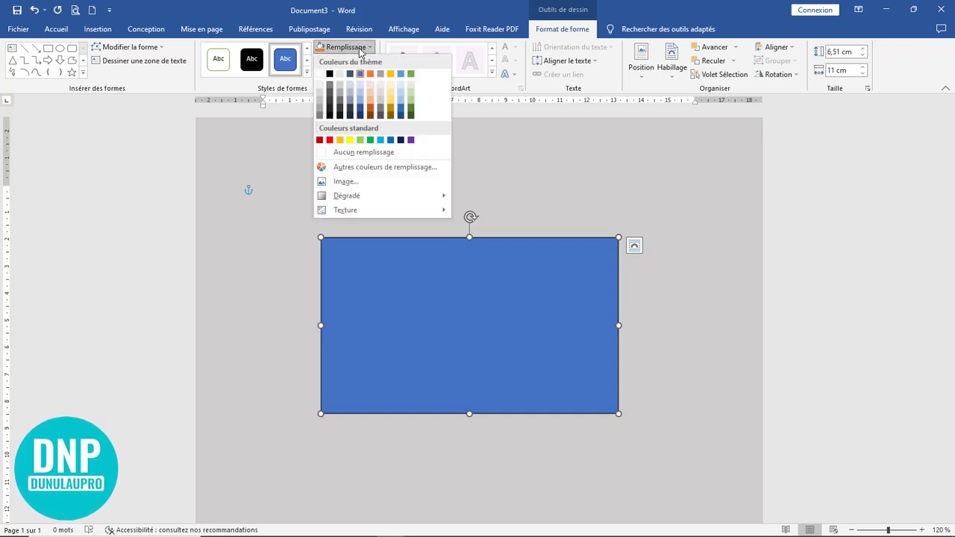
left_click(360, 48)
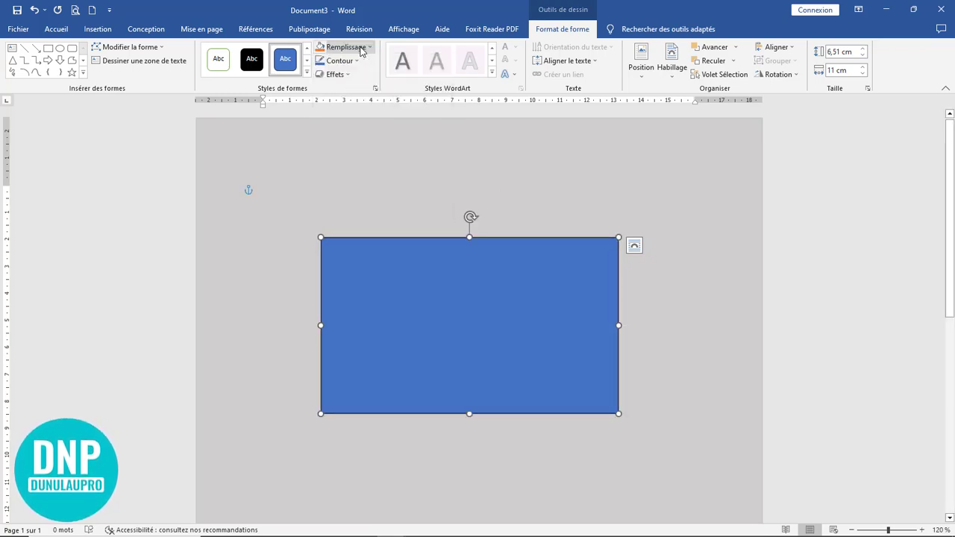
left_click(361, 48)
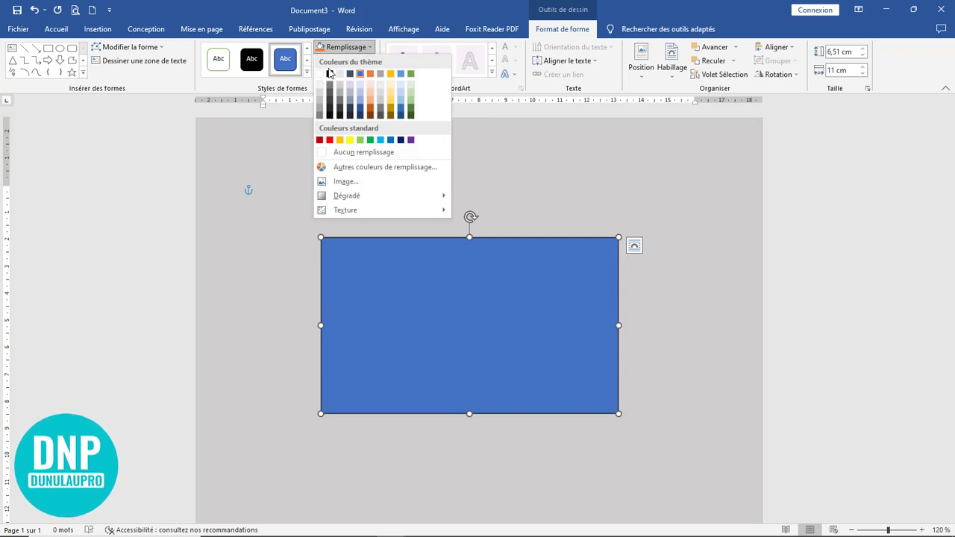
left_click(320, 75)
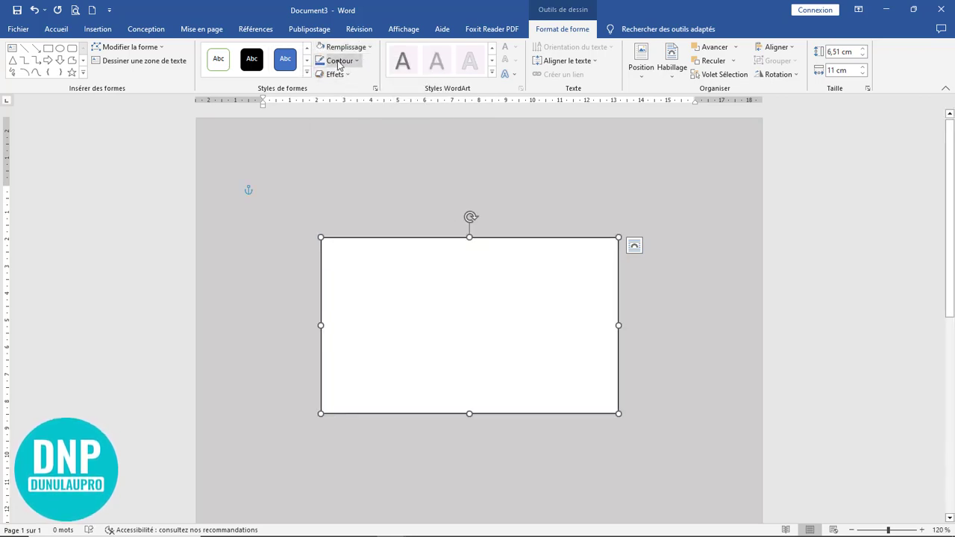
left_click(339, 61)
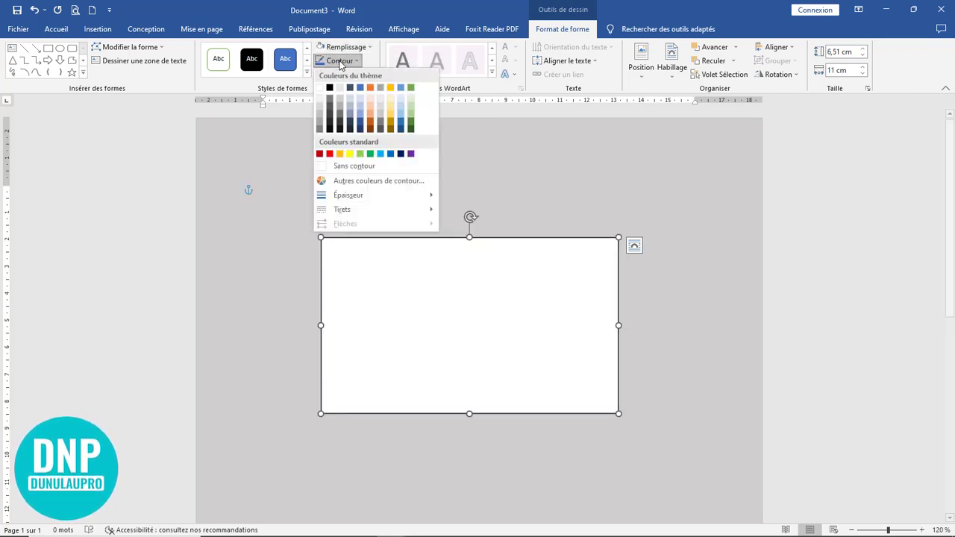
left_click(358, 167)
left_click(662, 293)
Step: Duplicate the white rectangle lower down and narrow the copy from its left side
mouse_move(525, 314)
left_mouse_down()
mouse_move(534, 310)
mouse_move(537, 321)
left_mouse_up()
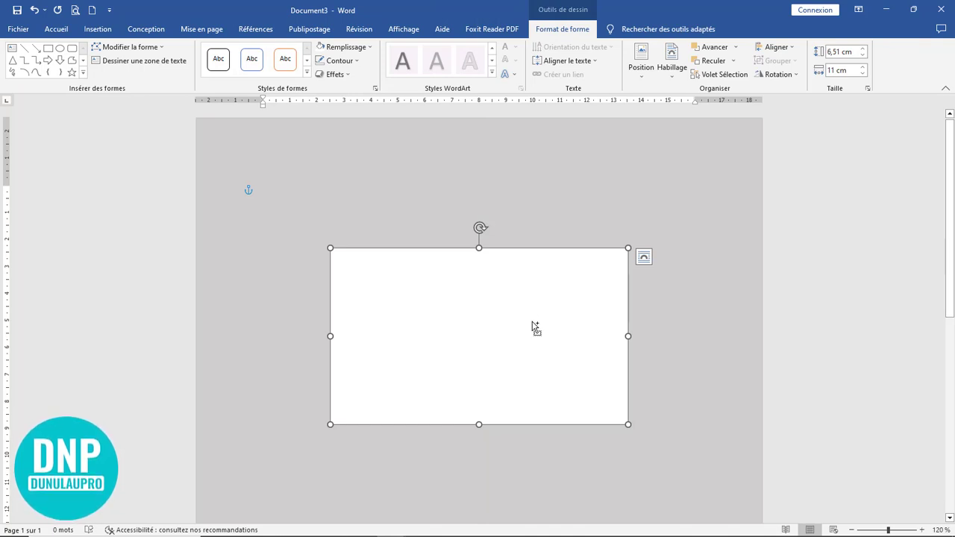
left_click_drag(535, 323, 542, 385)
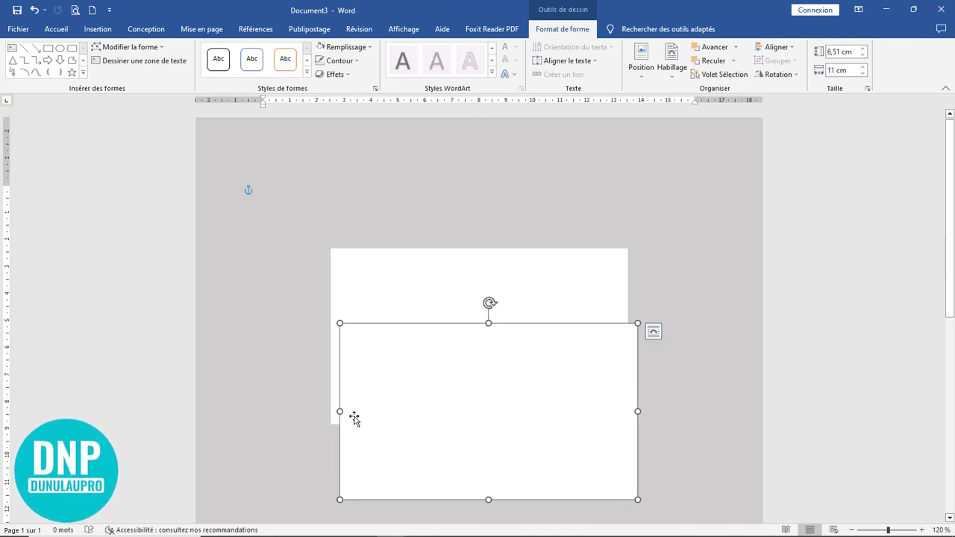
left_click_drag(339, 411, 426, 411)
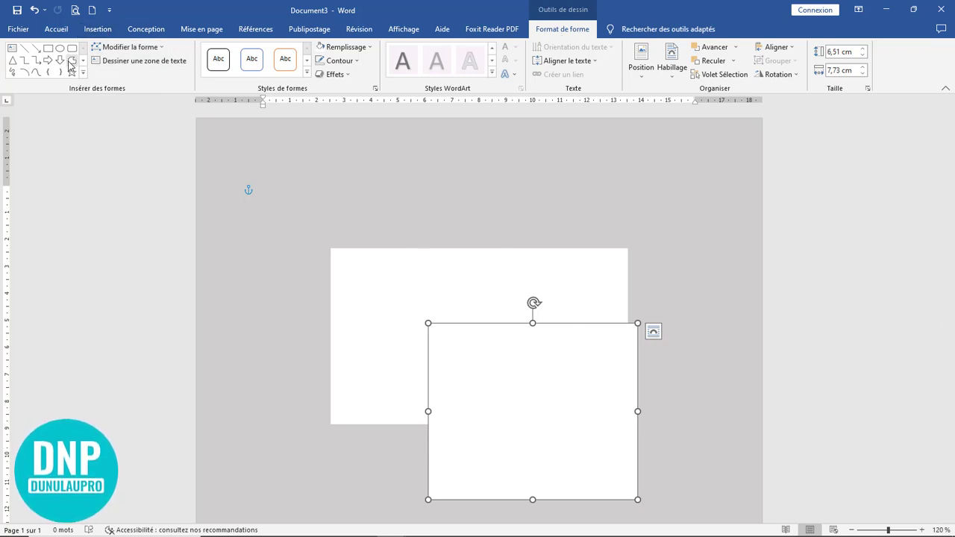
Step: Slant the copy's left edge by pulling its top-left point to the right with Edit Points
left_click(129, 48)
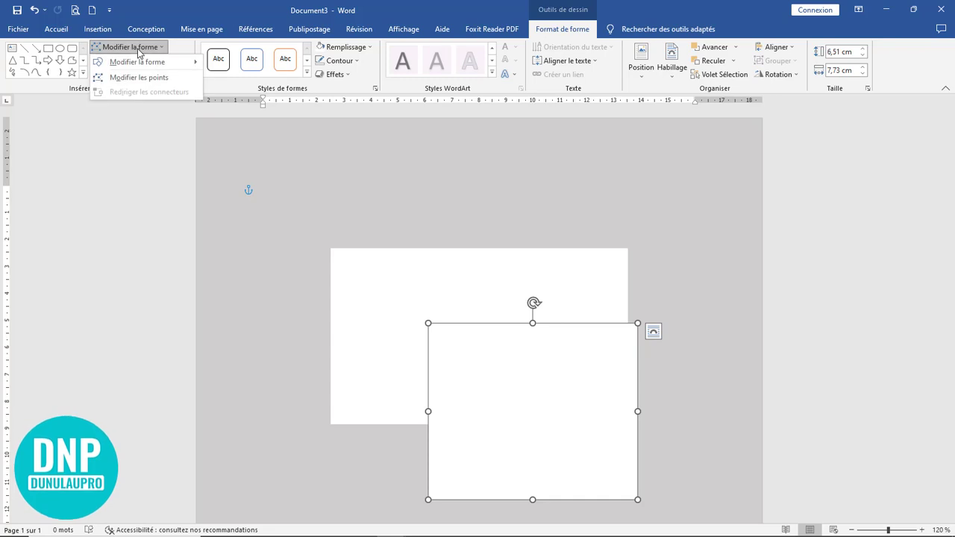
left_click(141, 79)
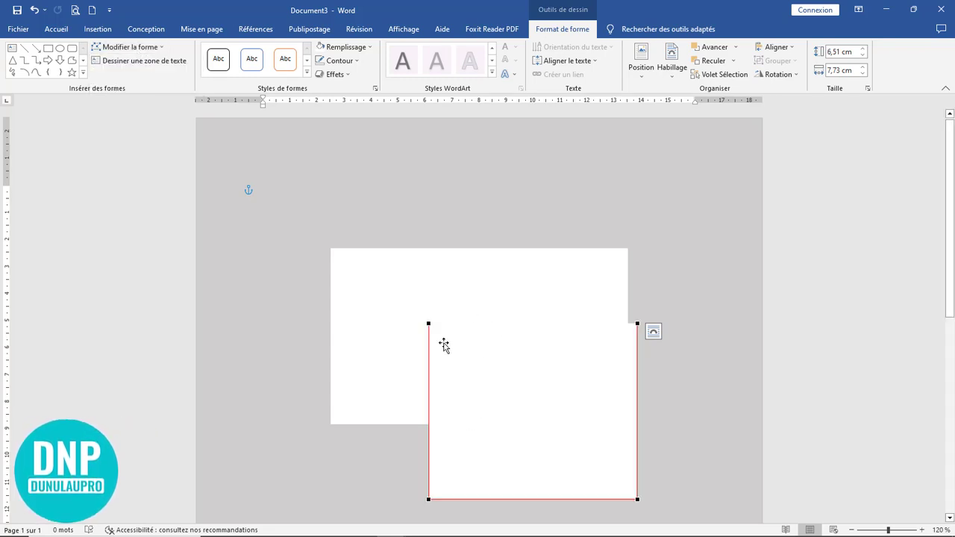
left_click_drag(428, 324, 489, 323)
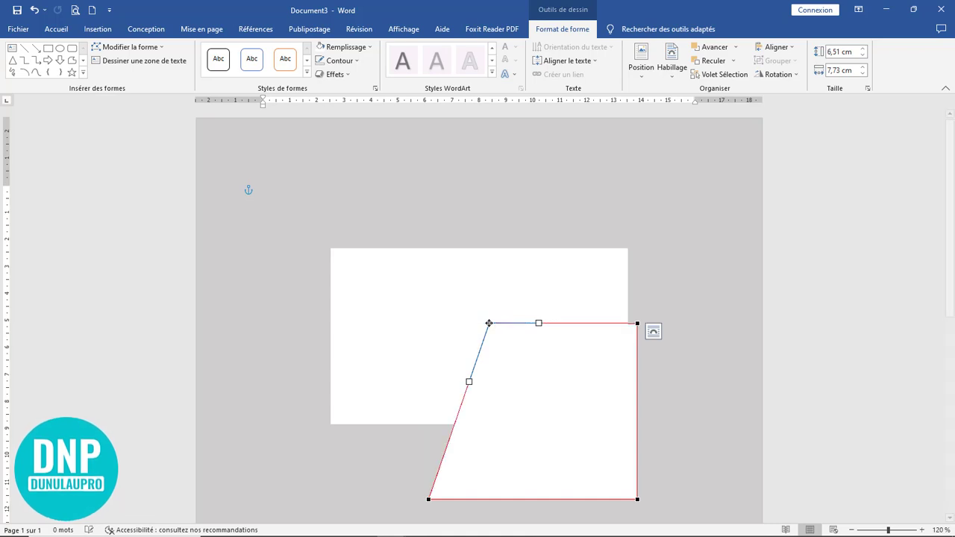
left_click(565, 440)
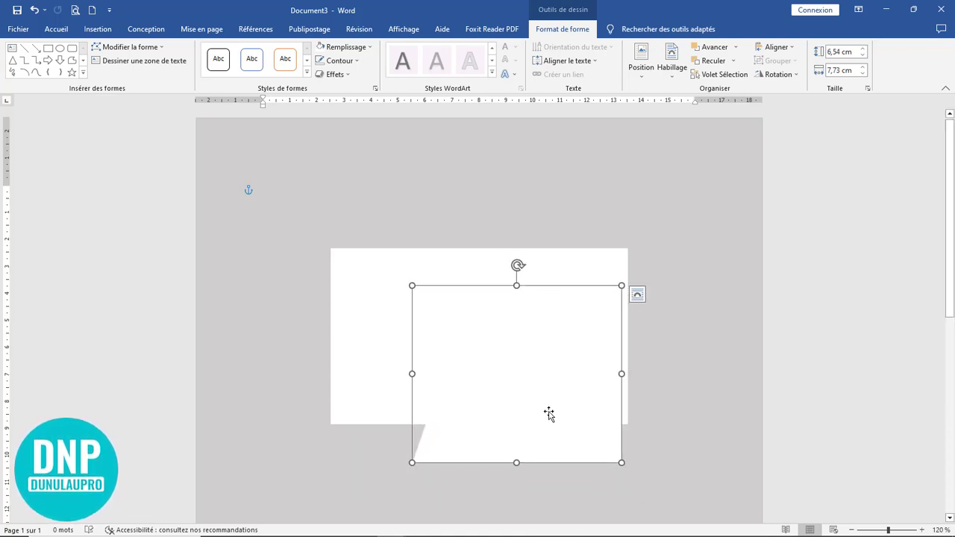
Step: Fill the slanted shape with black and move it up level with the card
left_click(340, 50)
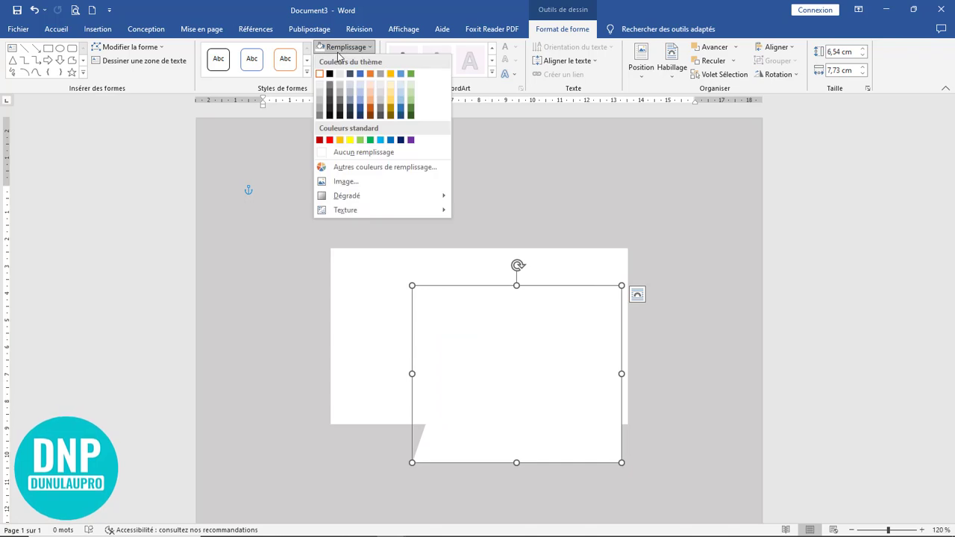
left_click(329, 74)
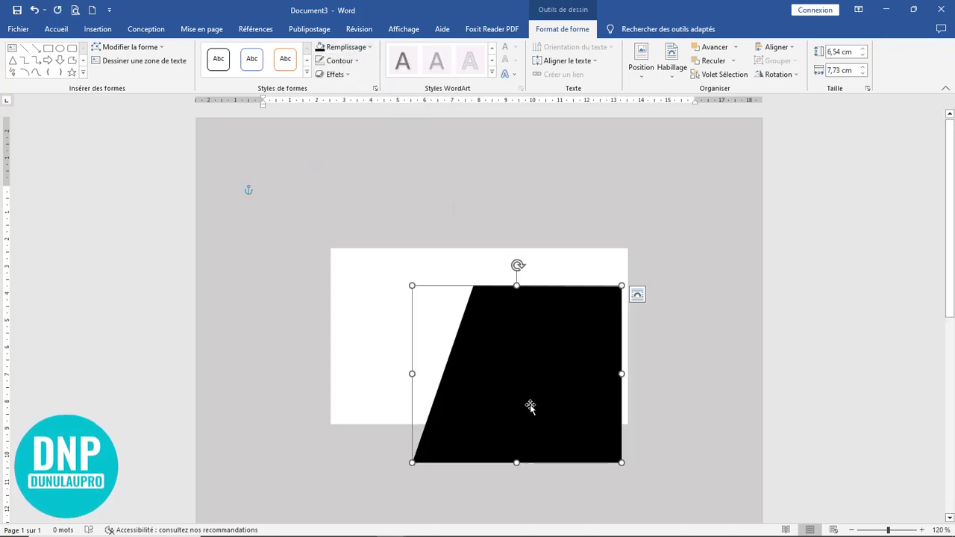
left_click_drag(530, 406, 536, 369)
left_click(674, 341)
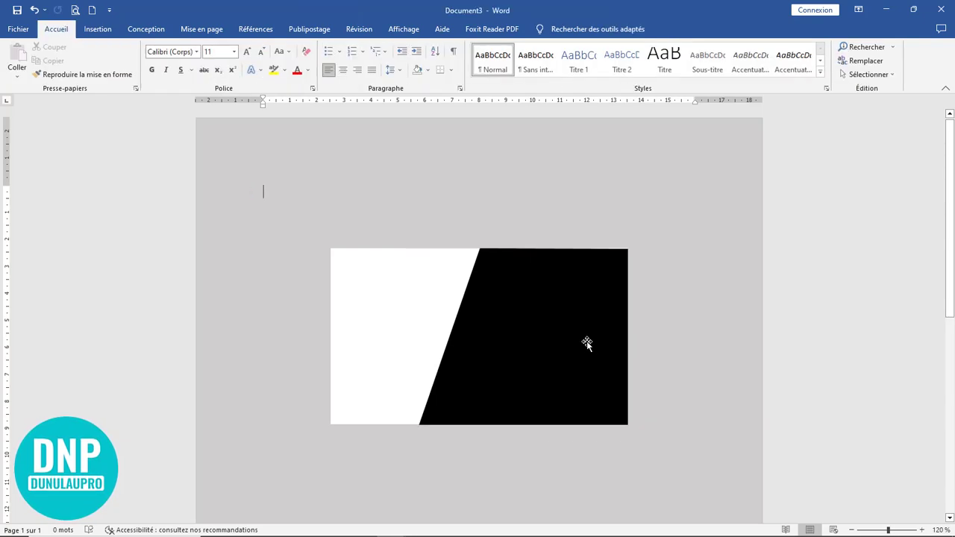
Step: Trim the black shape slightly inward from its left edge
left_click(530, 335)
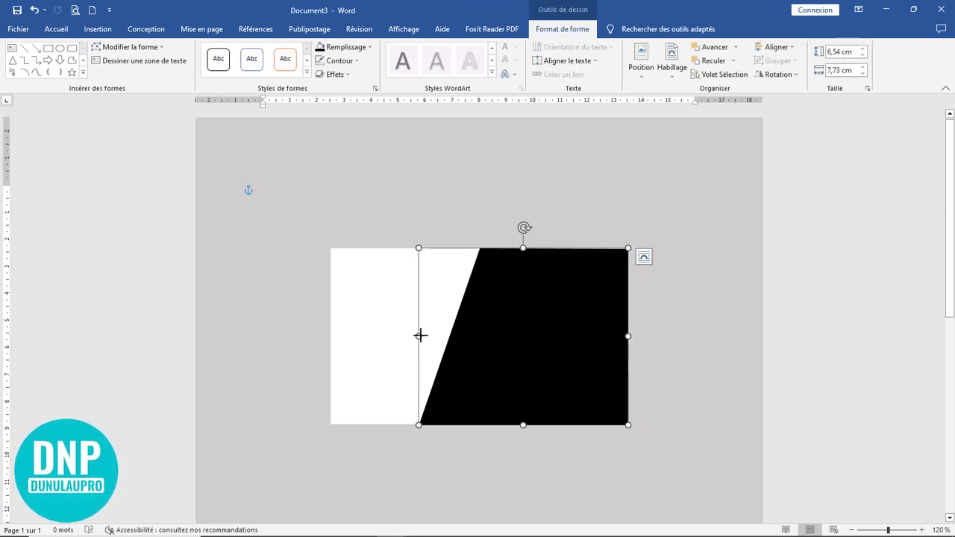
left_click_drag(420, 335, 429, 336)
left_click(708, 331)
left_click(577, 350)
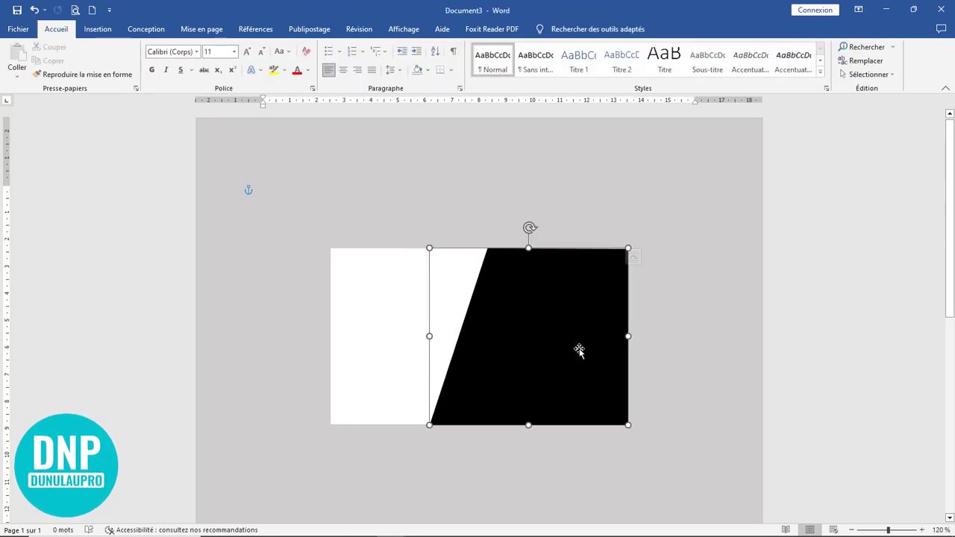
key("ctrl+z")
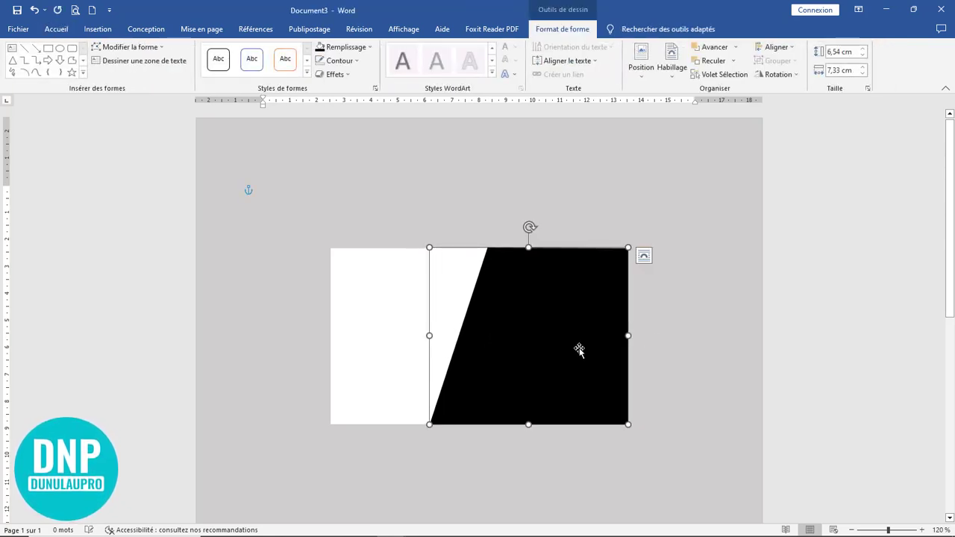
left_click(694, 361)
scroll(690, 361, "up", 2)
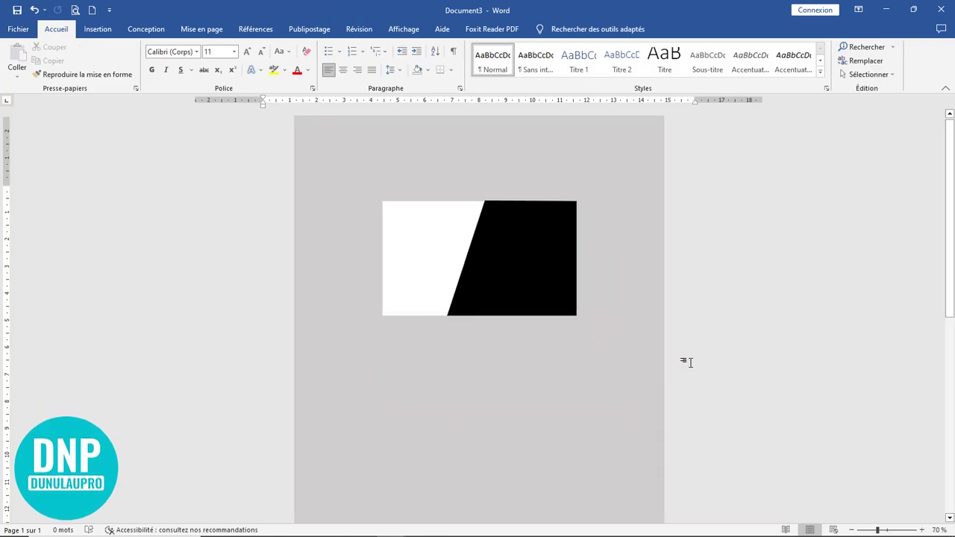
scroll(689, 362, "up", 3)
scroll(691, 361, "down", 3)
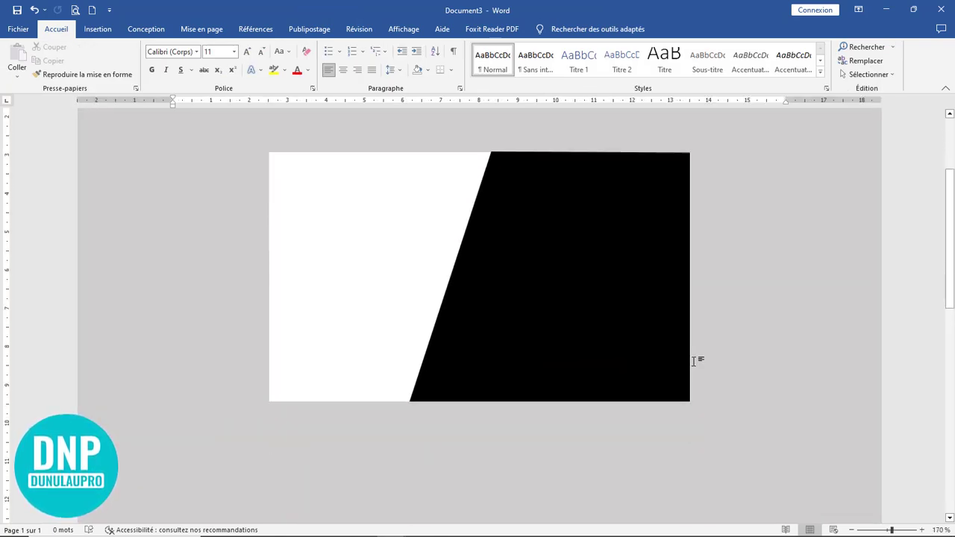
scroll(693, 361, "up", 3)
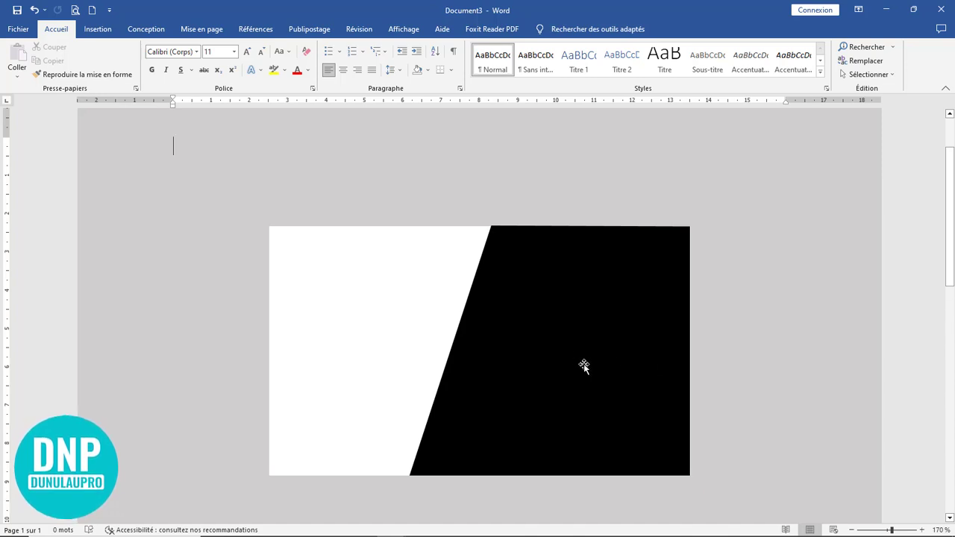
left_click(583, 365)
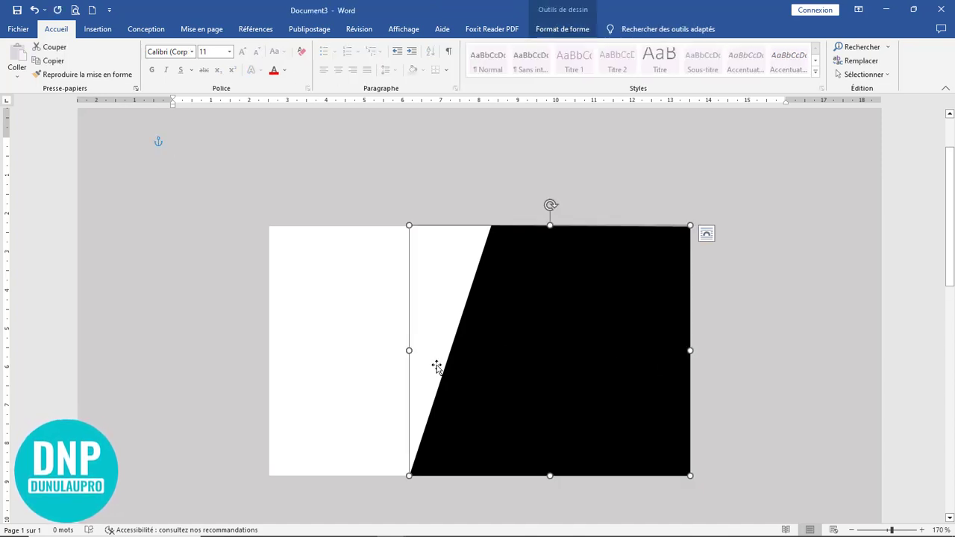
left_click_drag(409, 350, 425, 350)
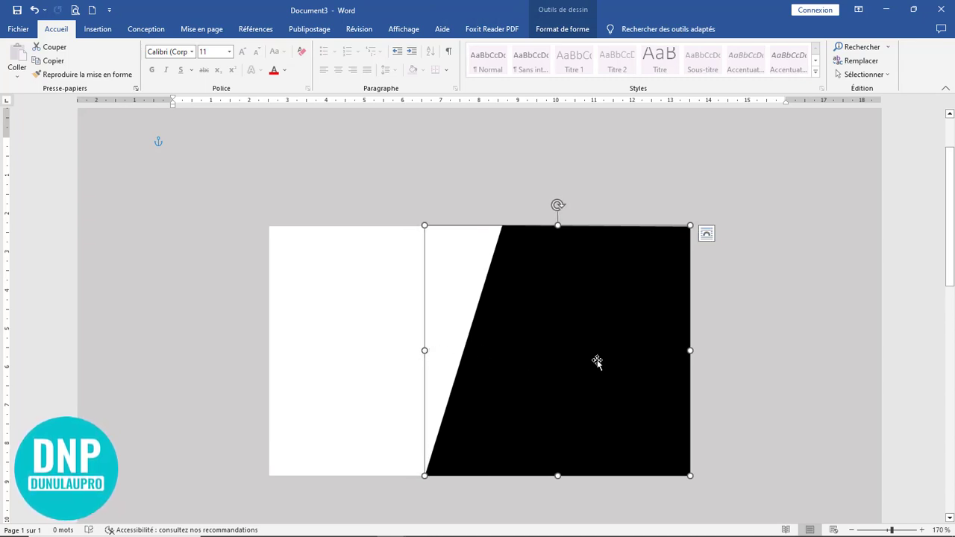
left_click(744, 354)
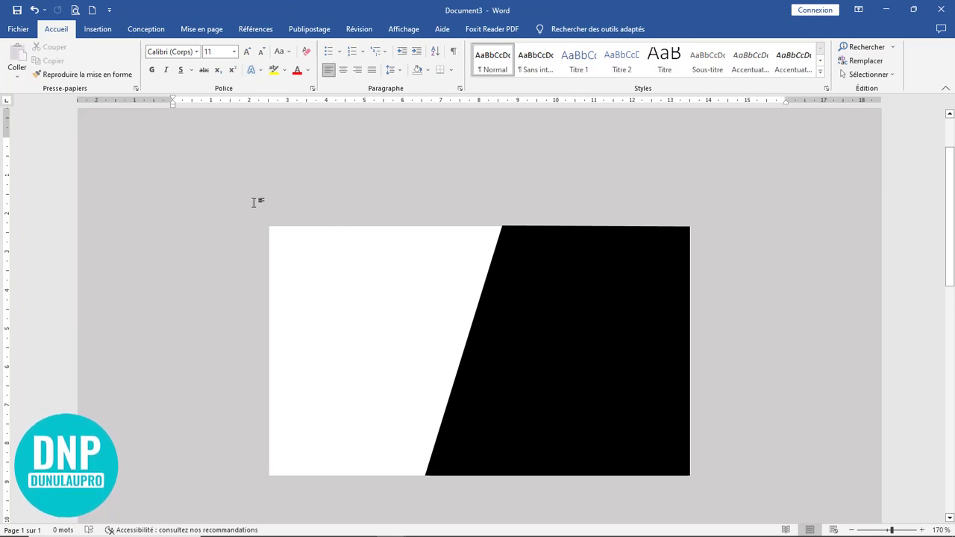
Step: Draw a small isosceles triangle, about 1.6 × 1.7 cm, above the card and rotate it 180° to point down
left_click(98, 30)
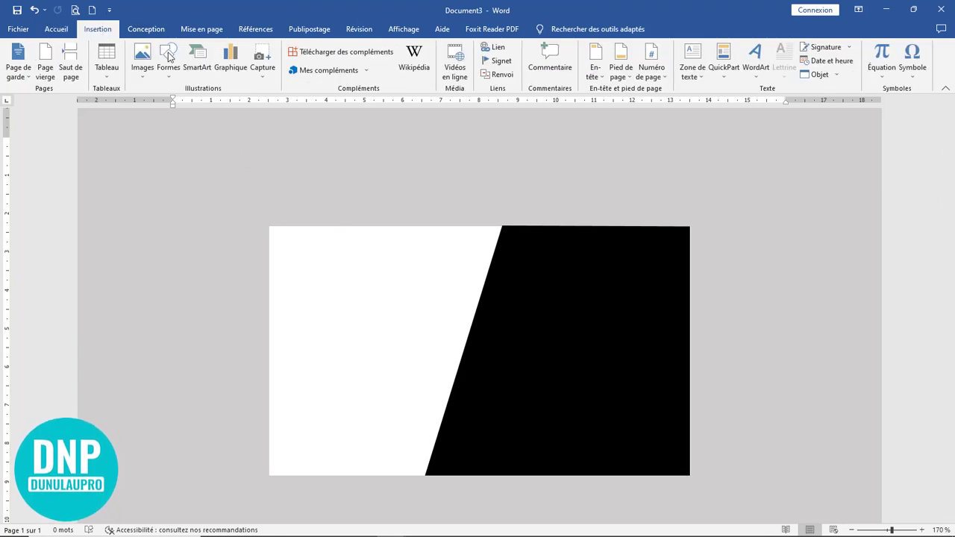
left_click(170, 59)
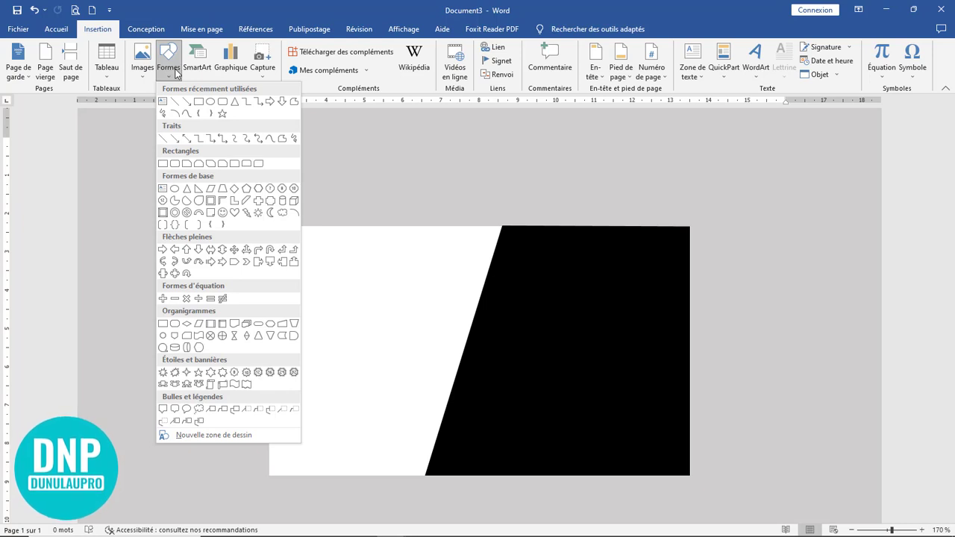
left_click(235, 101)
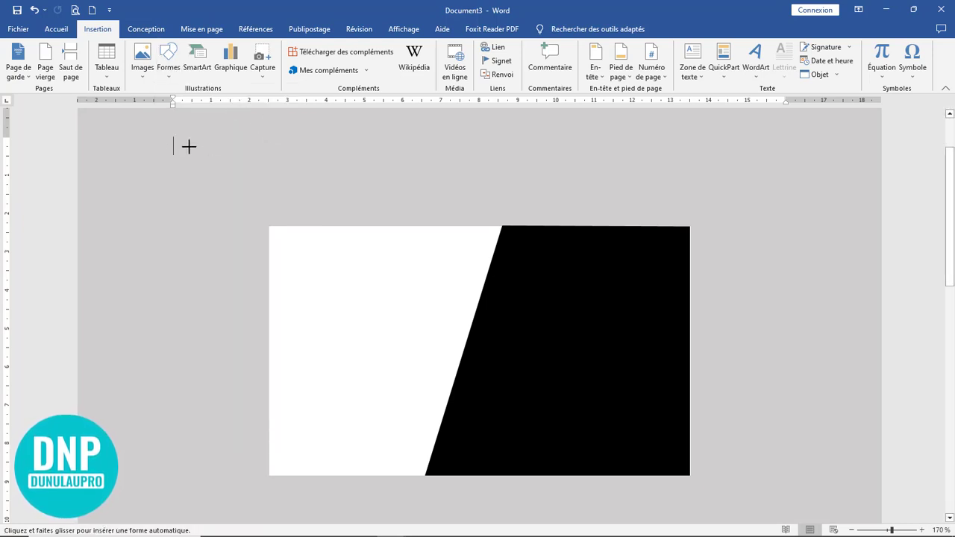
left_click_drag(173, 145, 238, 207)
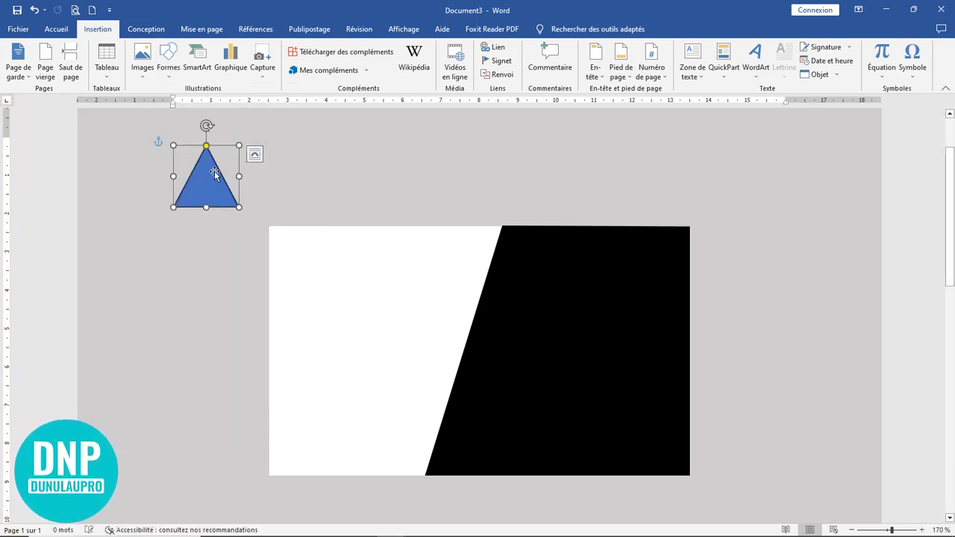
left_click_drag(206, 127, 204, 216)
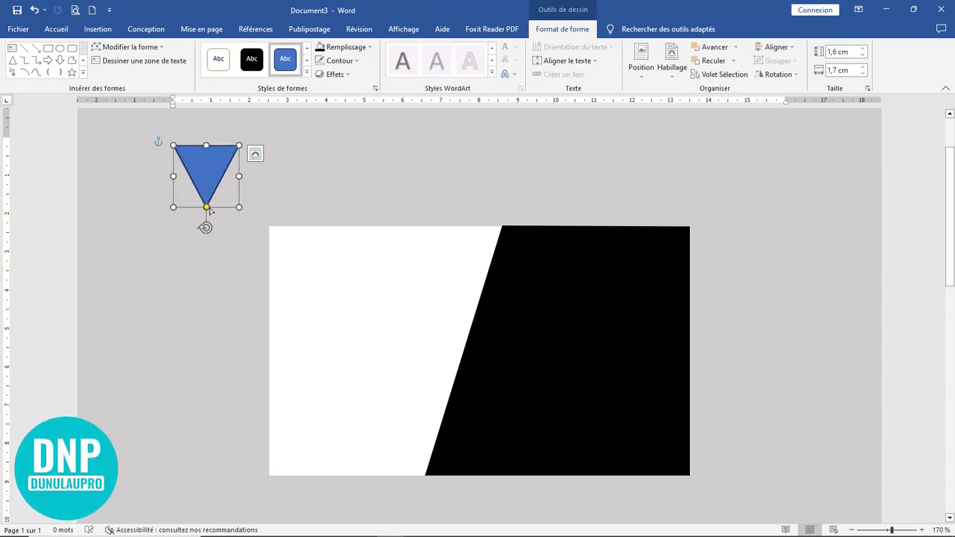
left_click(334, 48)
left_click(334, 48)
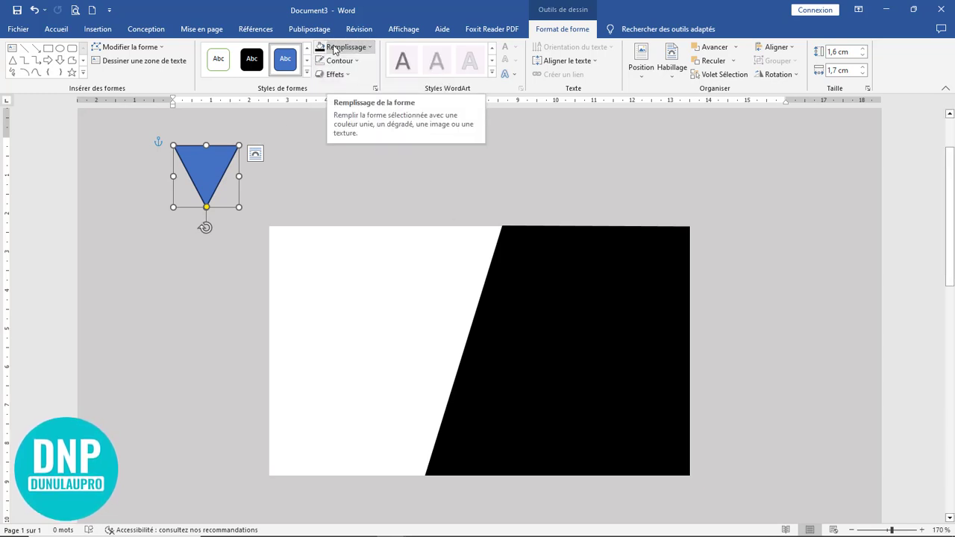
Step: Give the triangle a two-stop gradient fill, red at 0% and black at 100%
left_click(375, 90)
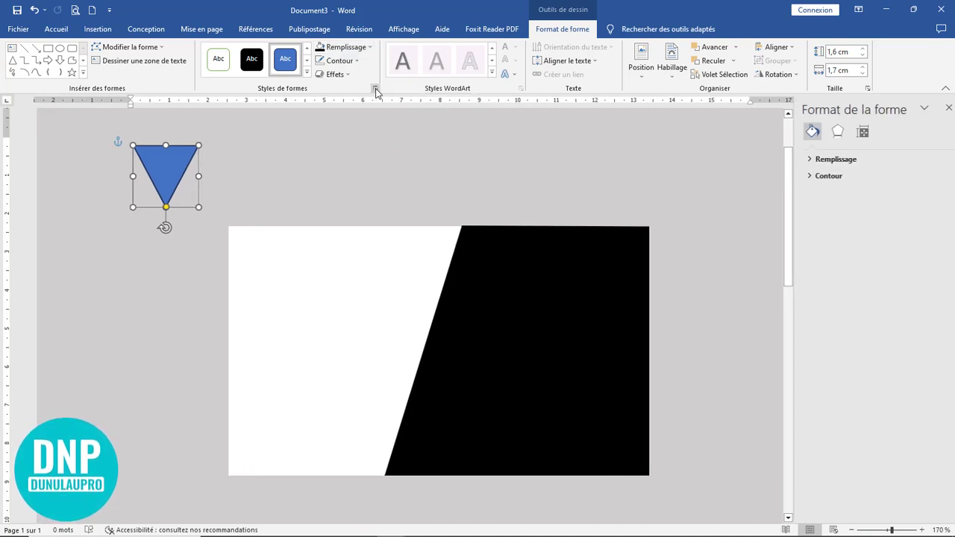
left_click(827, 160)
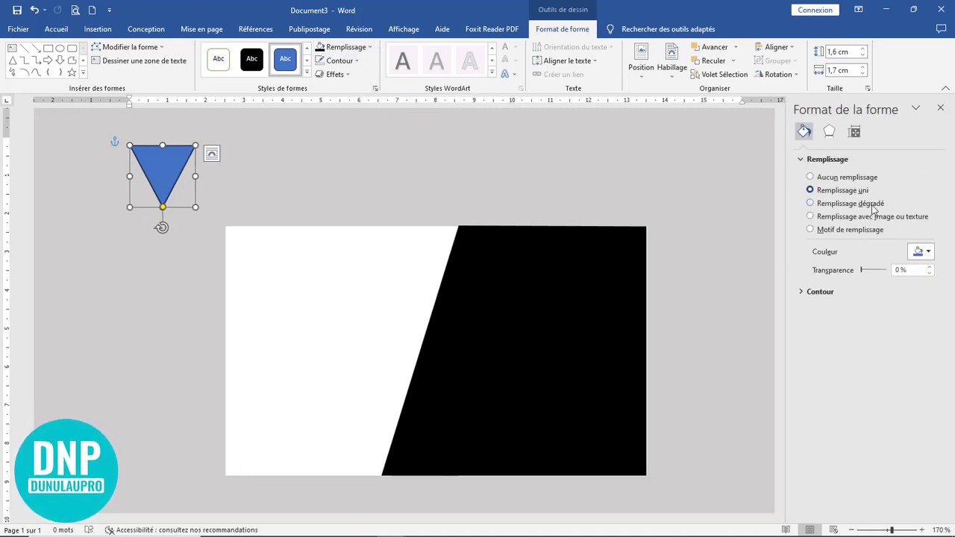
left_click(856, 210)
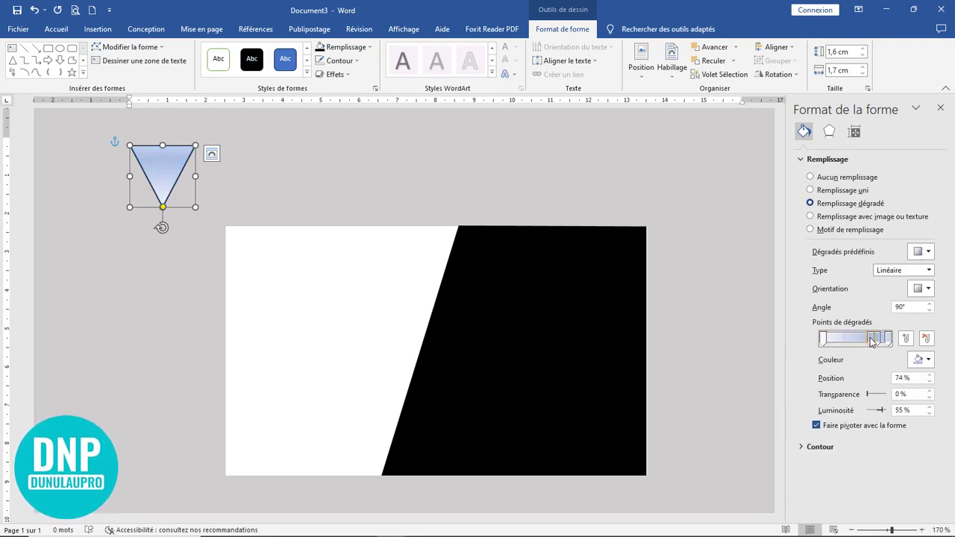
left_click(926, 338)
left_click(877, 338)
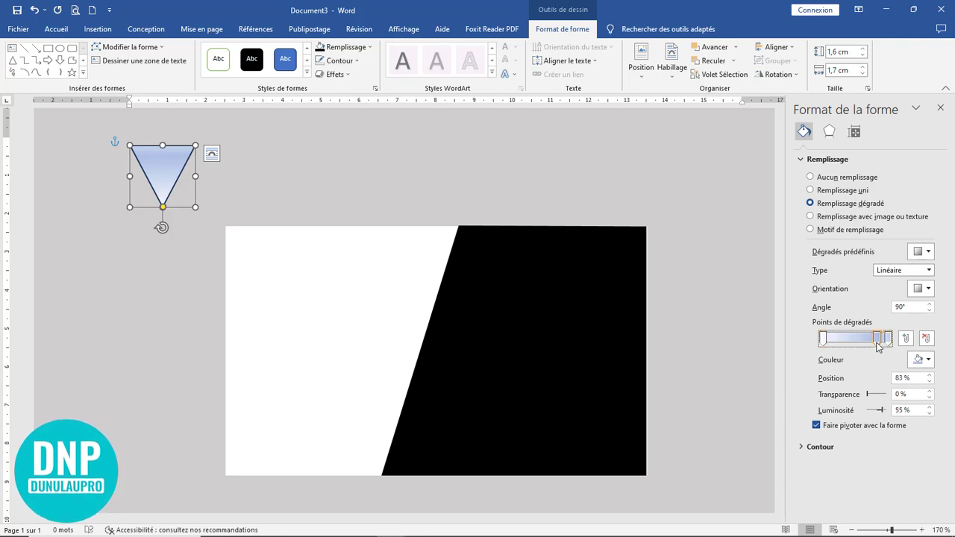
left_click(926, 338)
left_click(823, 339)
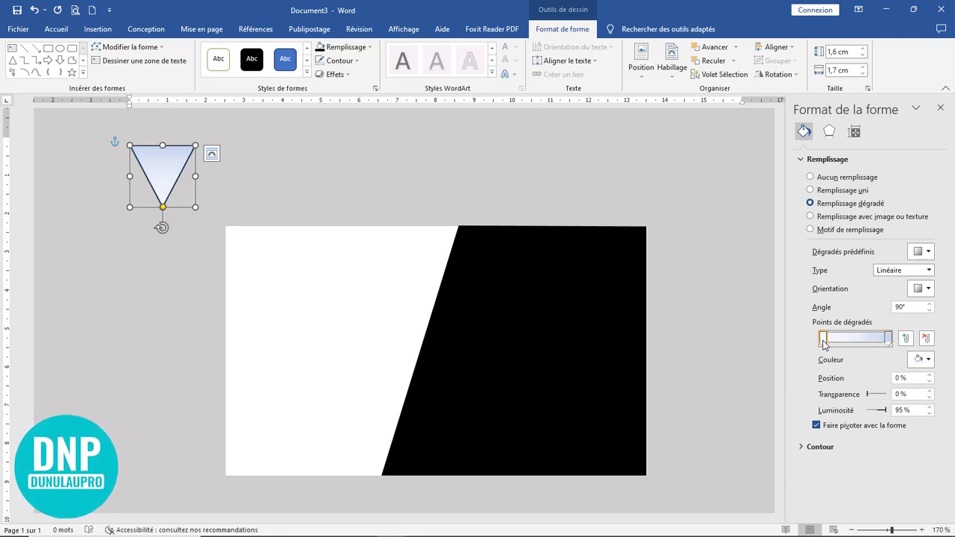
left_click(927, 360)
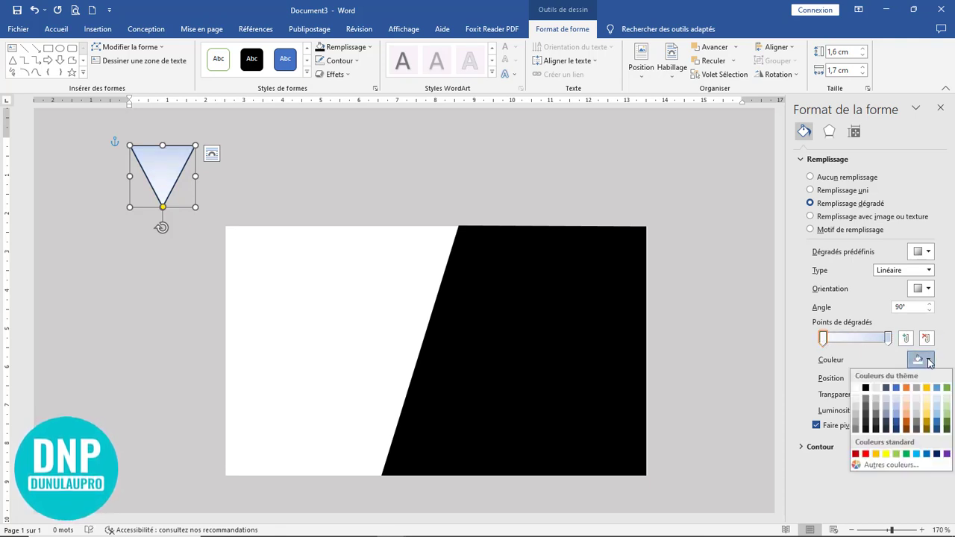
left_click(856, 454)
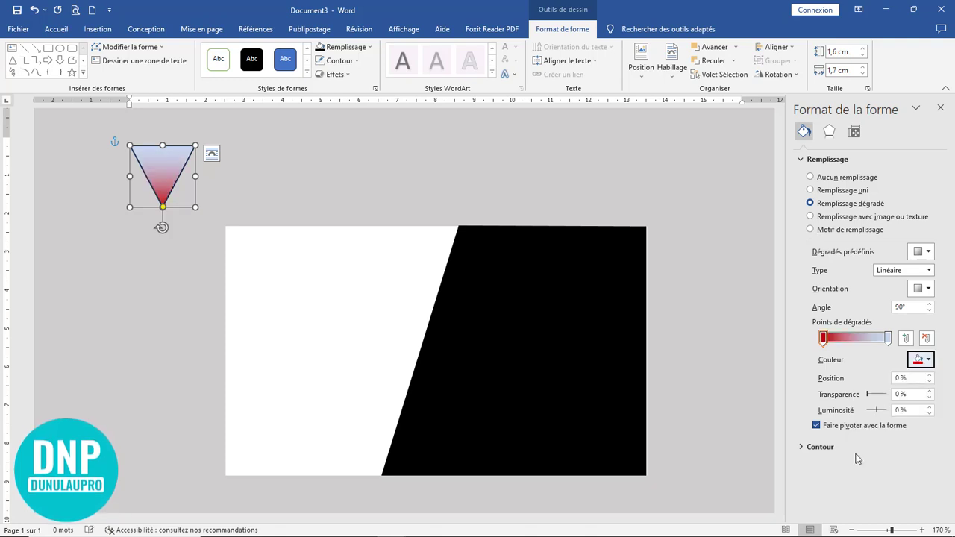
left_click(889, 340)
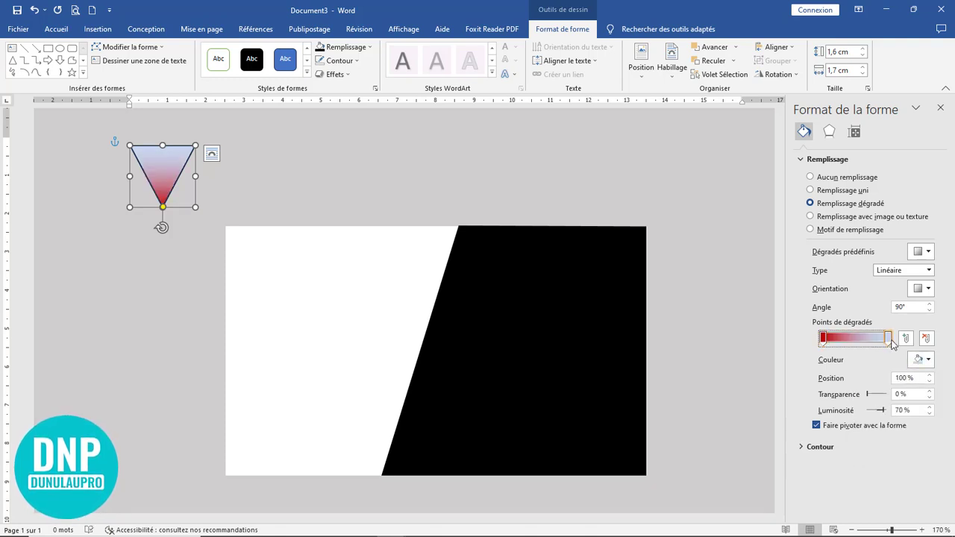
left_click(929, 360)
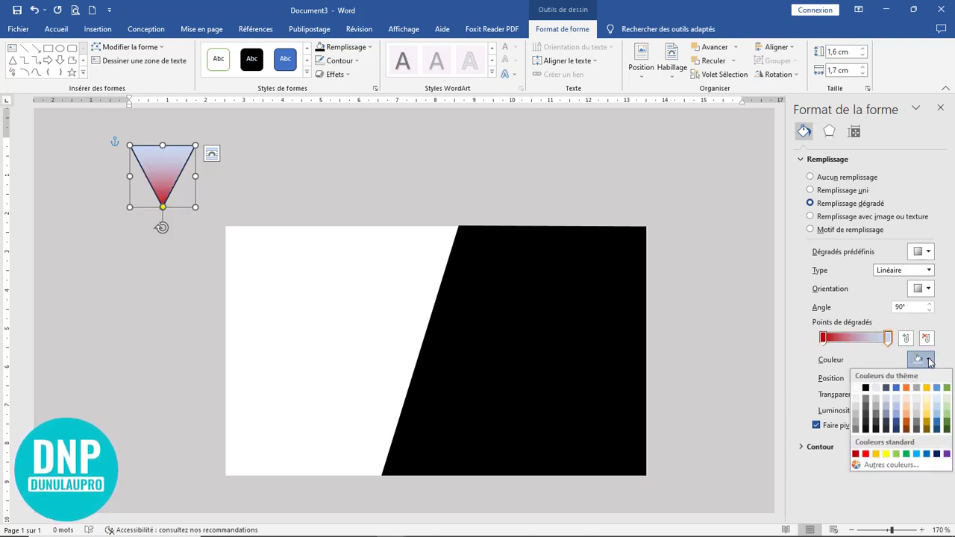
left_click(868, 392)
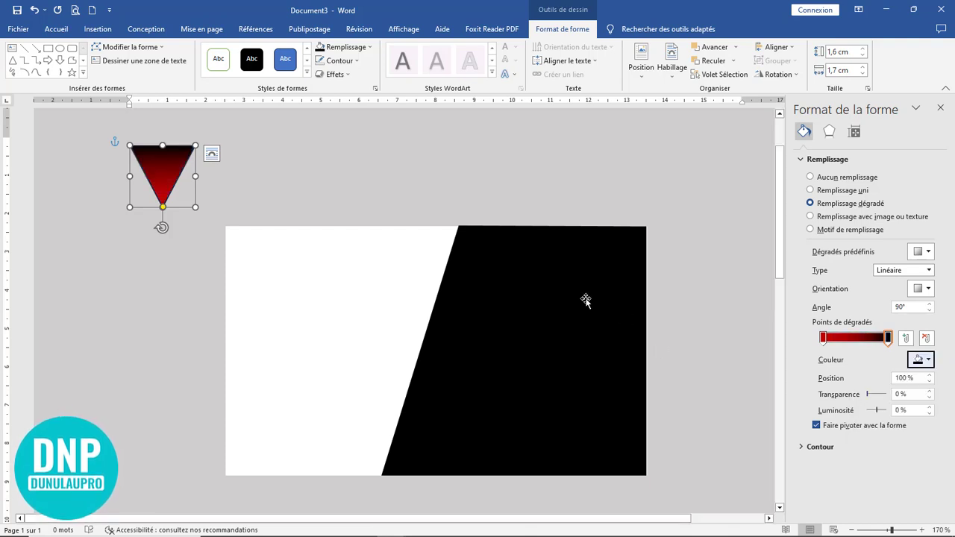
Step: Remove the triangle's outline, move it onto the card's top edge, and make the gradient horizontal
left_click(323, 61)
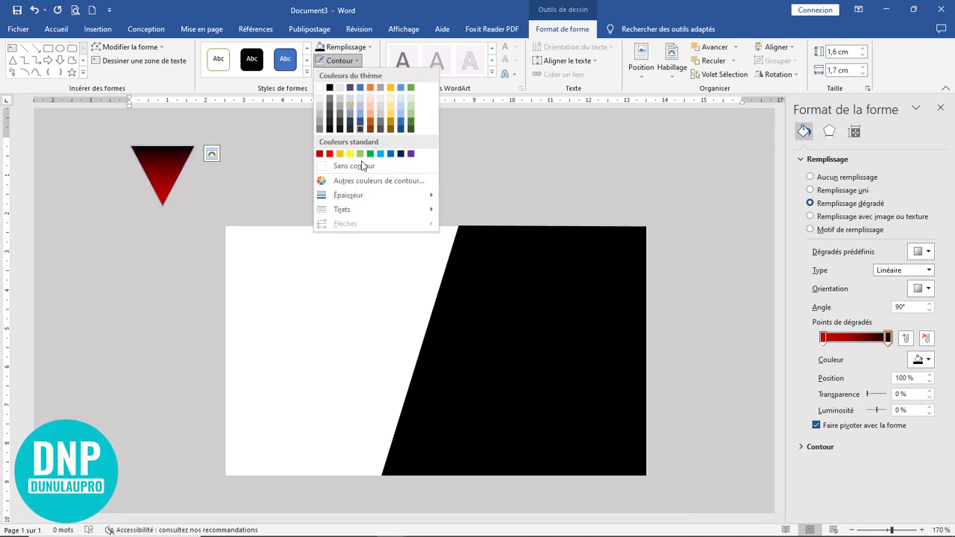
left_click(361, 163)
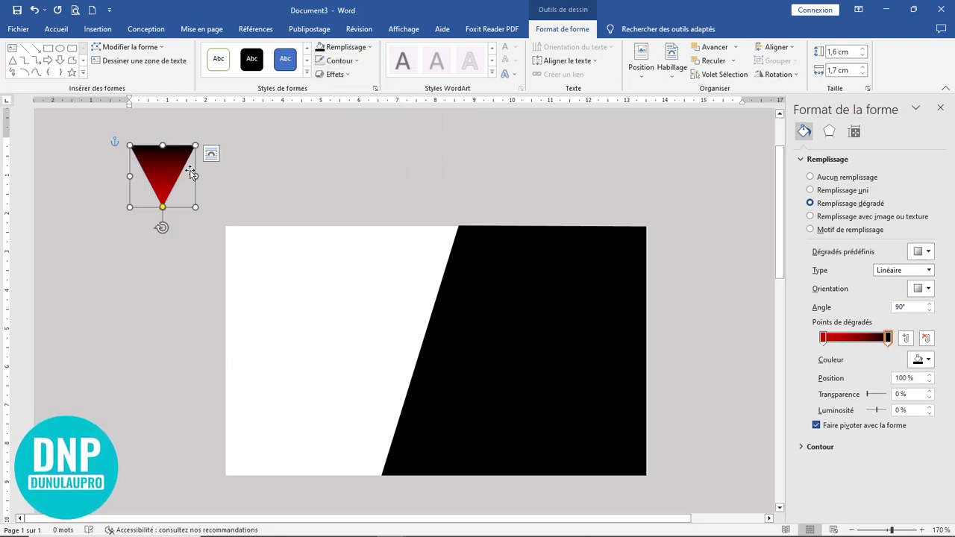
left_click_drag(179, 168, 393, 177)
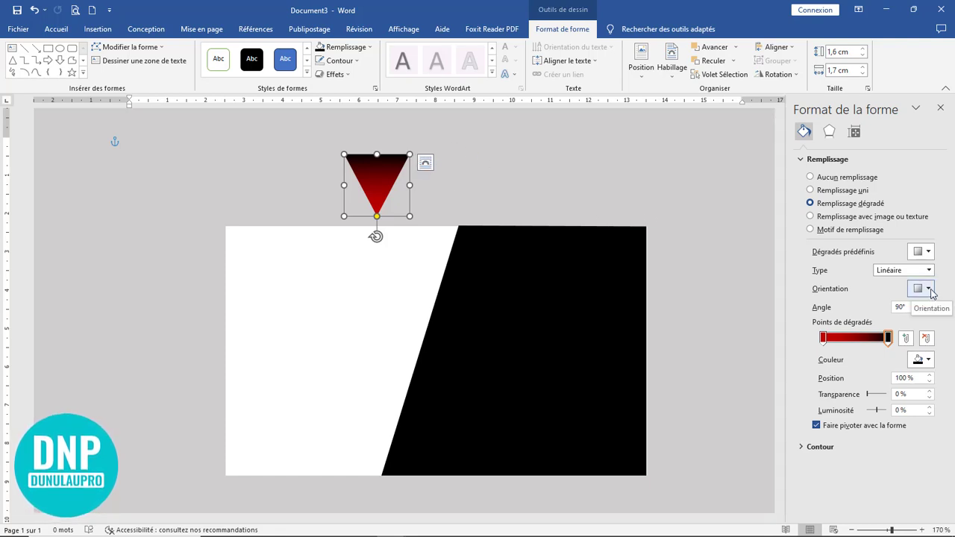
left_click(928, 290)
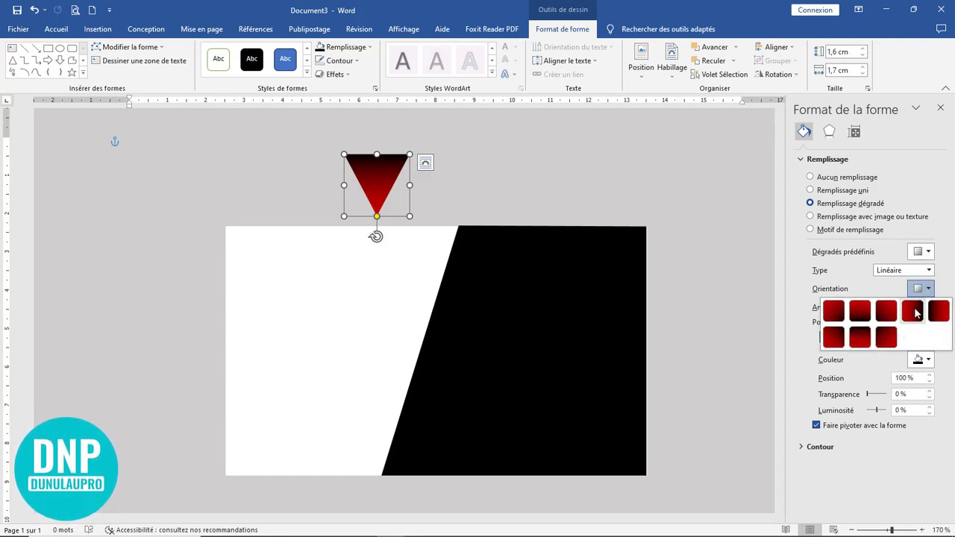
left_click(914, 311)
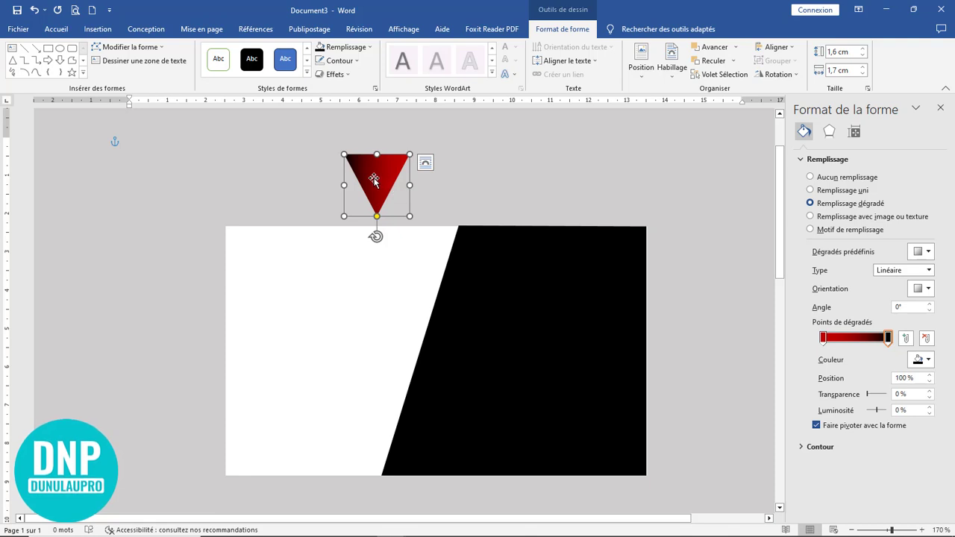
Step: Add a second gradient triangle beside the first on the top edge, sized about 1.96 × 2.48 cm
left_click_drag(373, 179, 416, 247)
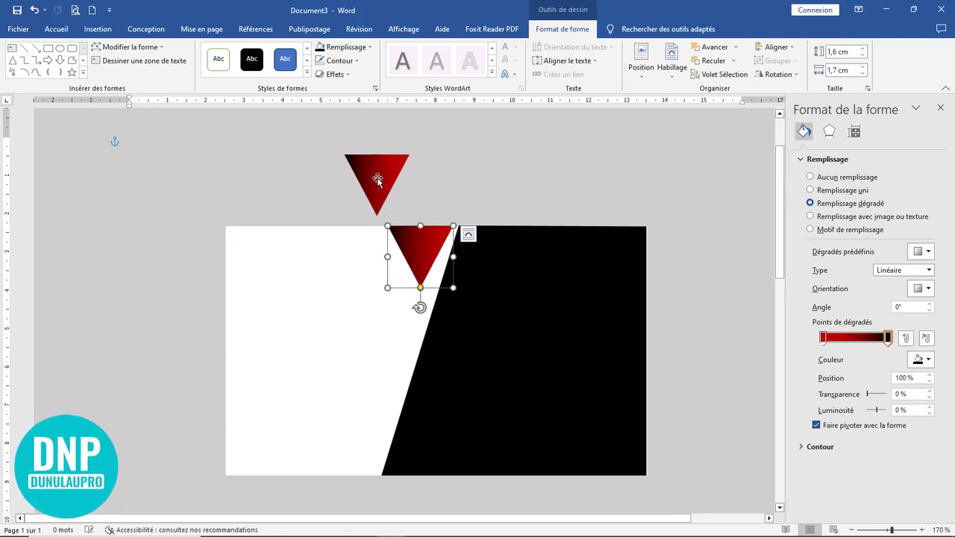
left_click(378, 179)
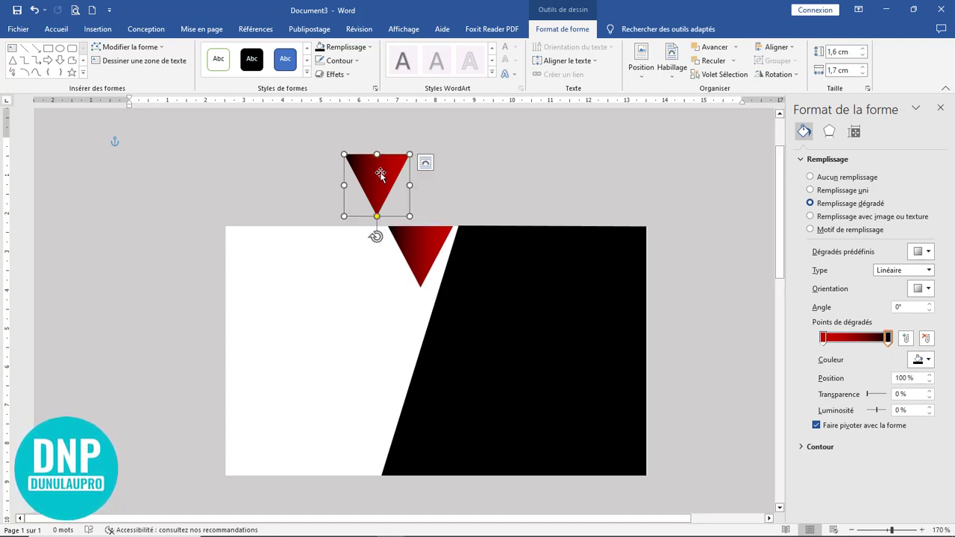
left_click_drag(379, 172, 456, 245)
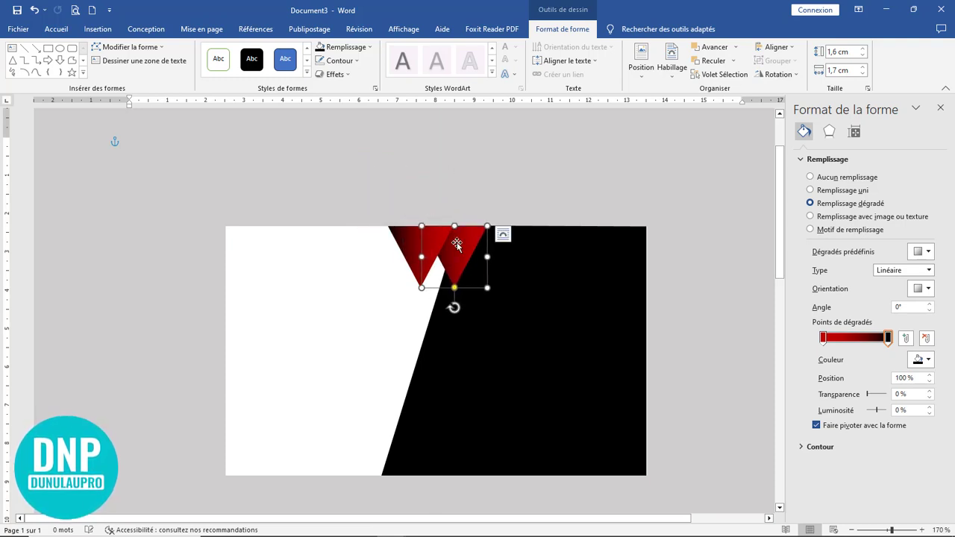
left_click(409, 254)
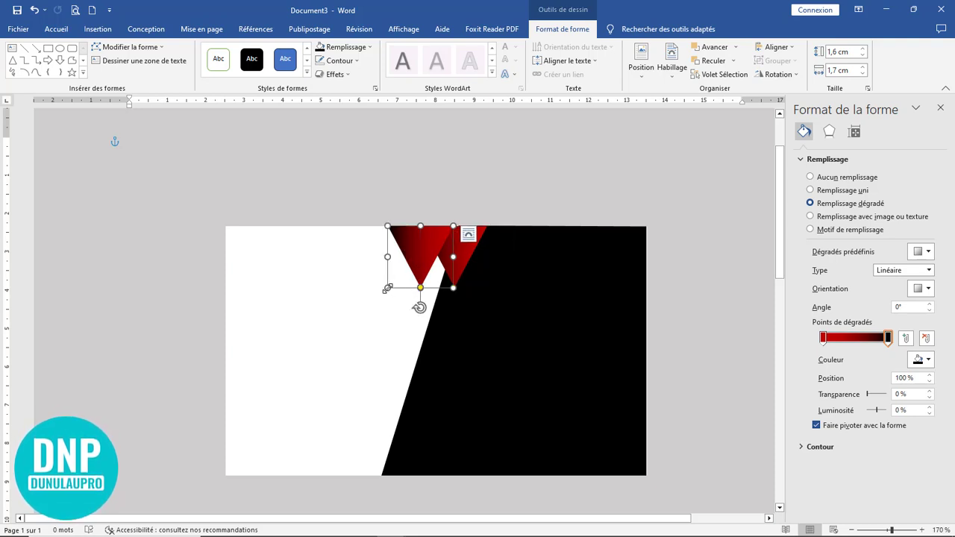
left_click_drag(387, 288, 397, 274)
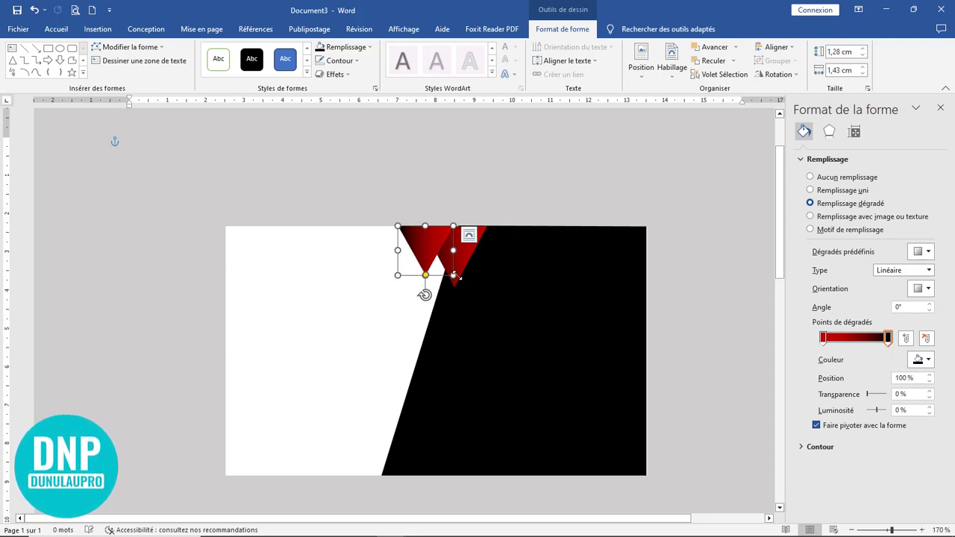
left_click_drag(456, 276, 517, 301)
Step: Select the larger triangle and Shift-add the small one
left_click(563, 195)
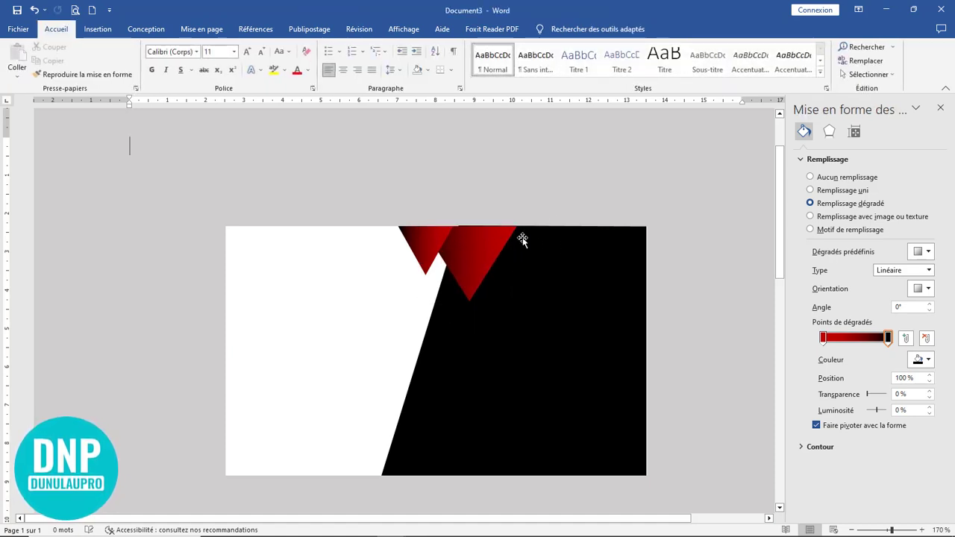
left_click(479, 248)
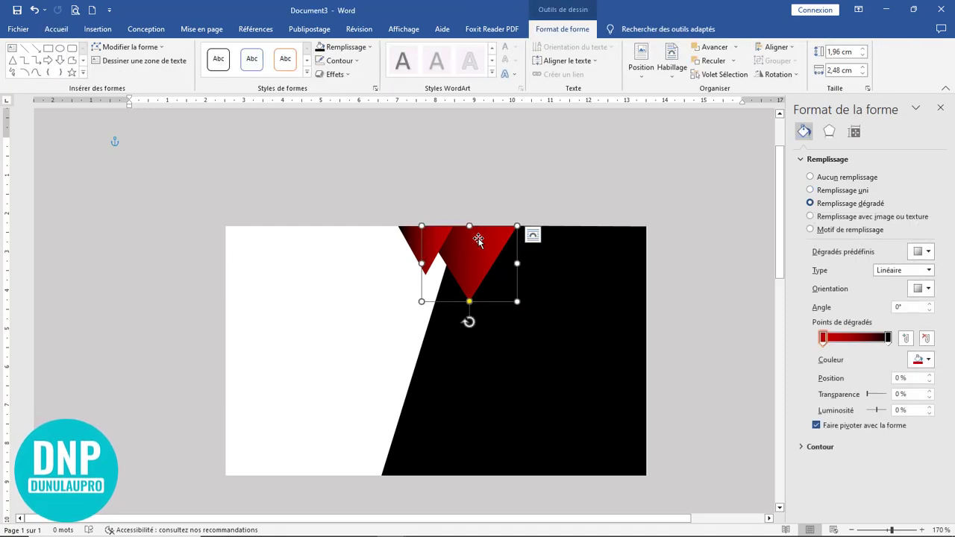
left_click(414, 243)
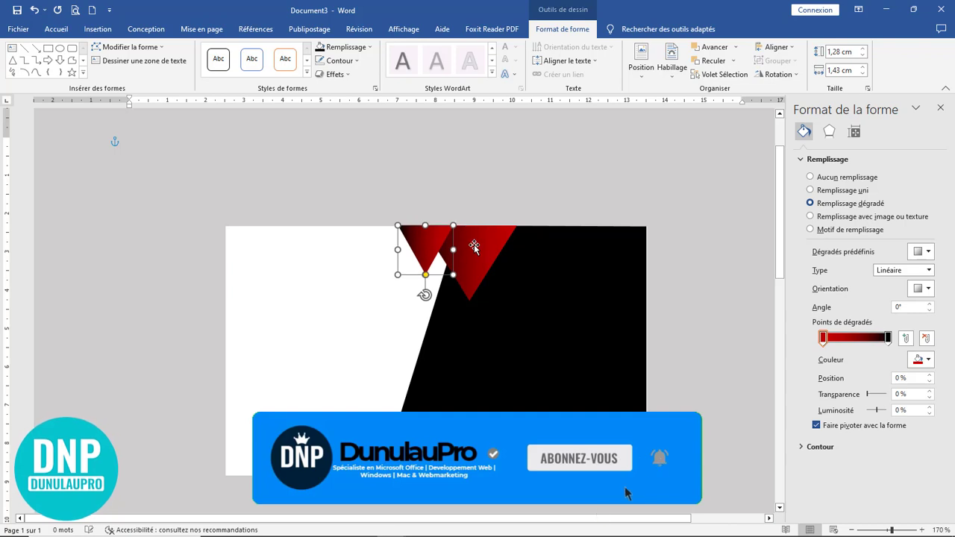
left_click(571, 175)
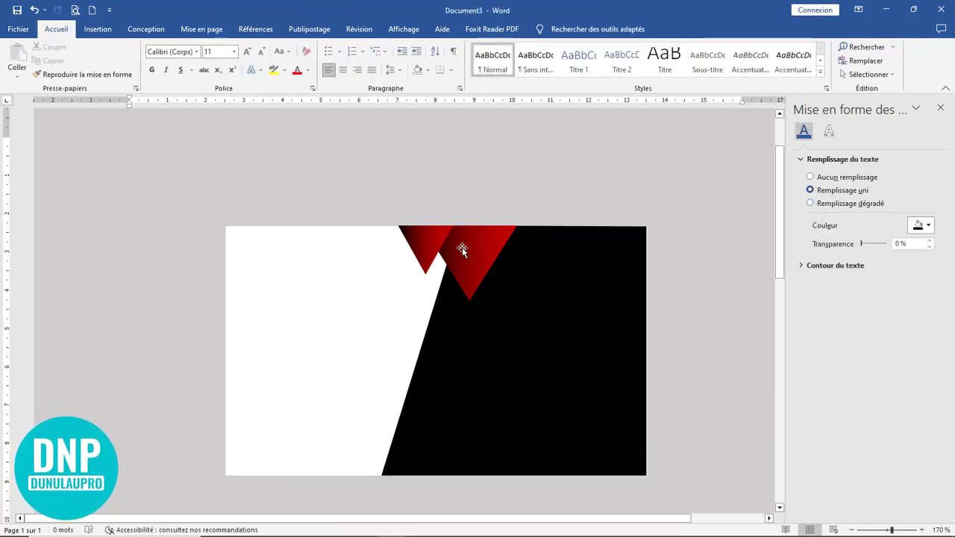
left_click(461, 247)
left_click(417, 244, "shift")
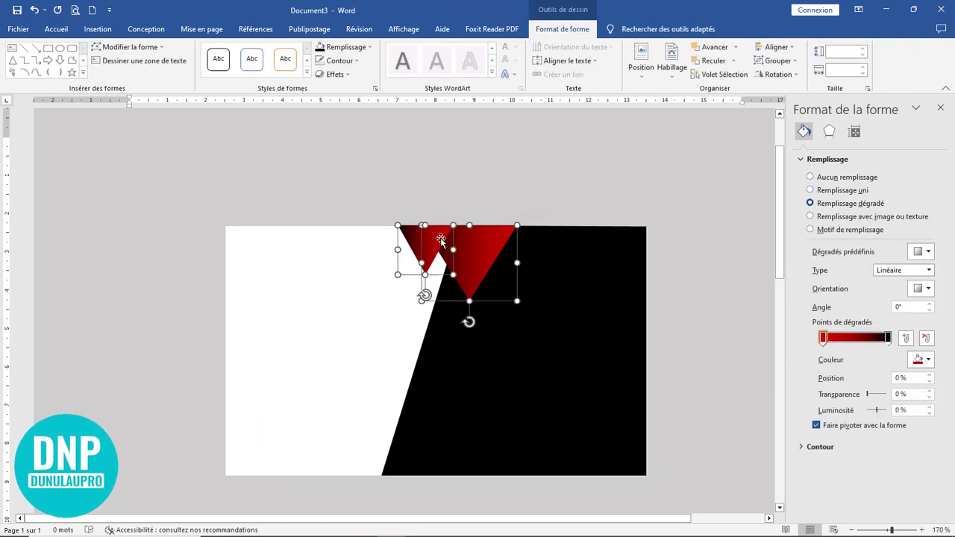
Step: Group the two triangles, then place an upward-rotated copy in the card's bottom-right corner
left_click(789, 79)
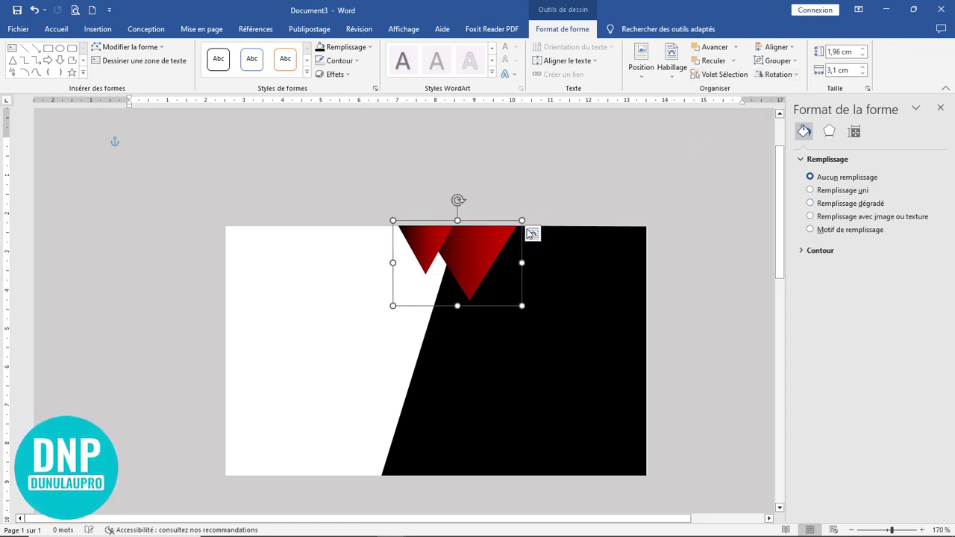
left_click_drag(488, 238, 657, 162)
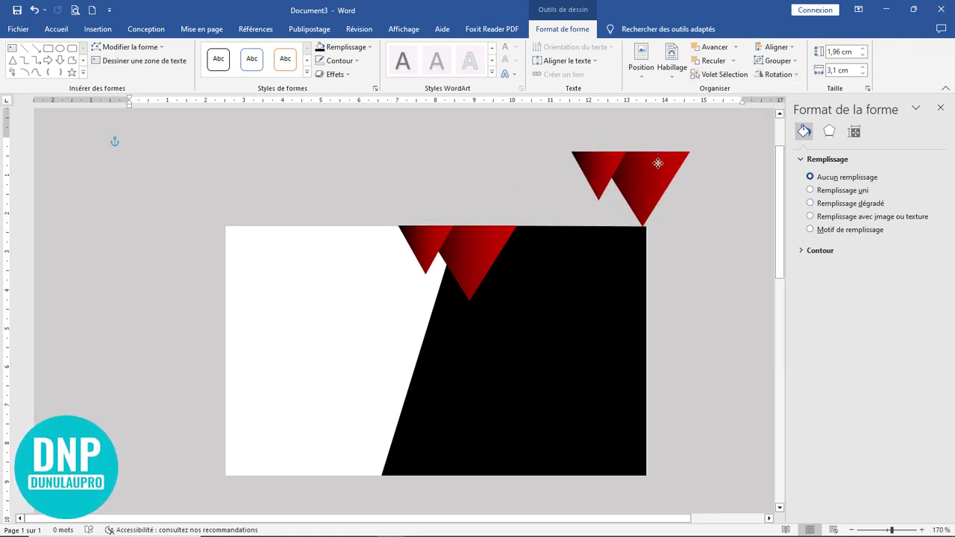
left_click_drag(630, 125, 630, 233)
left_click_drag(625, 189, 580, 438)
left_click(703, 361)
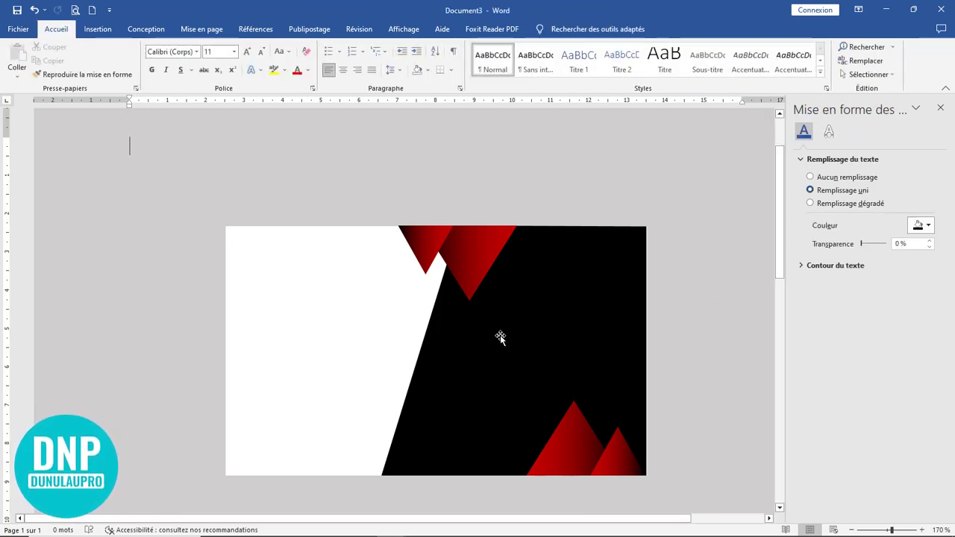
Step: Insert a default rectangle on the card and narrow it into a thin vertical blue bar
left_click(98, 29)
left_click(168, 59)
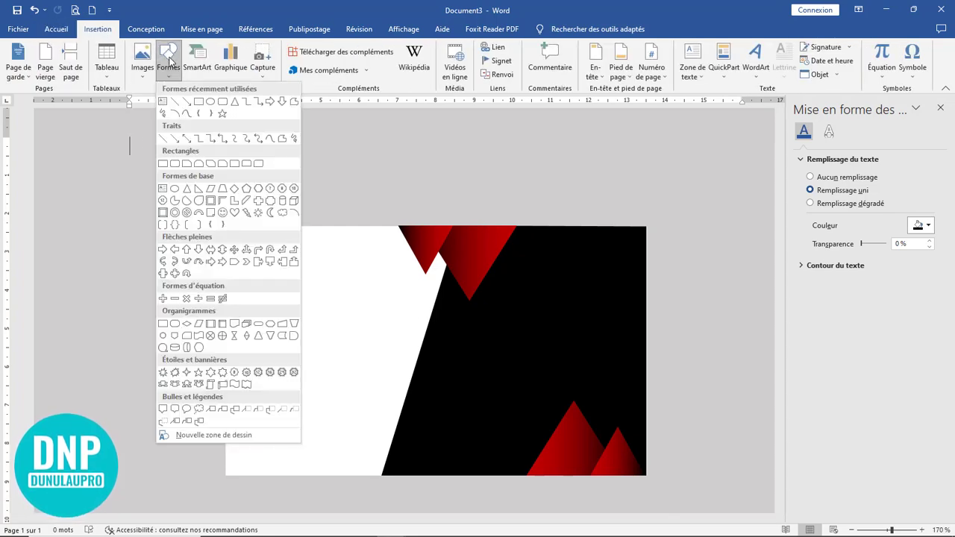
left_click(199, 103)
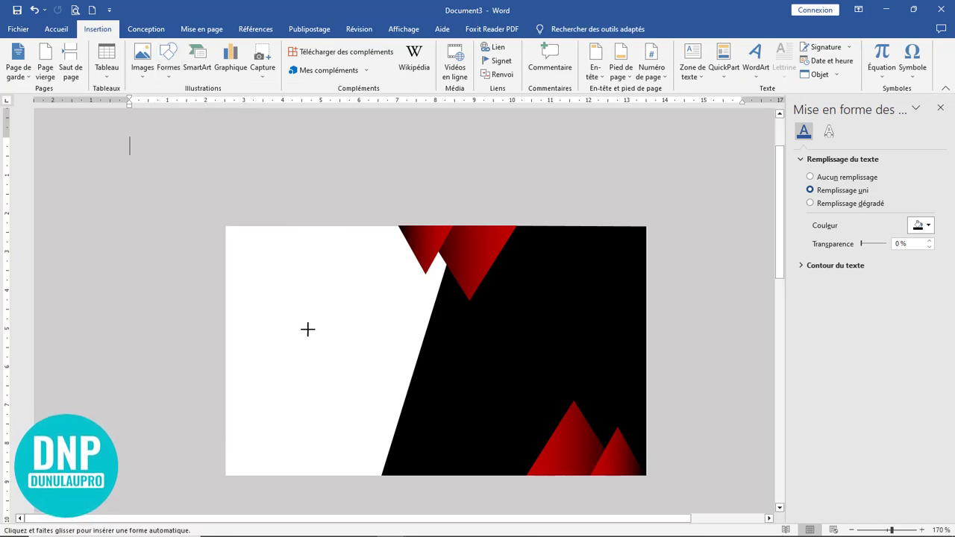
left_click(417, 304)
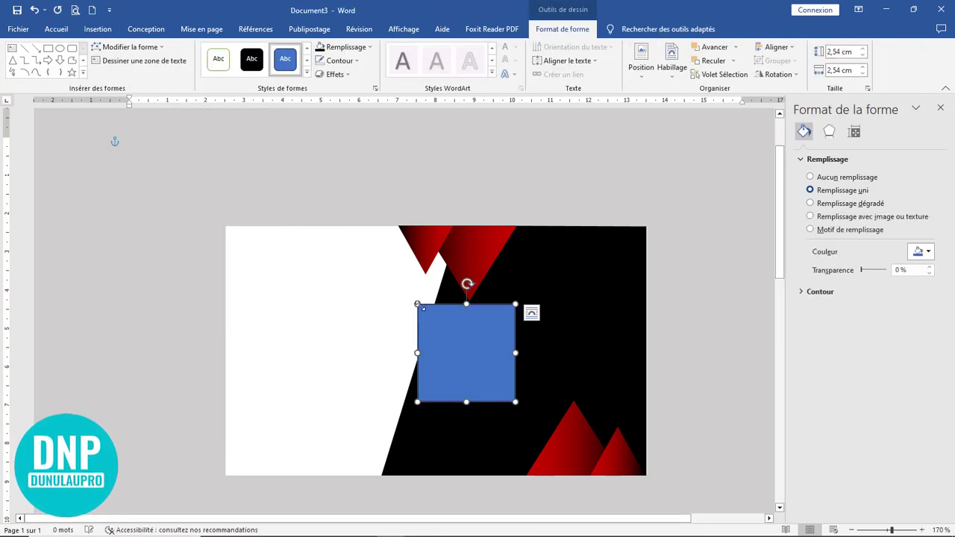
left_click_drag(417, 353, 498, 353)
Step: Start editing the black shape's points
left_click(449, 371)
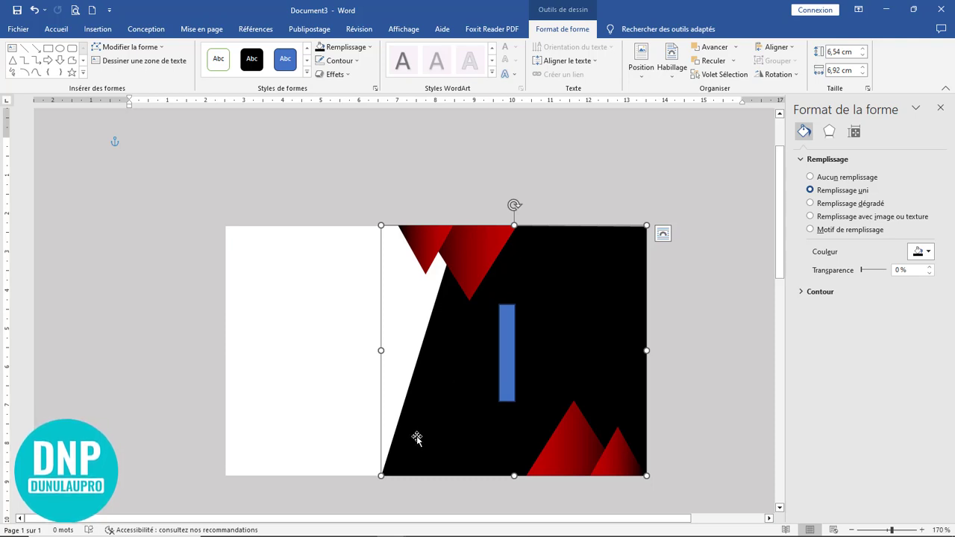
left_click(129, 49)
left_click(134, 77)
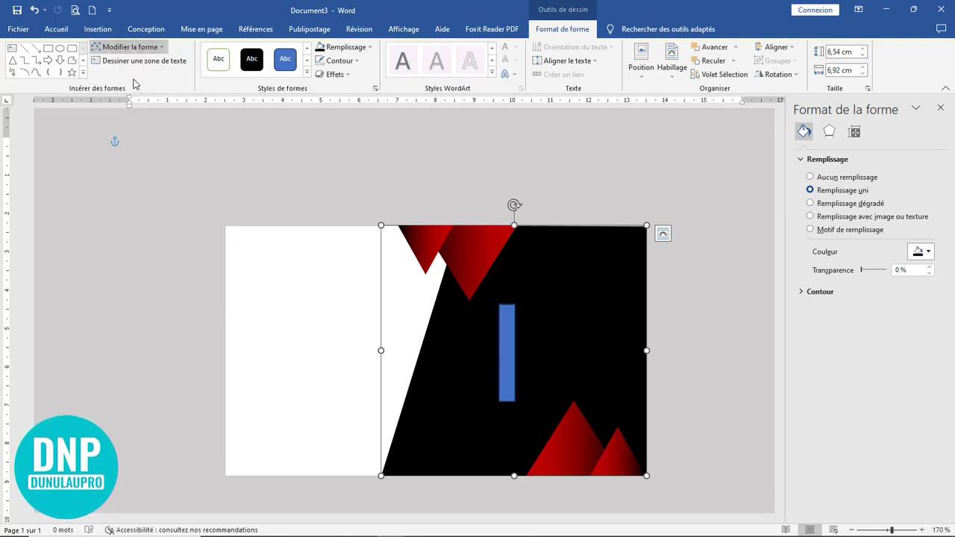
Step: Pull the black shape's bottom-left point further left to widen the black area
scroll(430, 485, "down", 5)
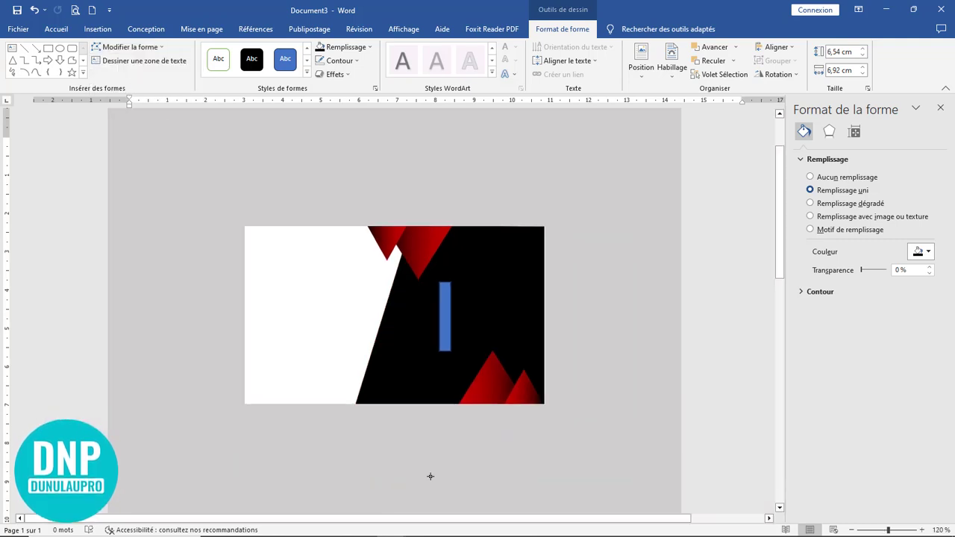
scroll(431, 478, "up", 10)
scroll(469, 454, "down", 4)
scroll(397, 306, "up", 3)
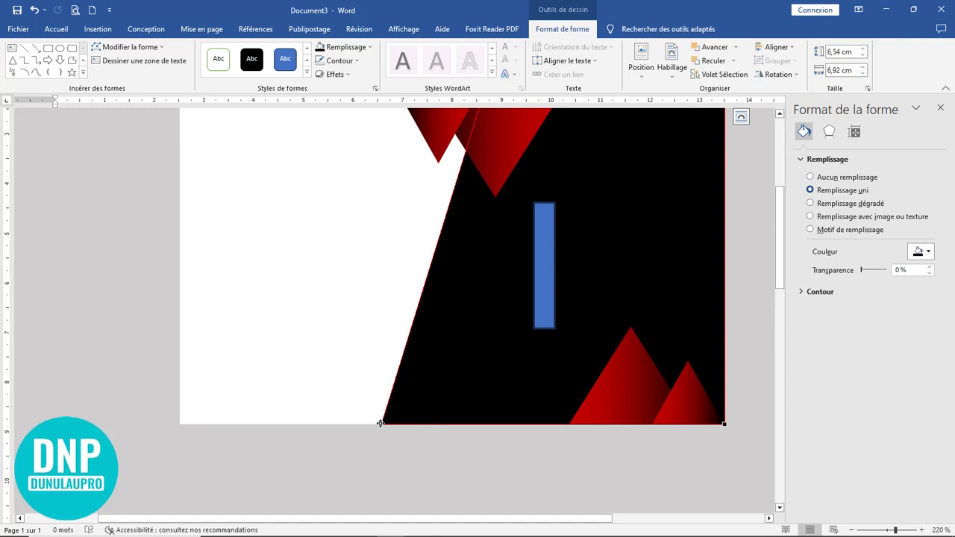
left_click_drag(379, 422, 334, 423)
Step: Tilt the blue bar along the diagonal white-black edge and lengthen it to about 4.98 × 0.42 cm
scroll(481, 448, "up", 2)
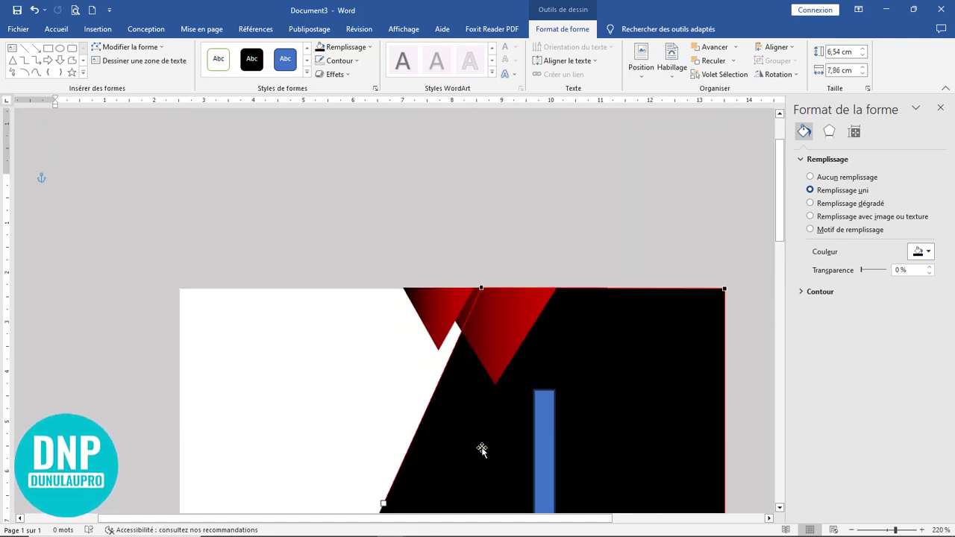
scroll(532, 390, "down", 3)
scroll(503, 395, "up", 1)
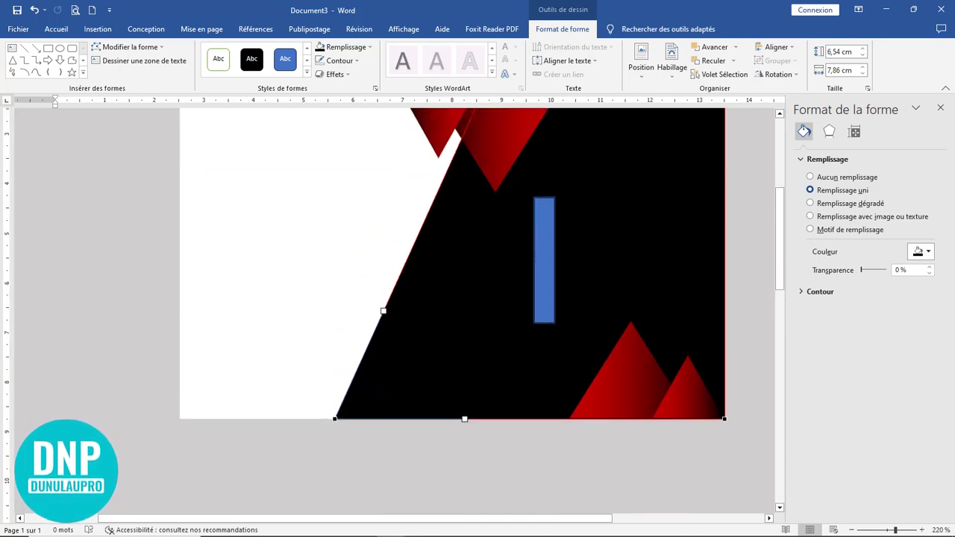
left_click(540, 285)
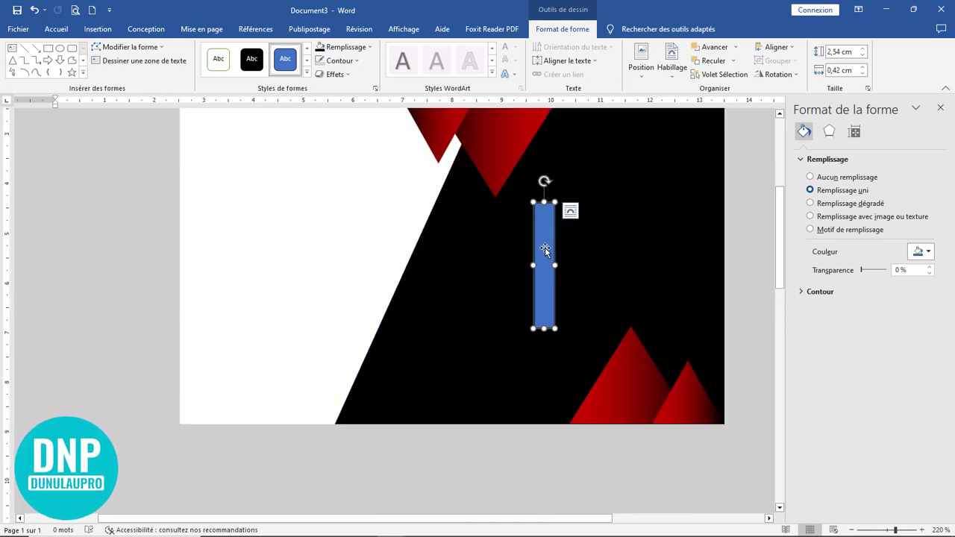
left_click_drag(544, 181, 580, 189)
left_click_drag(546, 256, 399, 258)
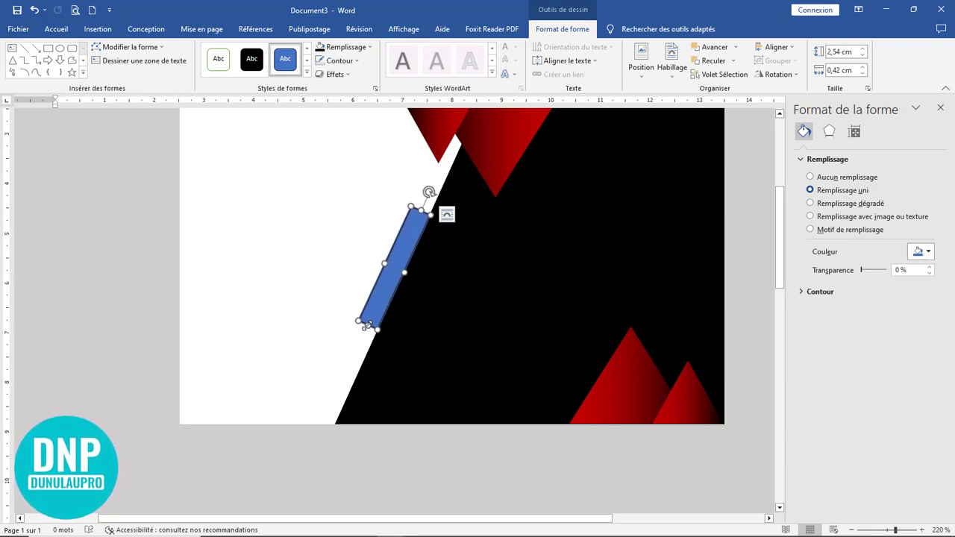
left_click_drag(366, 325, 331, 431)
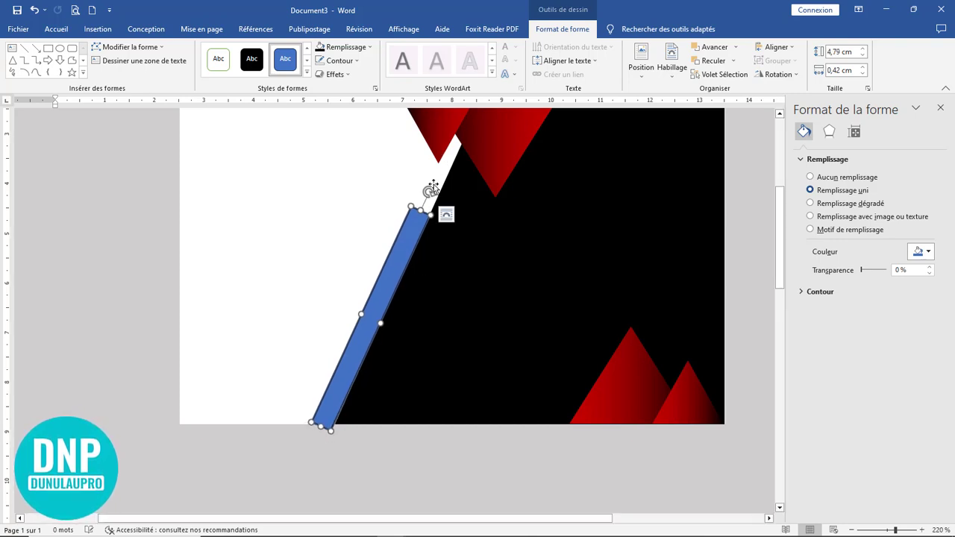
key("ctrl+z")
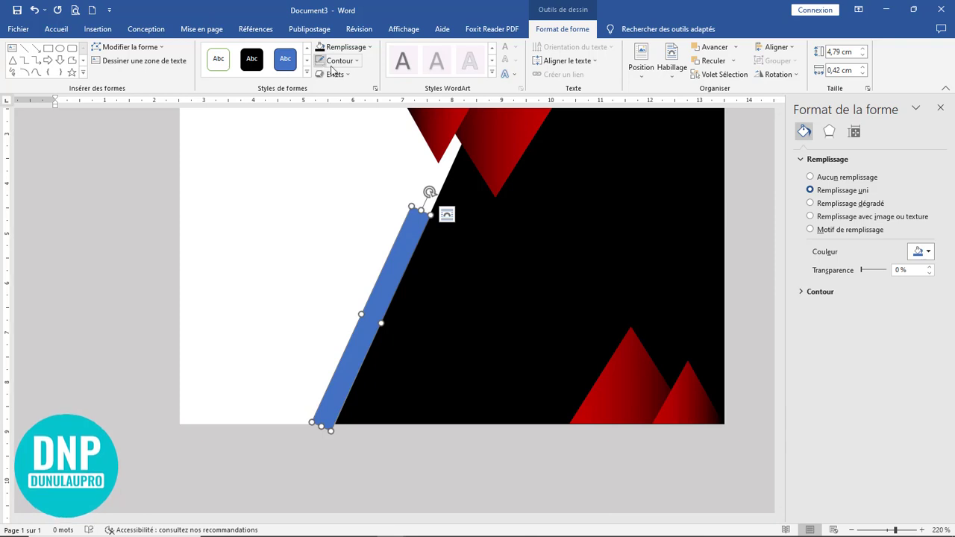
left_click_drag(416, 211, 423, 200)
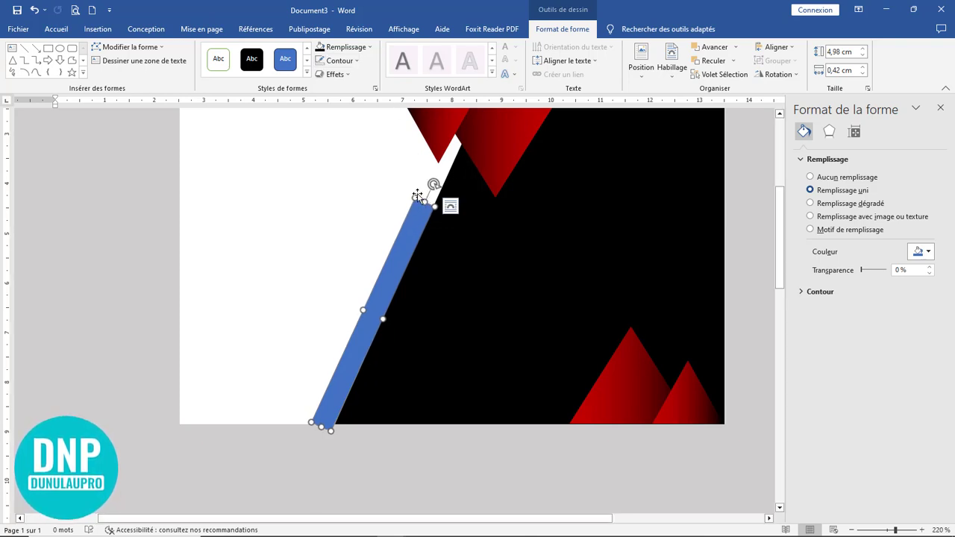
Step: Put the blue bar into point-editing mode and nudge its top corner point
left_click(124, 48)
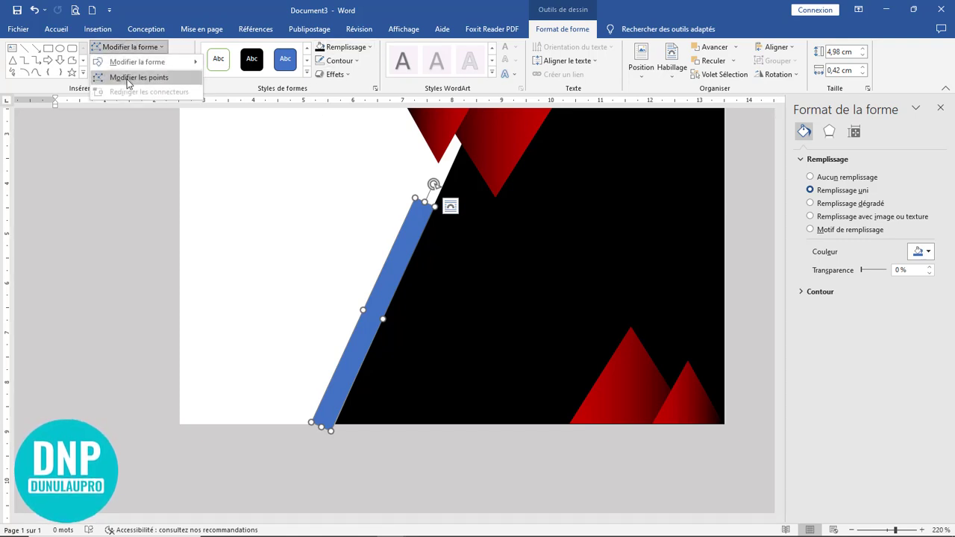
left_click(129, 79)
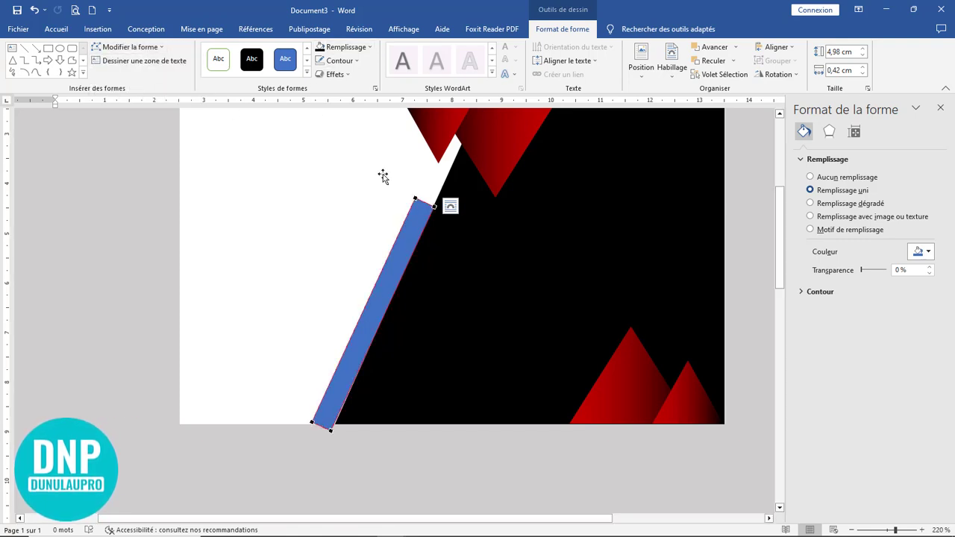
left_click(415, 199)
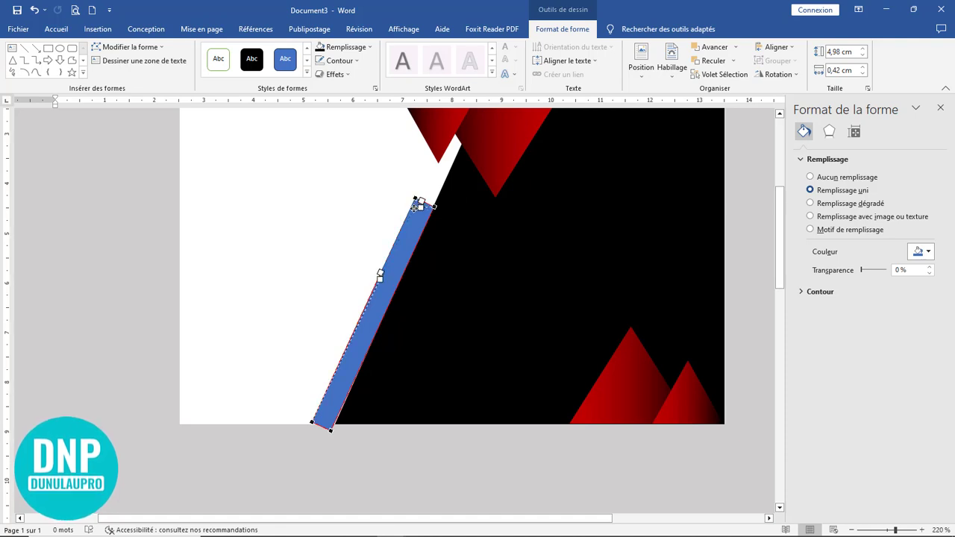
left_click_drag(413, 208, 414, 208)
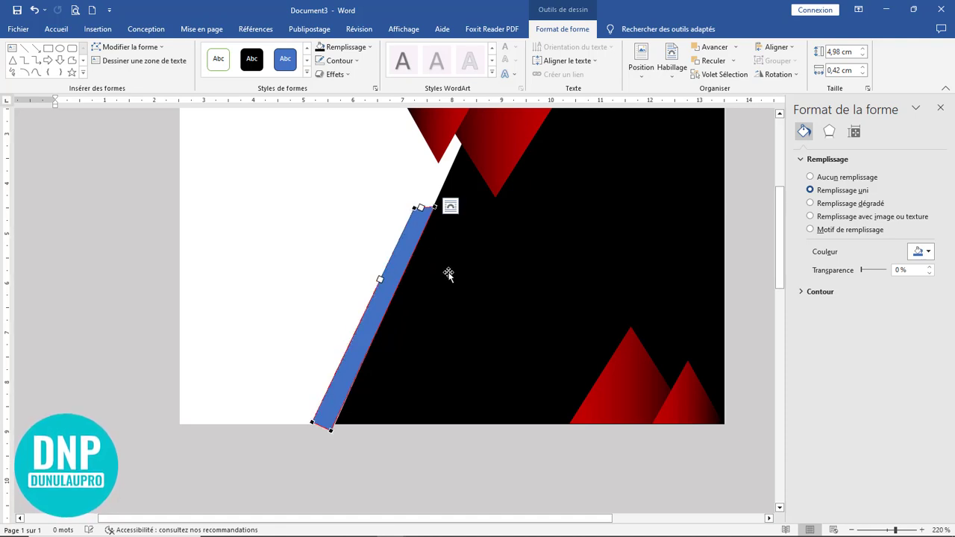
left_click(329, 429)
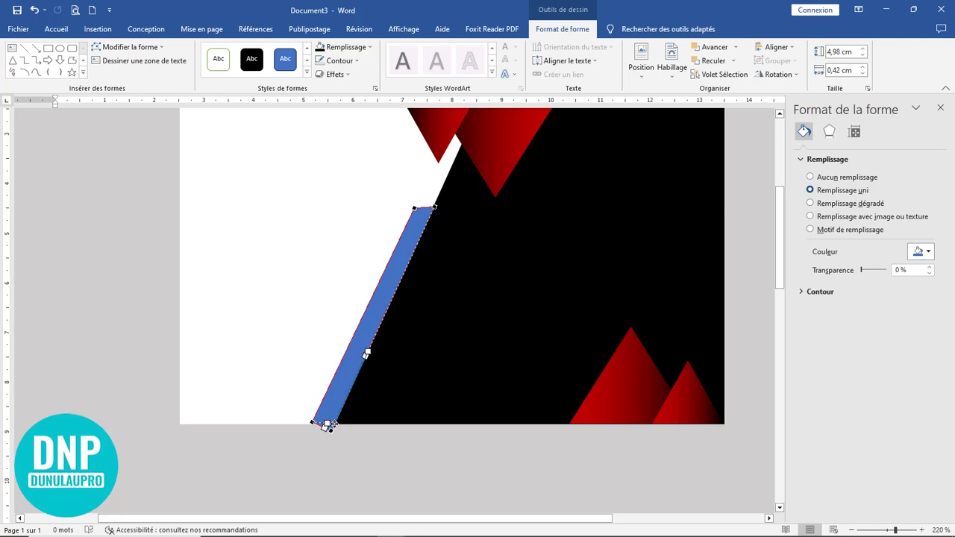
left_click(376, 438)
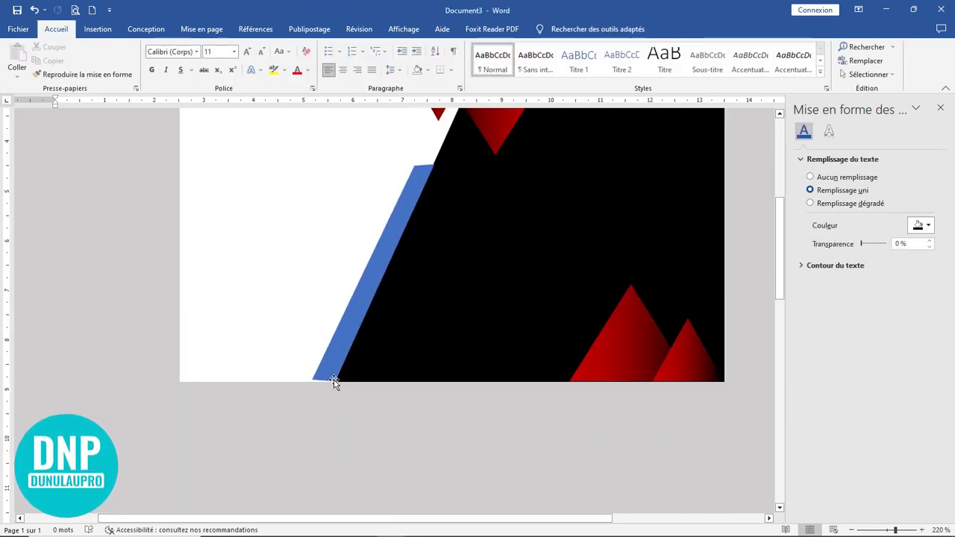
Step: Reselect the blue bar and pick its bottom-left corner point in point-editing mode
left_click(333, 381)
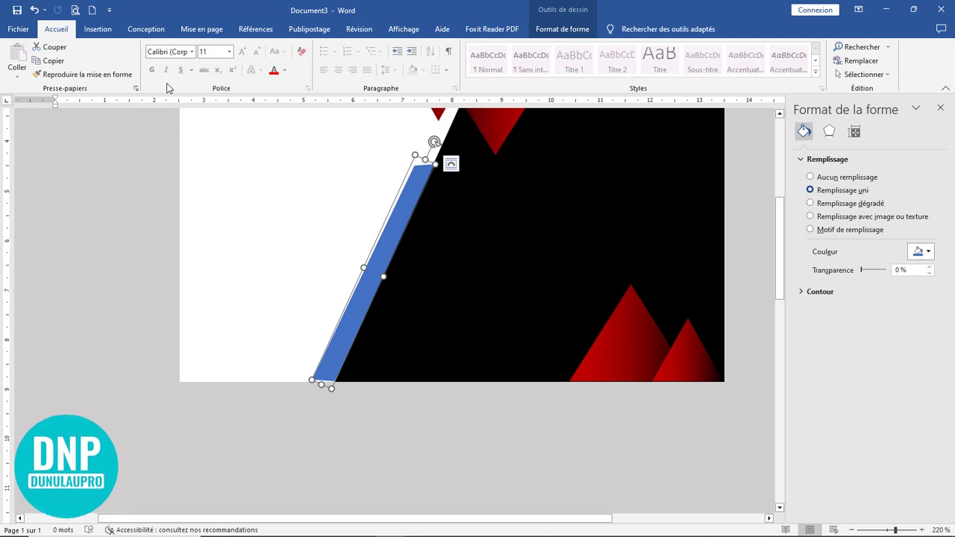
left_click(149, 47)
left_click(149, 77)
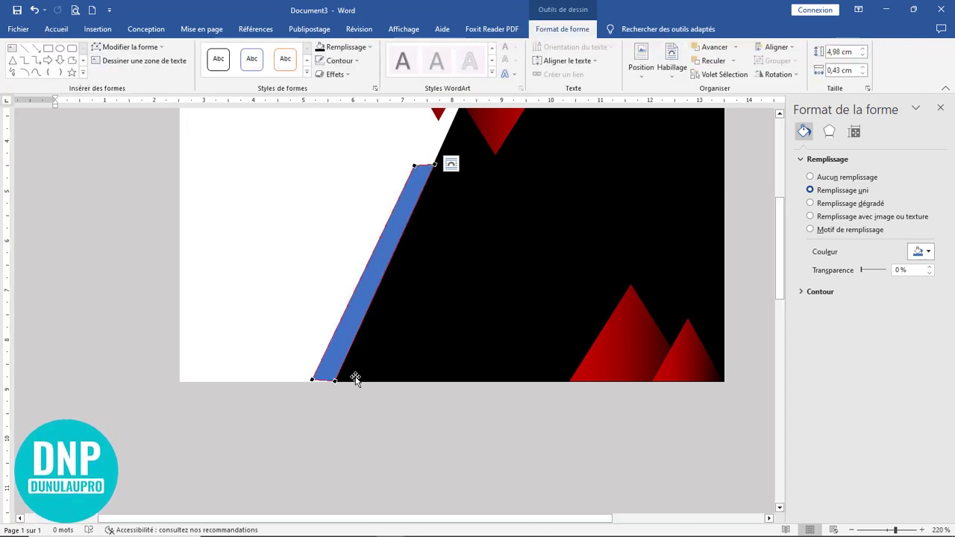
left_click(312, 380)
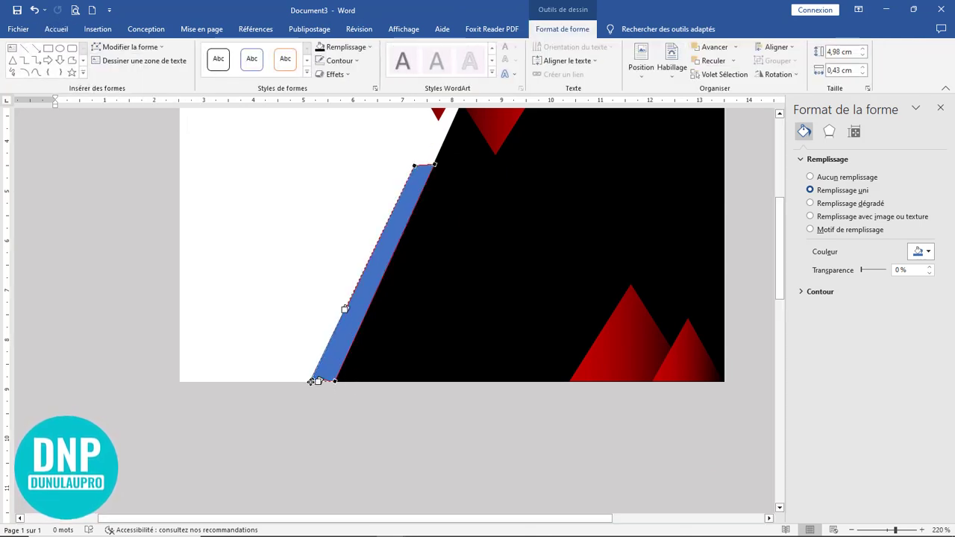
left_click(358, 395)
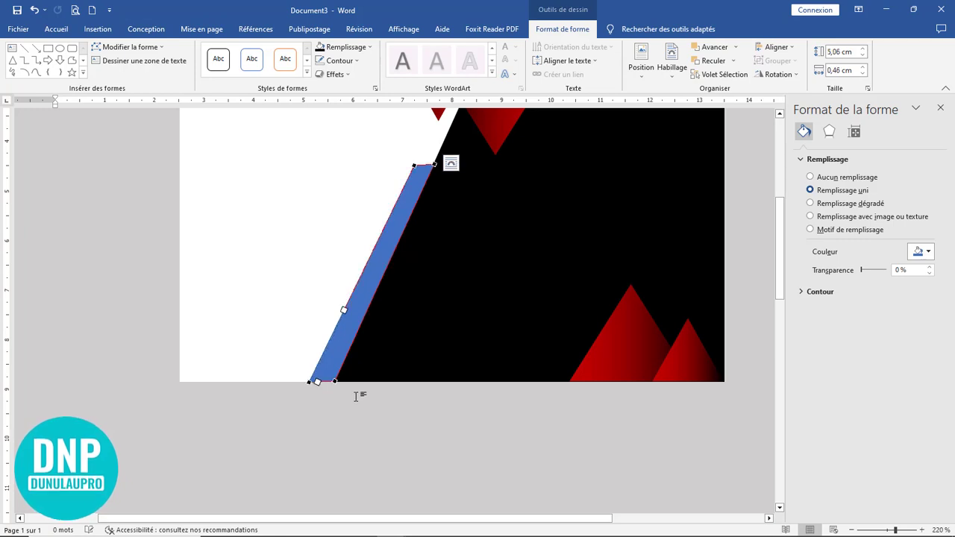
scroll(433, 415, "down", 1)
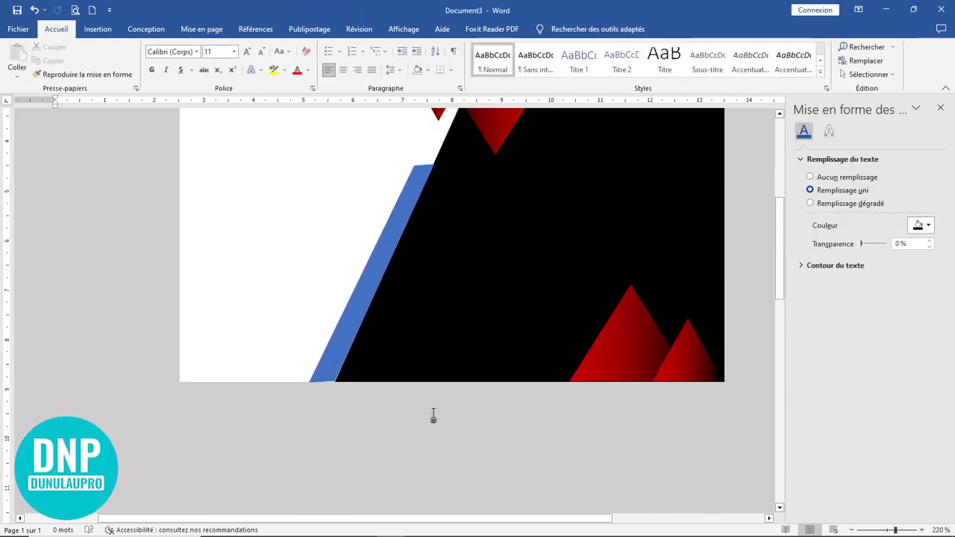
Step: Delete the bar's bottom-left point so it tapers along the diagonal
left_click(328, 379)
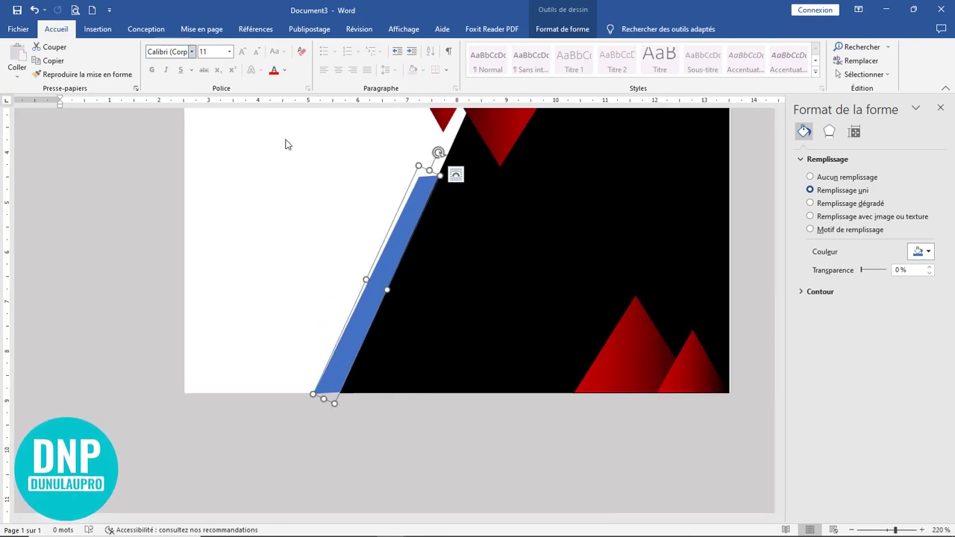
left_click(563, 29)
left_click(127, 47)
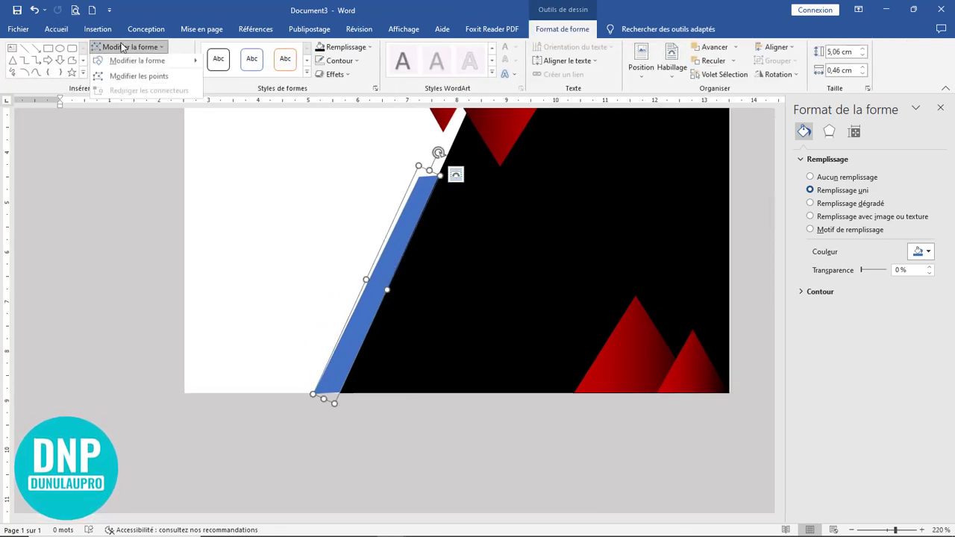
left_click(138, 75)
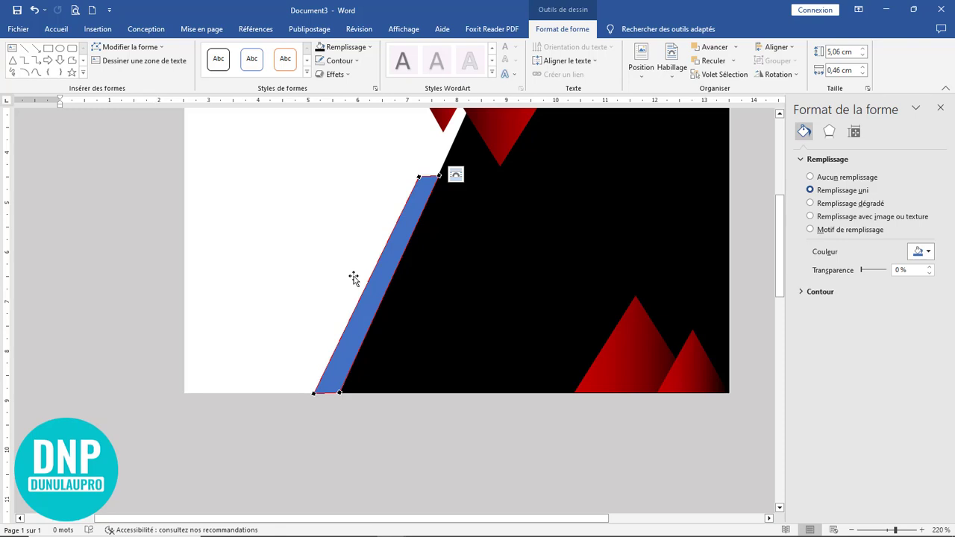
left_click(314, 393, "ctrl")
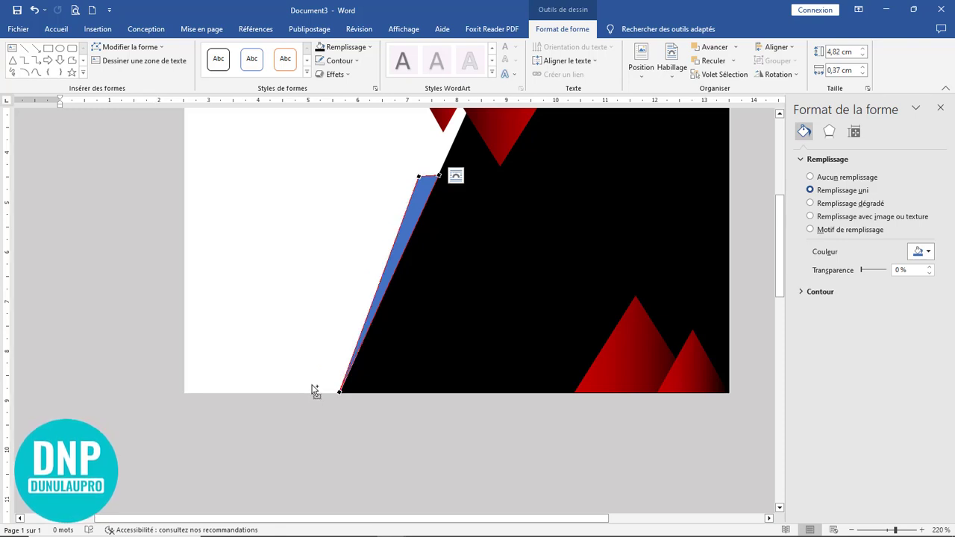
left_click(456, 175)
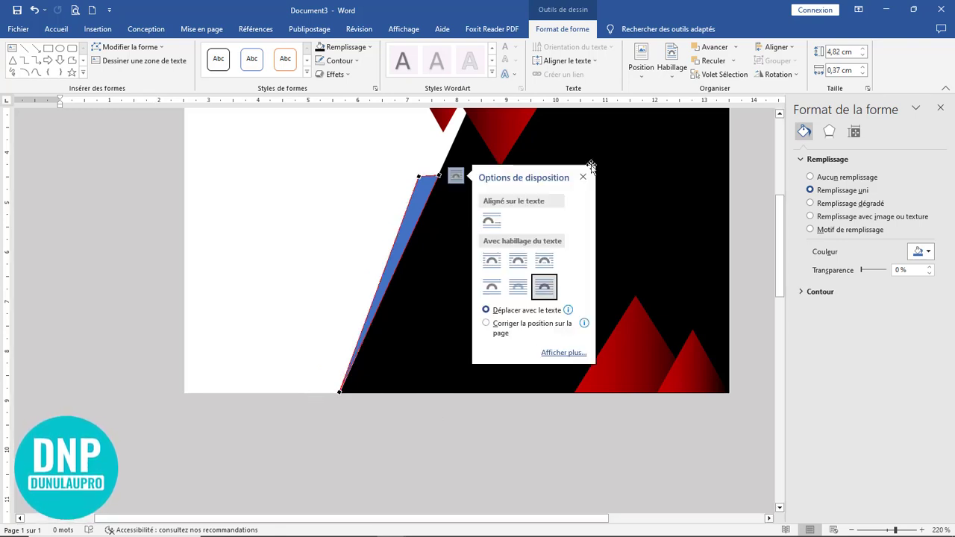
left_click(589, 168)
left_click(446, 426)
scroll(467, 366, "down", 5)
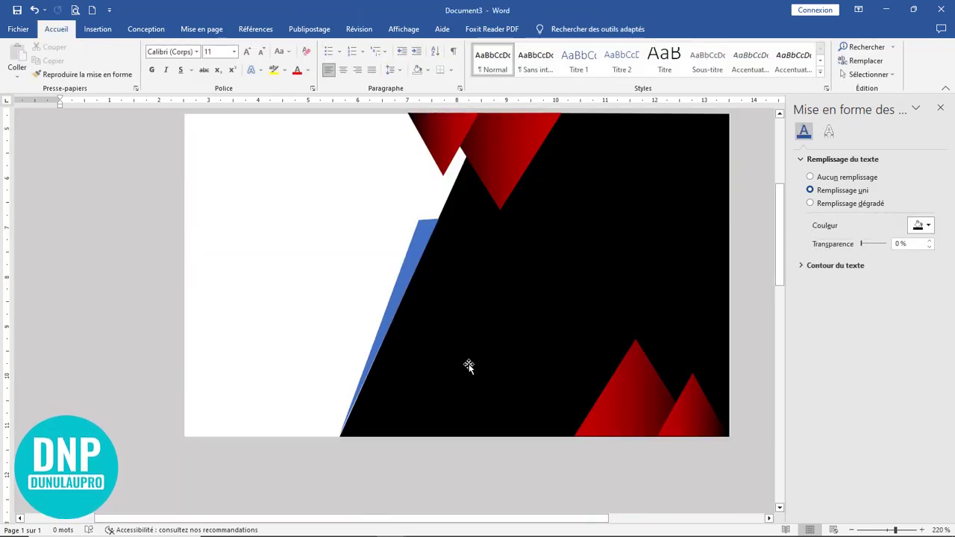
Step: Shift the tapered bar slightly right so it sits behind the black shape's diagonal edge
left_click(359, 270)
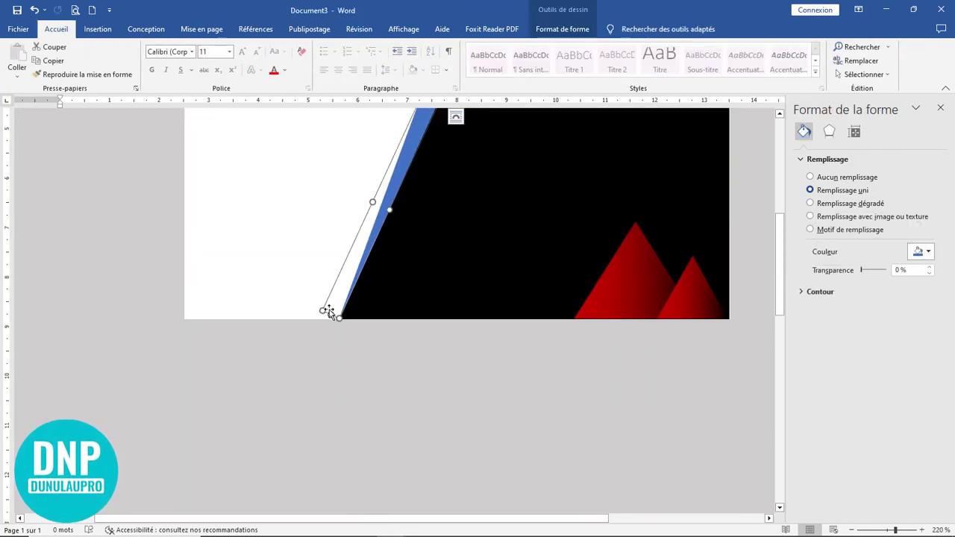
left_click(438, 348)
scroll(440, 353, "up", 3)
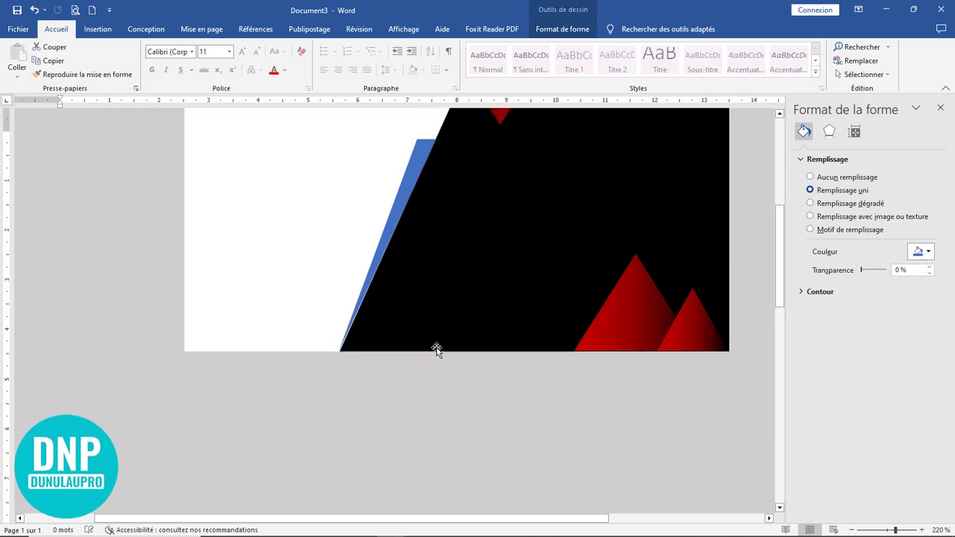
left_click(425, 358)
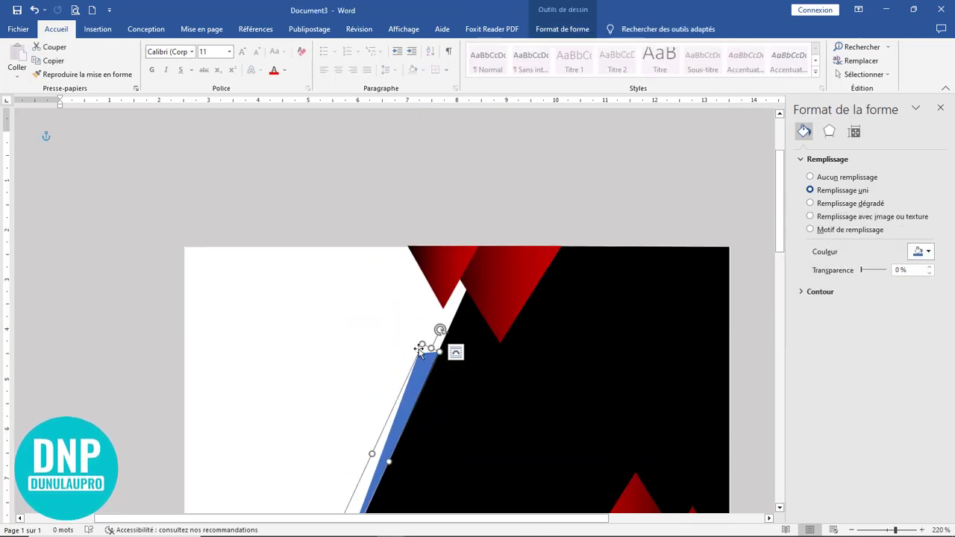
left_click_drag(421, 344, 415, 341)
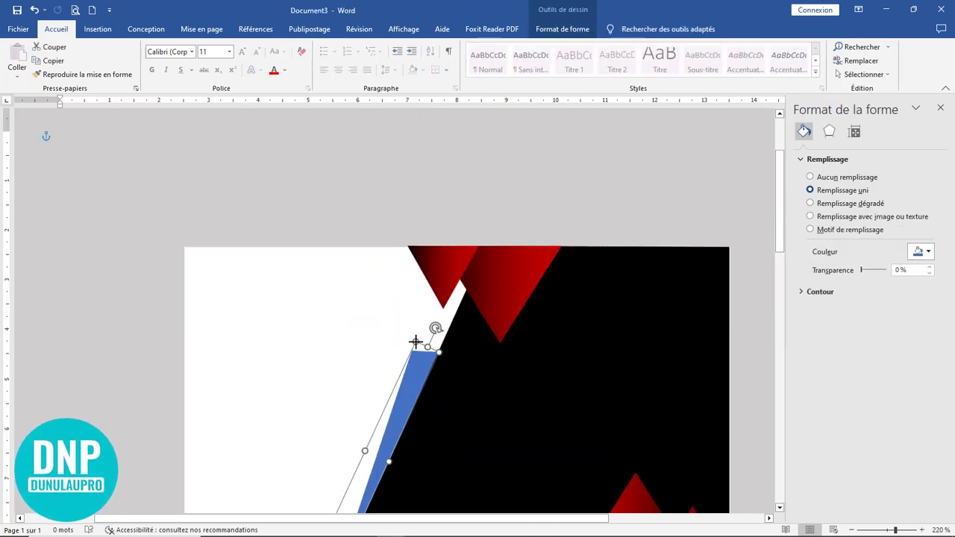
scroll(441, 340, "down", 3)
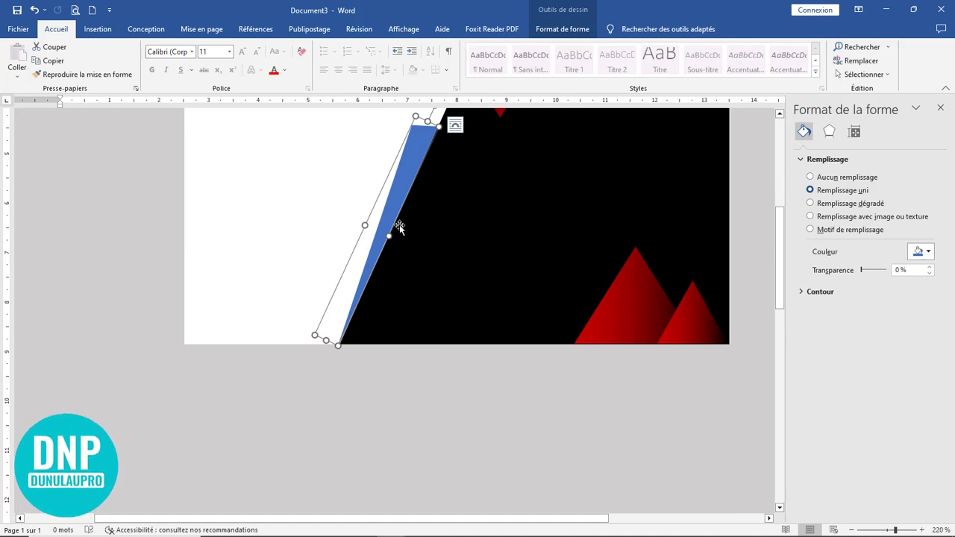
left_click_drag(399, 224, 399, 225)
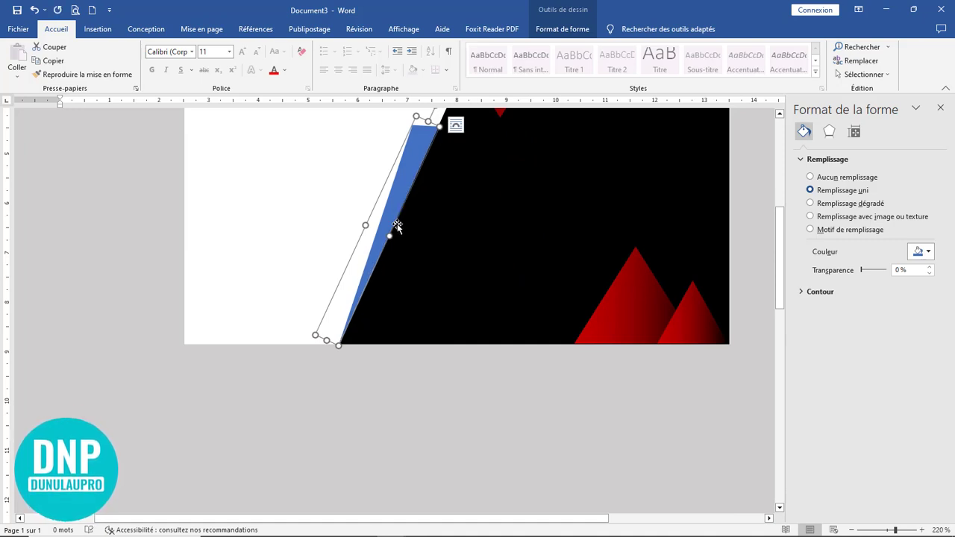
left_click(483, 219)
scroll(478, 246, "up", 2)
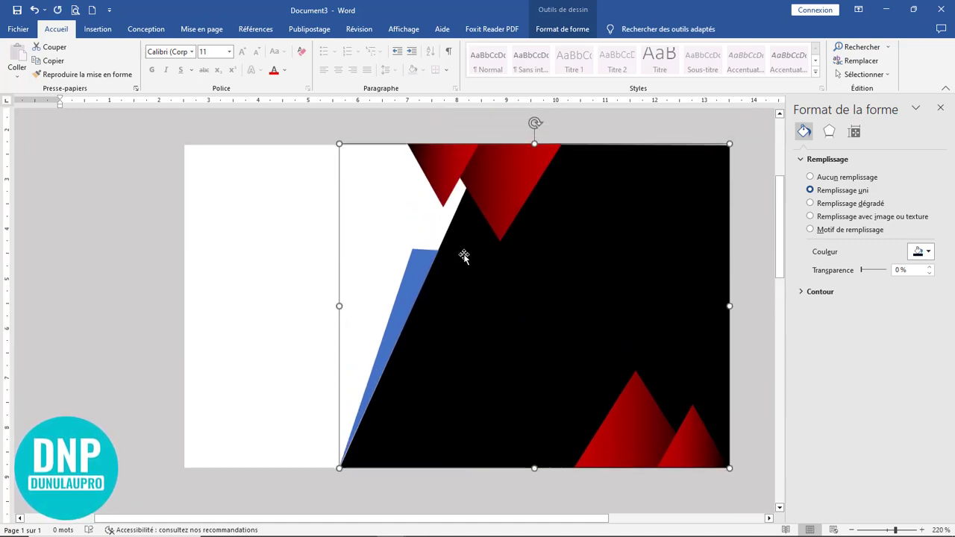
Step: Fill the thin bar with dark red
left_click(424, 275)
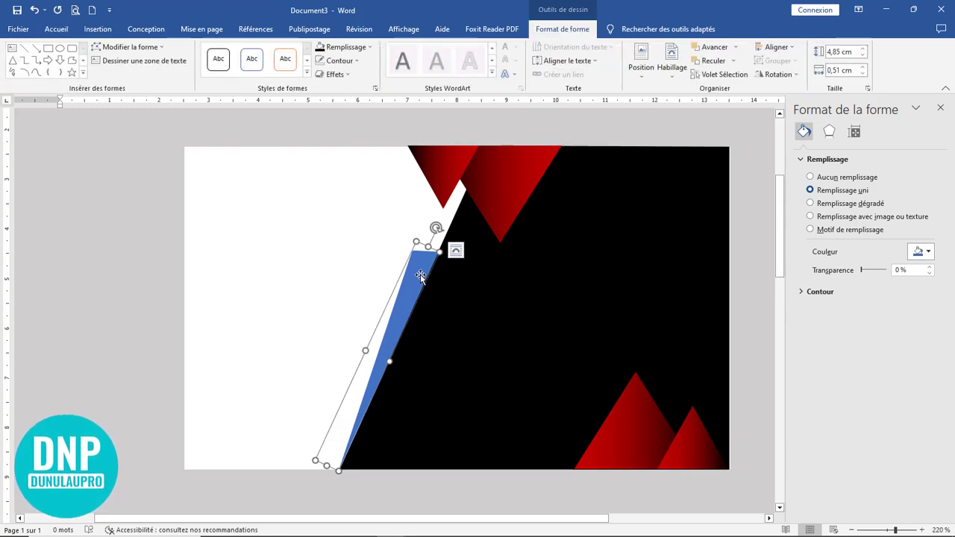
left_click(354, 49)
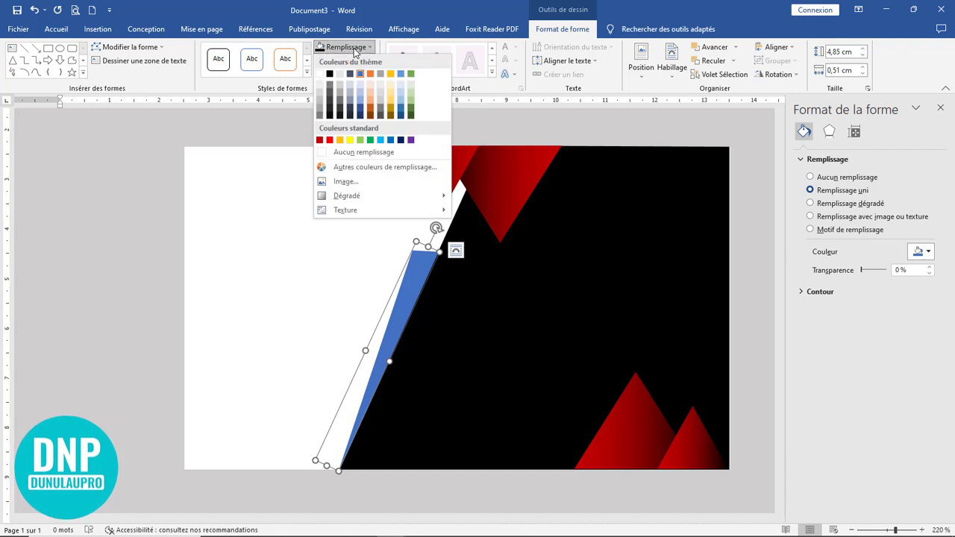
left_click(321, 140)
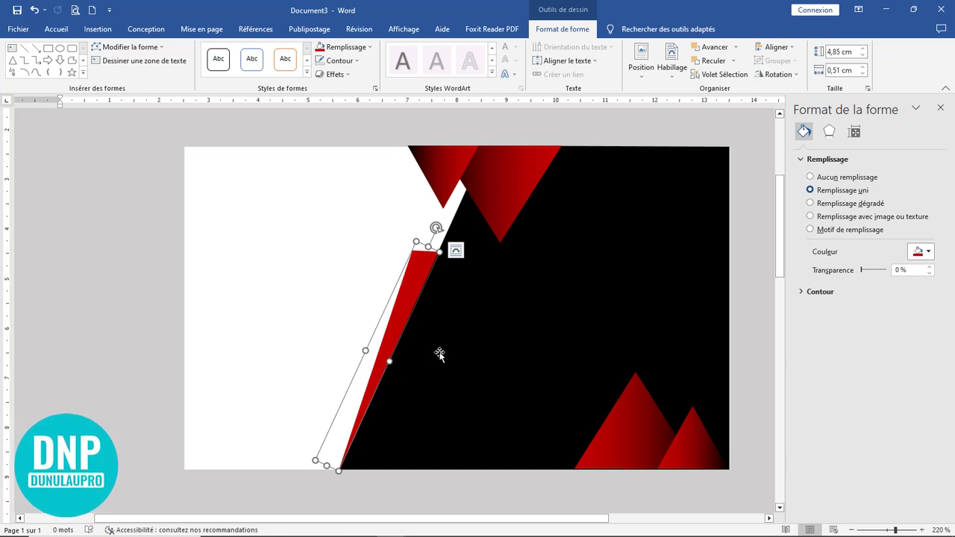
left_click(341, 357)
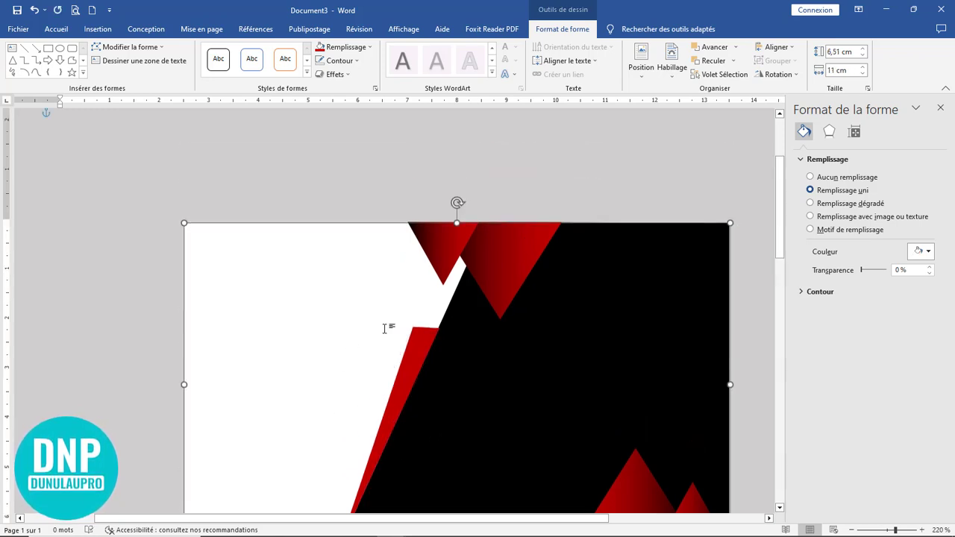
scroll(383, 331, "up", 3)
scroll(392, 302, "down", 5)
scroll(411, 234, "up", 3)
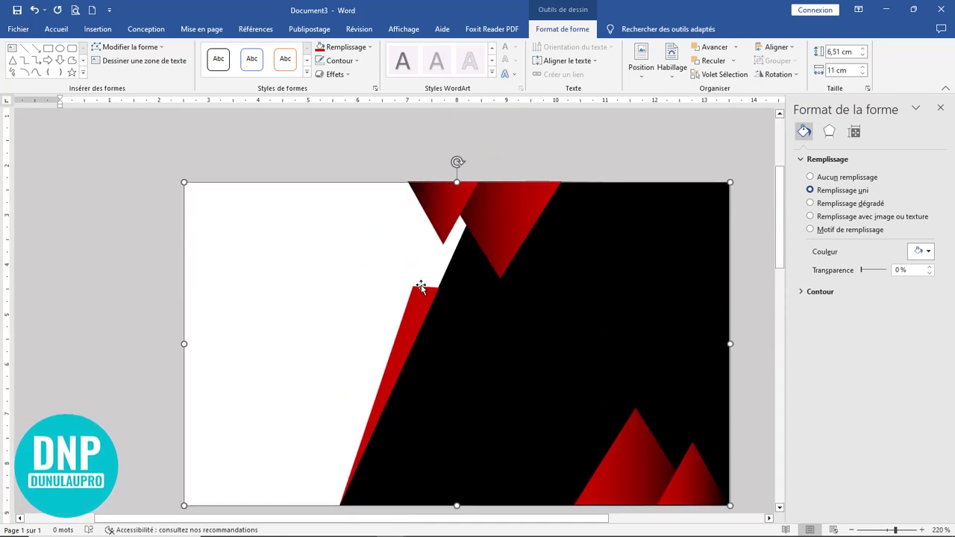
Step: Switch the red sliver to a gradient fill in the Format Shape pane
left_click(423, 302)
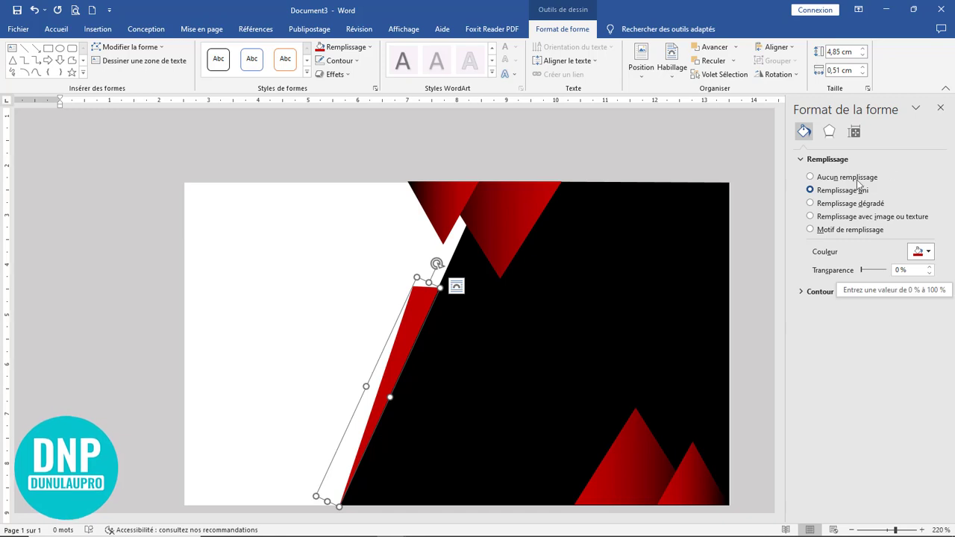
left_click(864, 206)
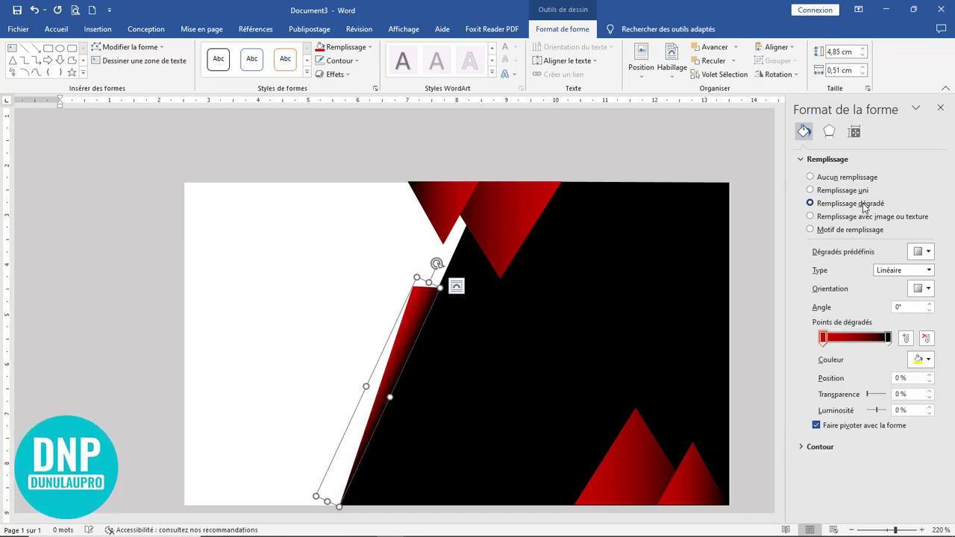
left_click(696, 137)
scroll(625, 292, "down", 5)
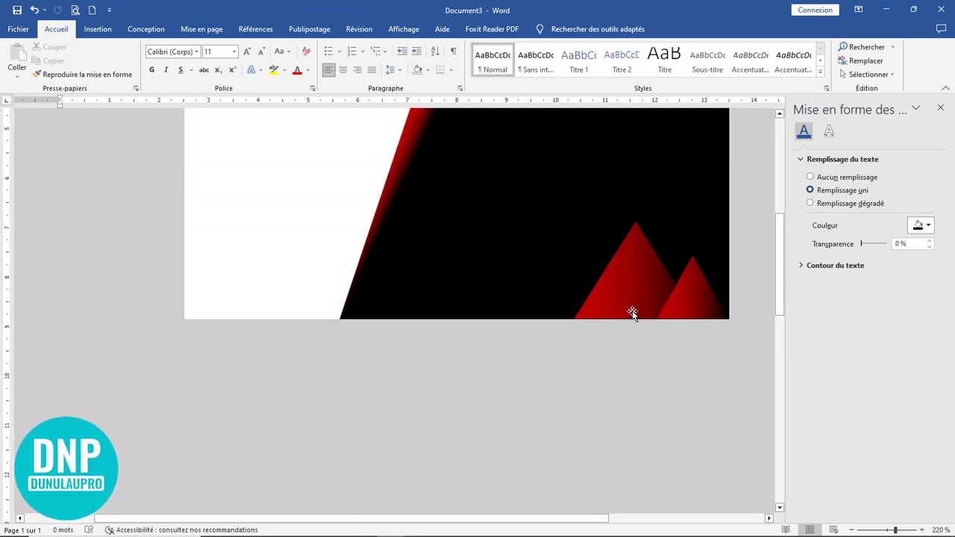
scroll(552, 297, "up", 3)
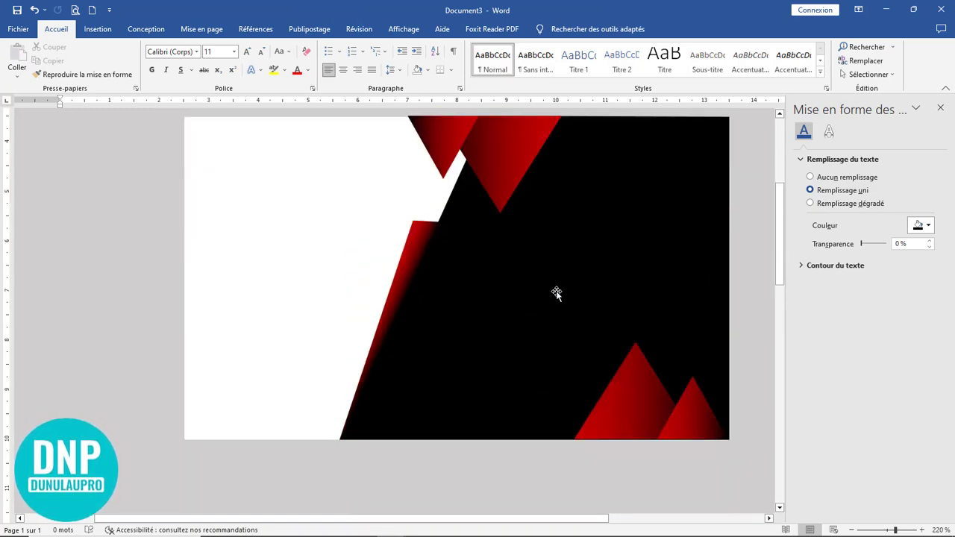
scroll(557, 293, "down", 1)
Step: Draw a rectangle across the card's left half
left_click(97, 29)
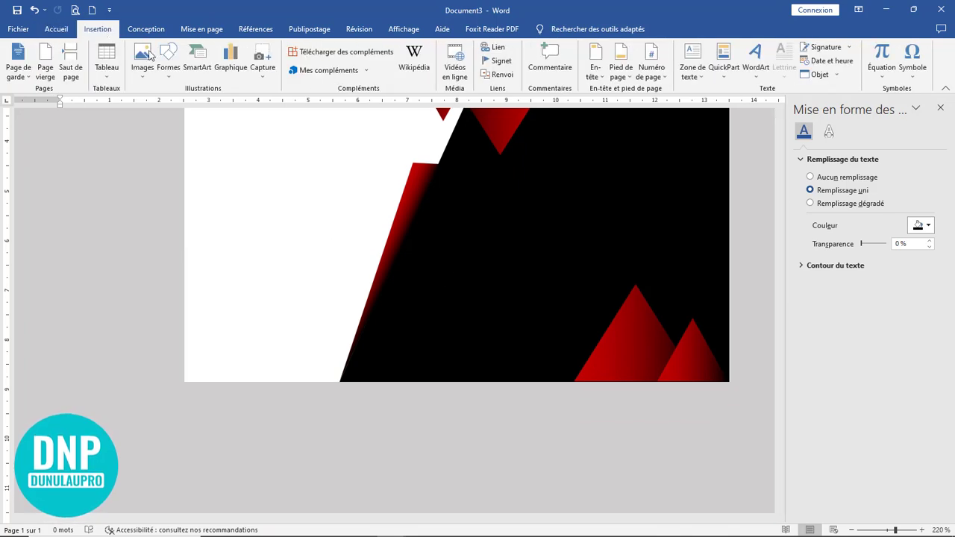
left_click(170, 78)
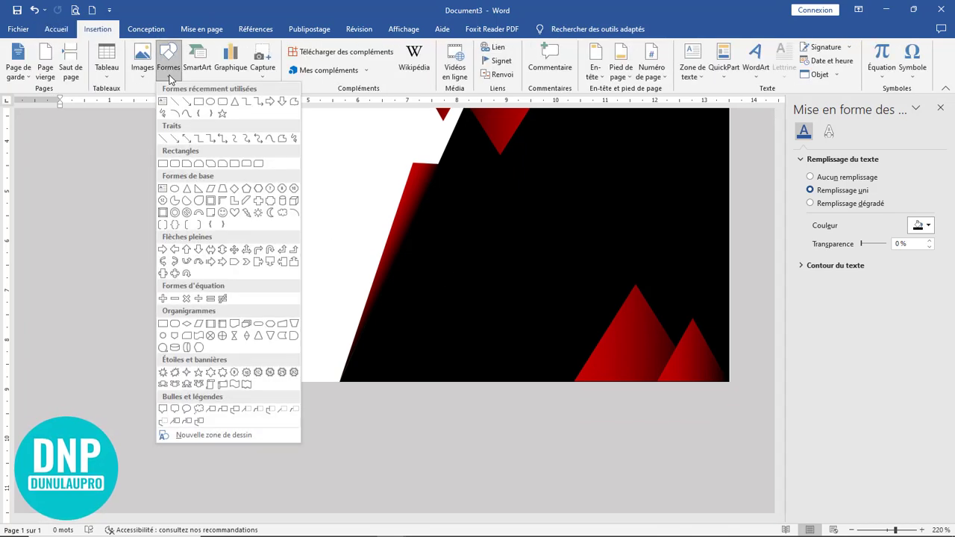
left_click(197, 103)
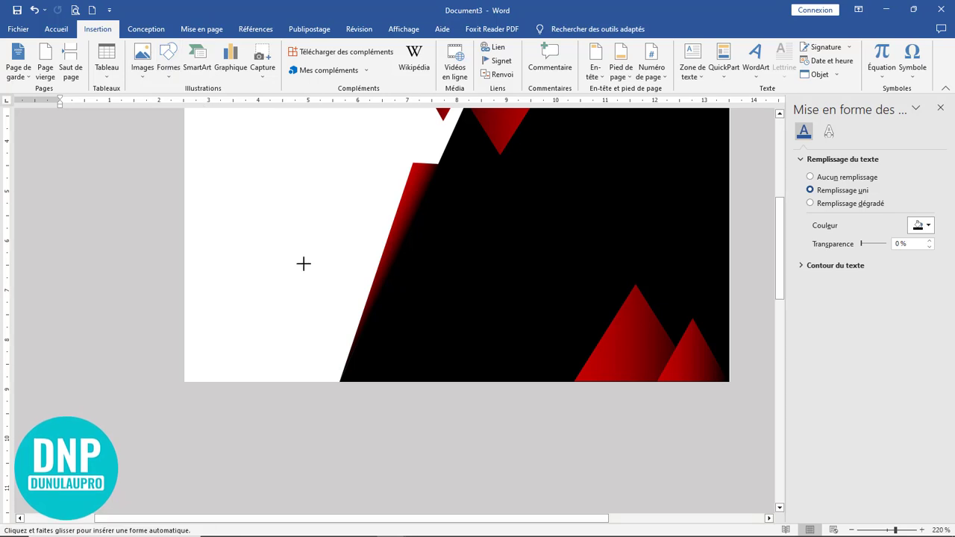
mouse_move(252, 242)
left_mouse_down()
mouse_move(388, 316)
mouse_move(556, 307)
left_mouse_up()
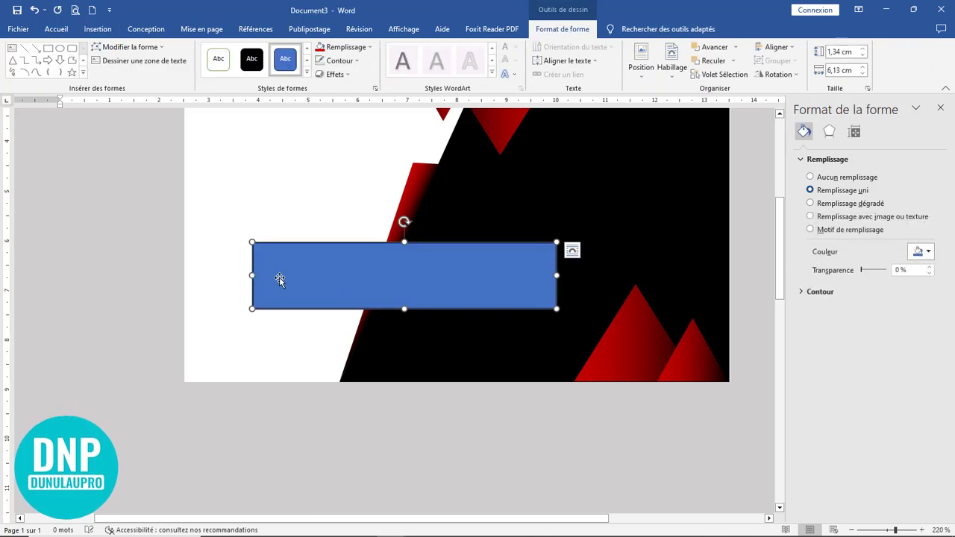
Step: Move the rectangle to the card's left edge, remove its outline and widen it slightly
left_click_drag(284, 282, 234, 288)
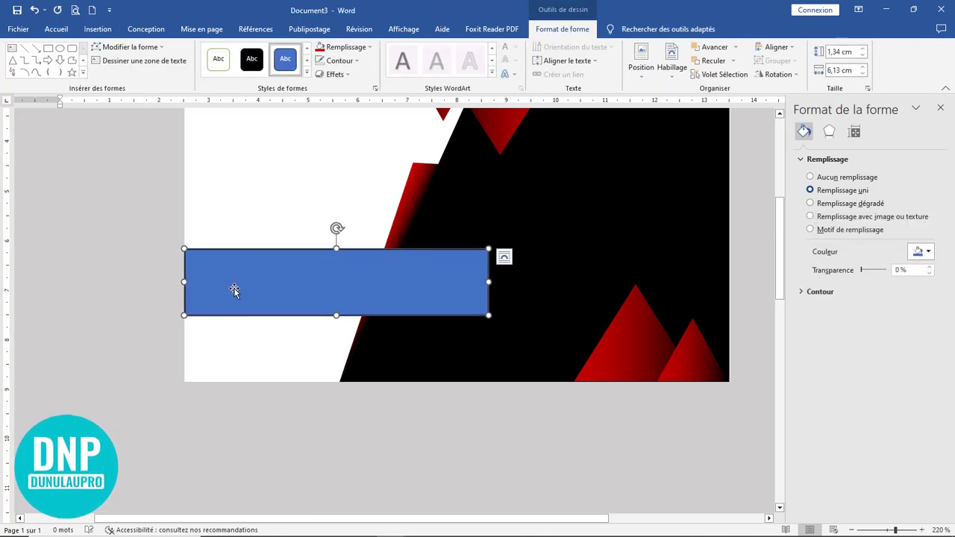
left_click(322, 65)
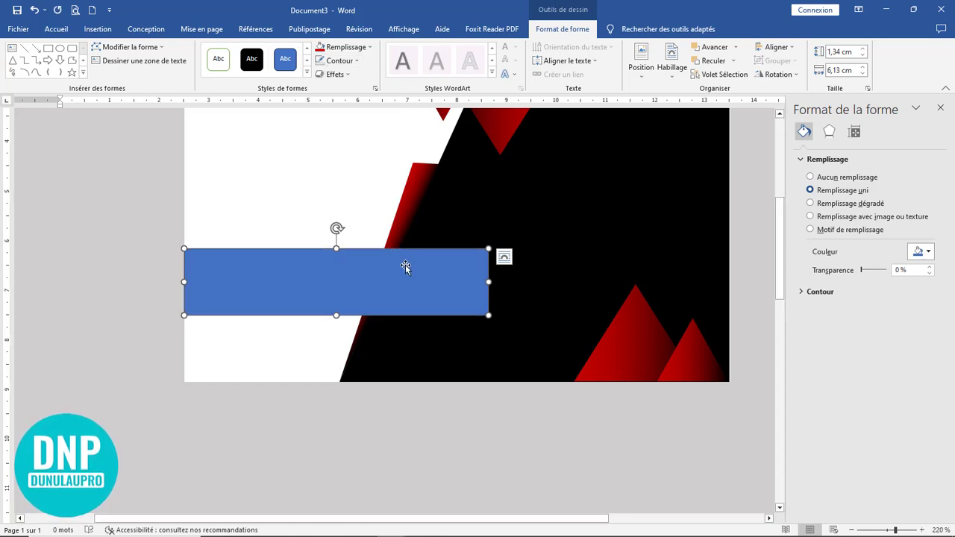
mouse_move(489, 282)
left_mouse_down()
mouse_move(512, 282)
mouse_move(486, 282)
left_mouse_up()
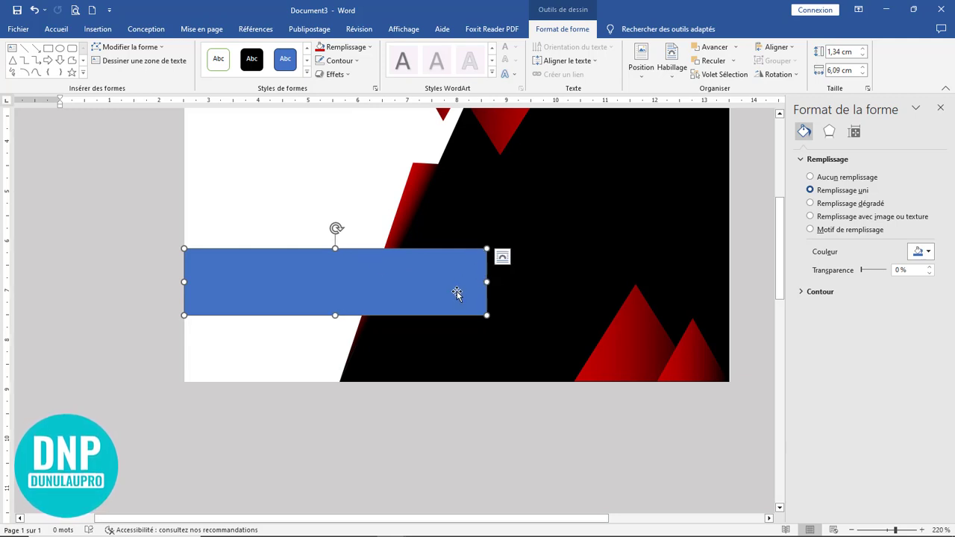
left_click(130, 47)
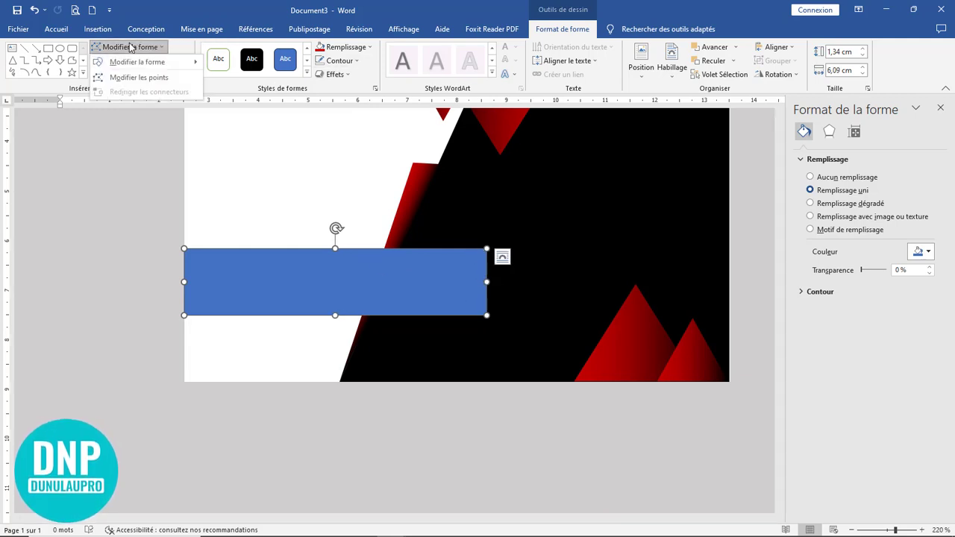
Step: Pull the rectangle's bottom-right point left to slant its right end
left_click(136, 77)
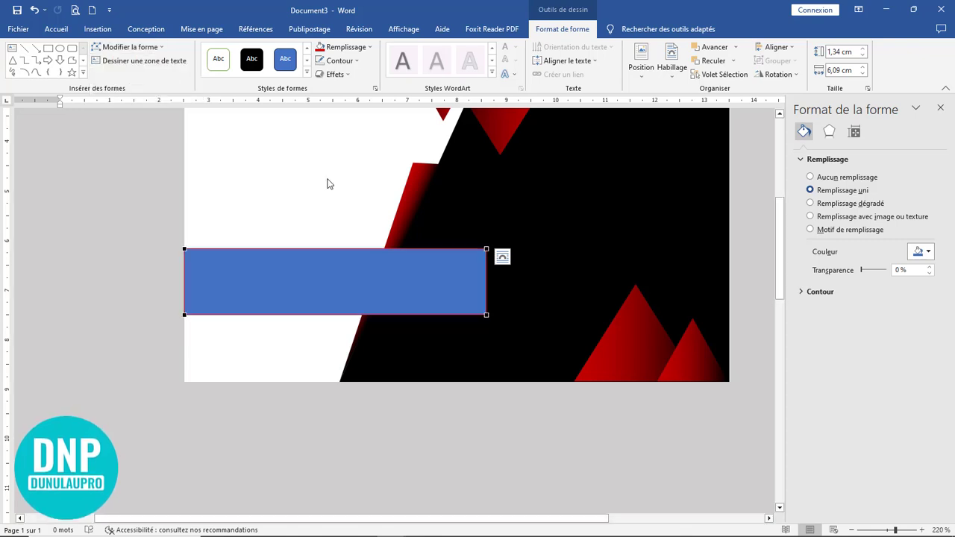
left_click_drag(486, 314, 457, 314)
left_click(514, 307)
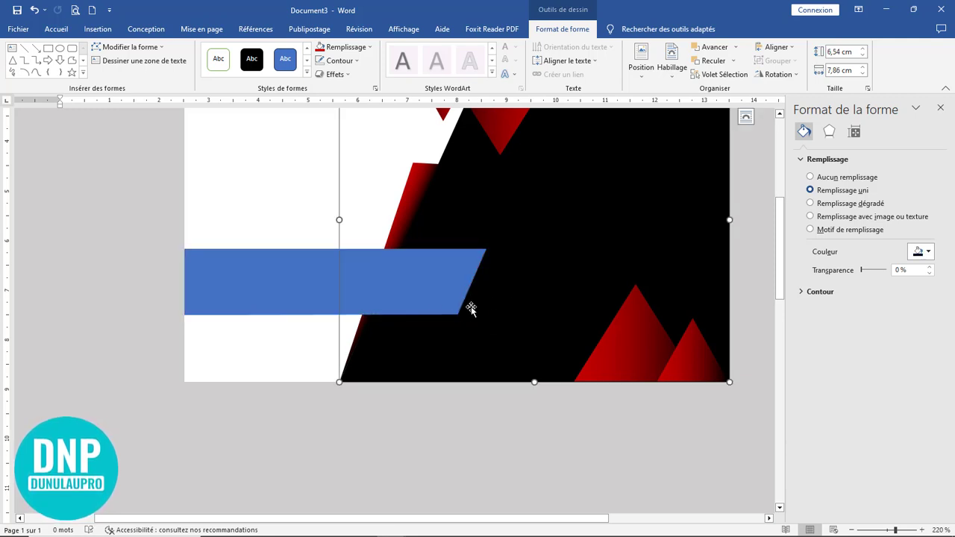
Step: Make the slanted bar slightly taller, about 1,47 by 6,09 cm
left_click(418, 289)
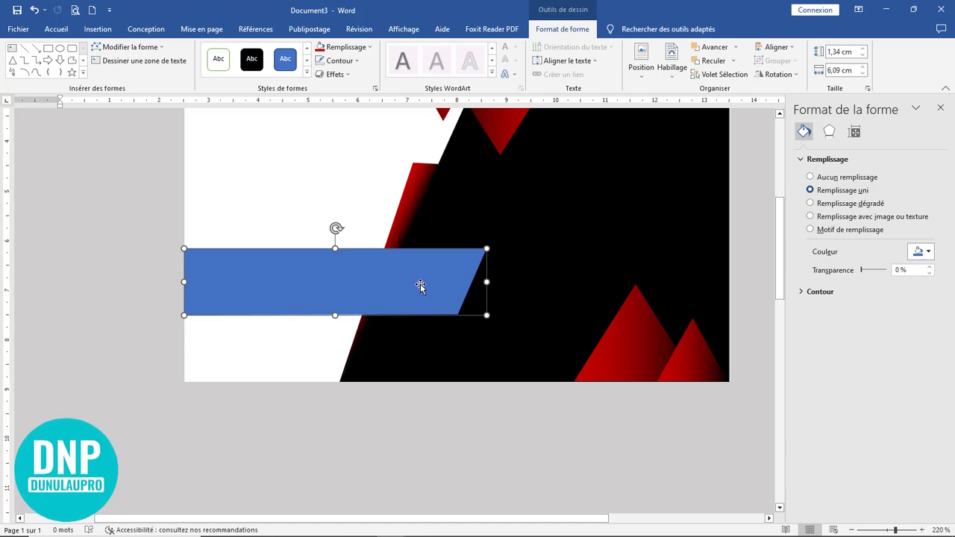
scroll(420, 296, "up", 3)
scroll(345, 271, "down", 3)
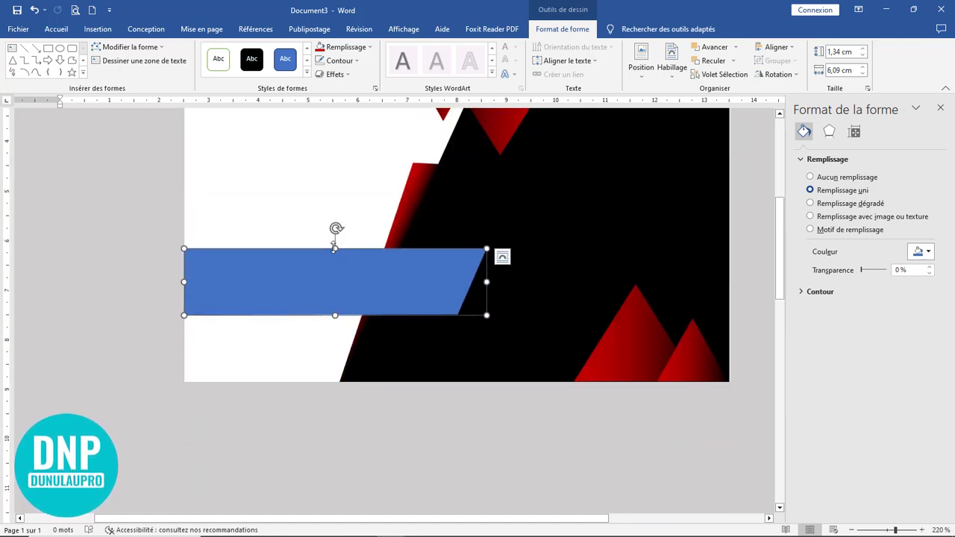
left_click_drag(334, 249, 333, 241)
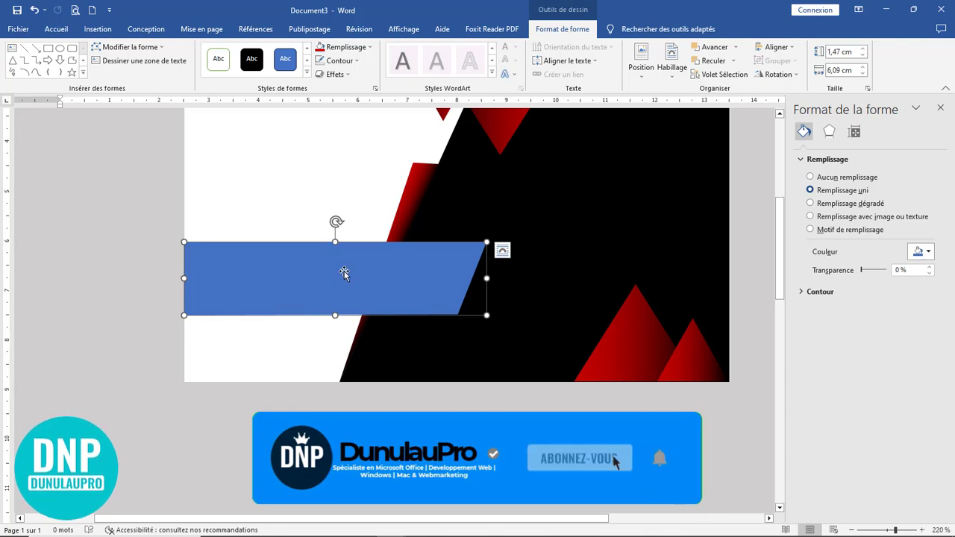
scroll(437, 275, "up", 3)
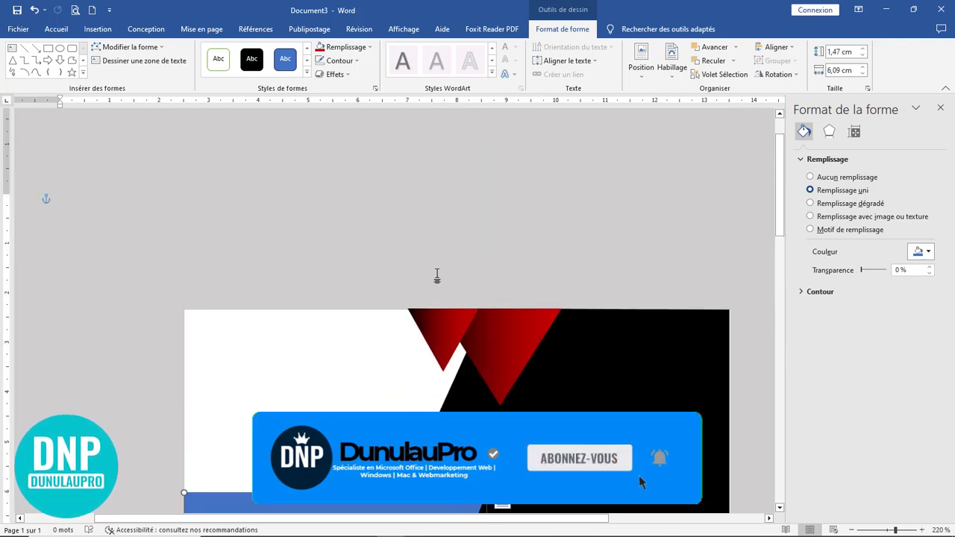
scroll(433, 270, "down", 3)
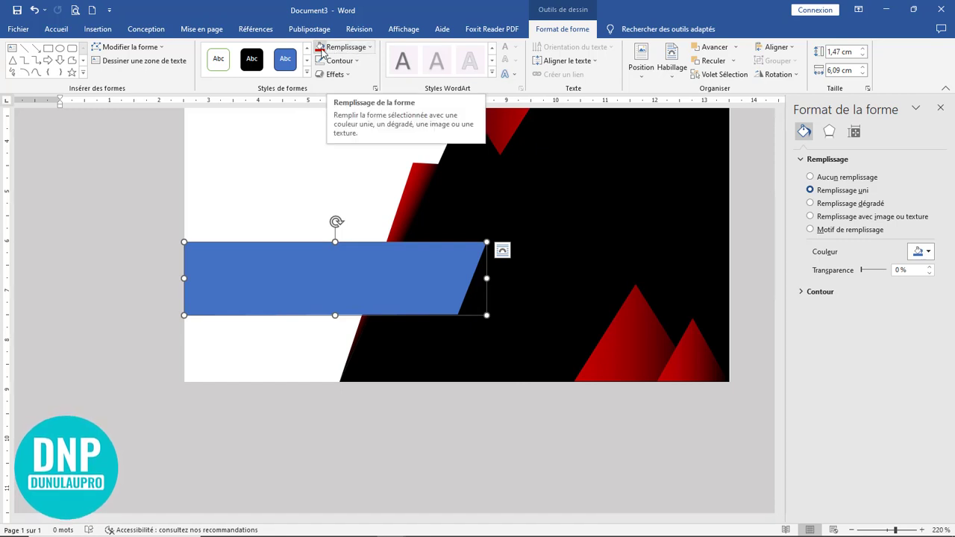
Step: Fill the slanted bar solid red and close the Format pane
left_click(332, 48)
left_click(548, 438)
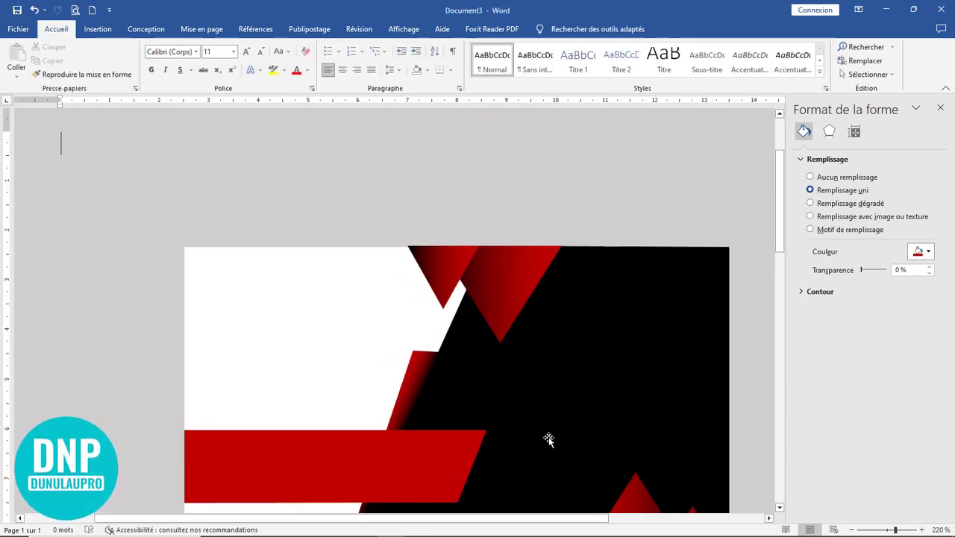
scroll(549, 435, "down", 8, "ctrl")
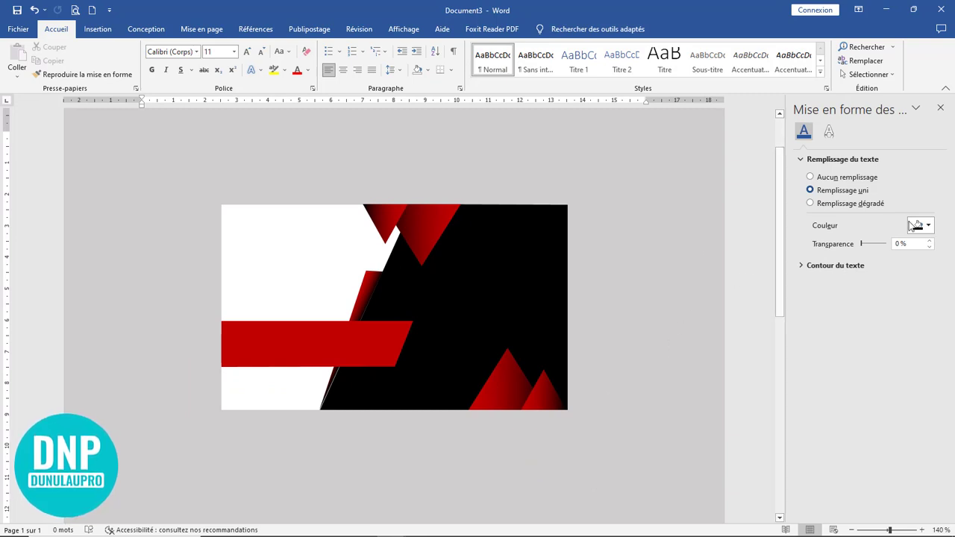
left_click(940, 108)
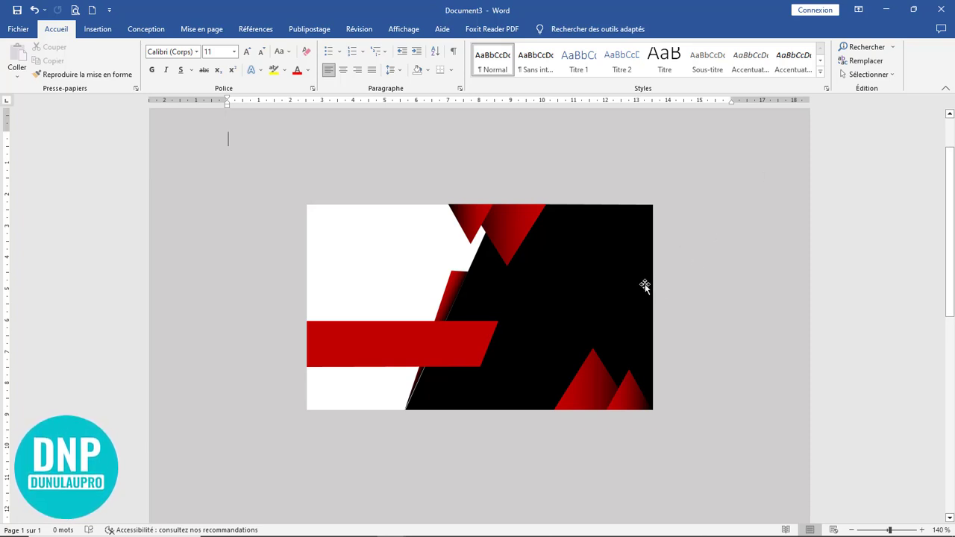
Step: Draw a text box above the card and type the person's full name in it
left_click(97, 29)
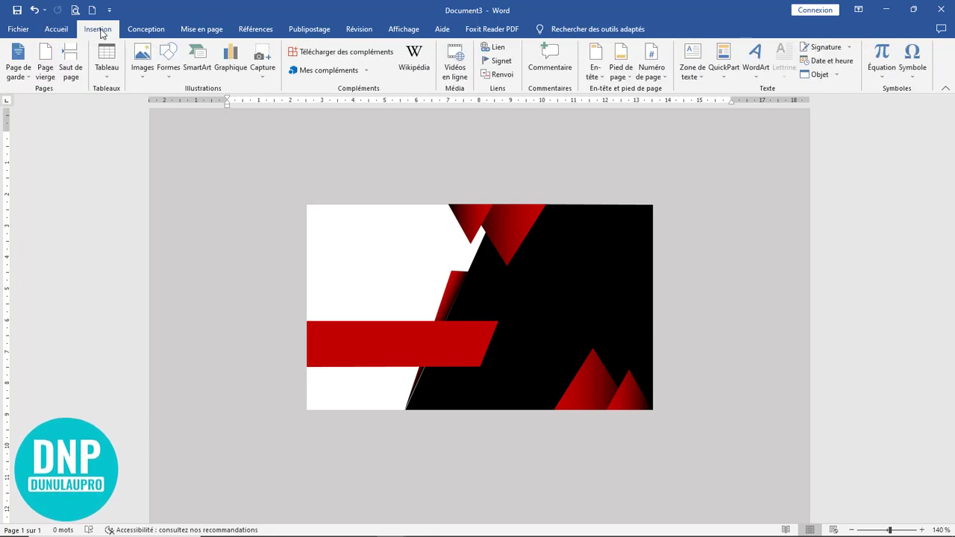
left_click(693, 69)
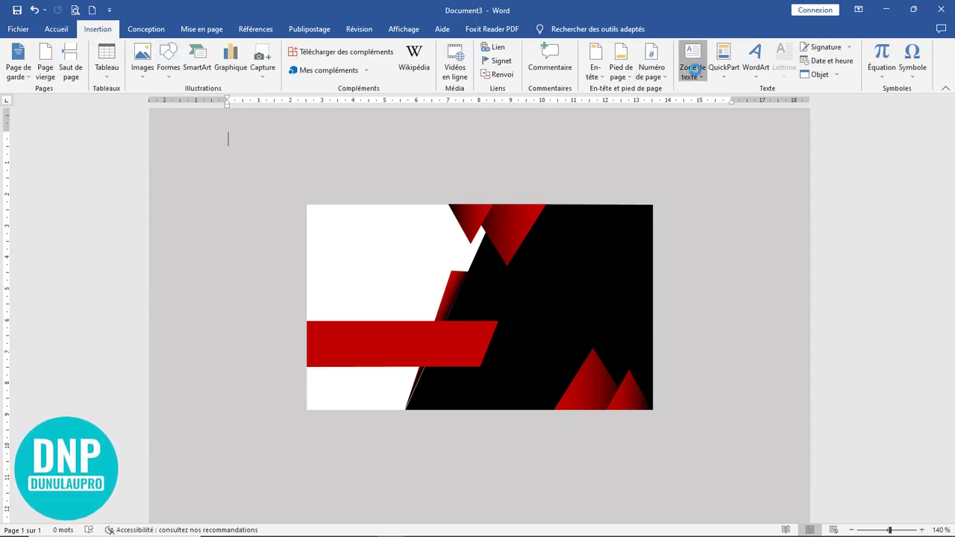
left_click(731, 434)
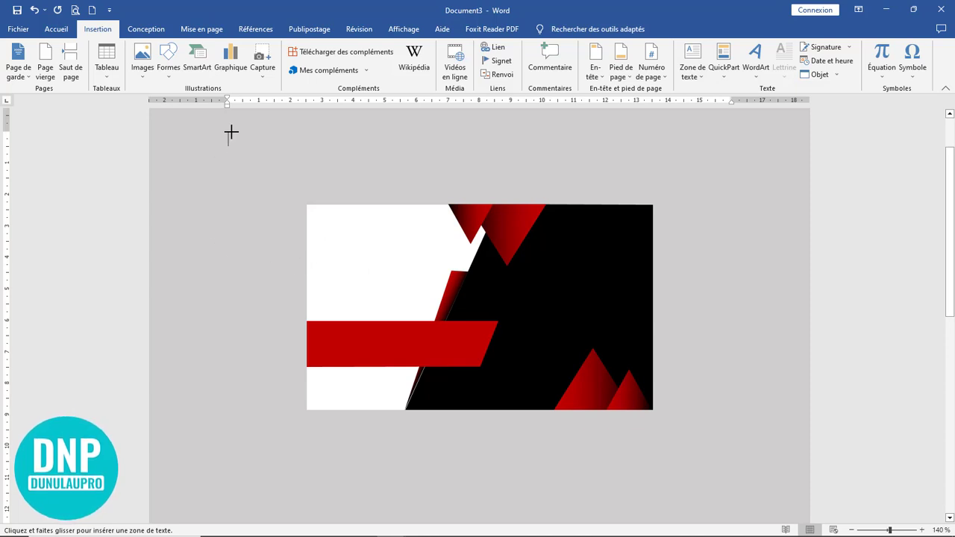
left_click_drag(232, 132, 455, 175)
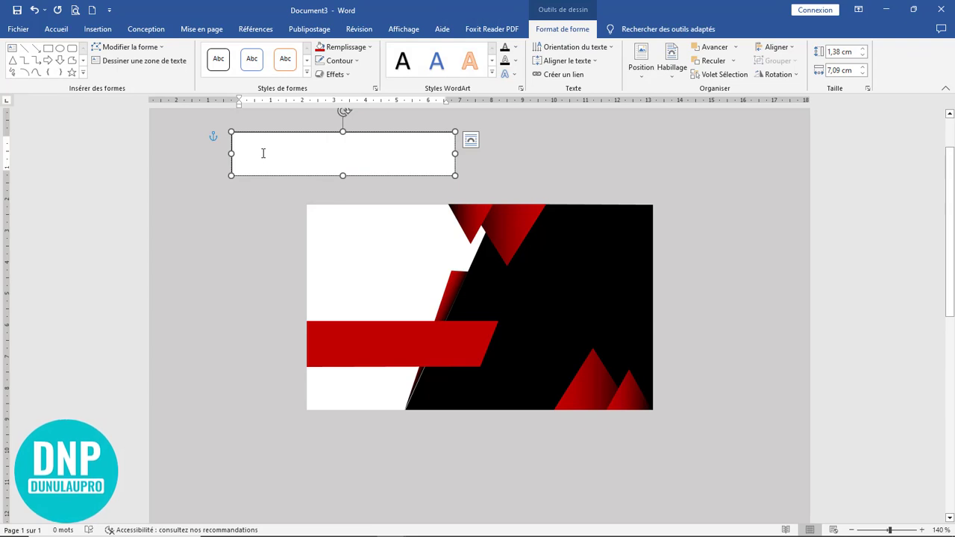
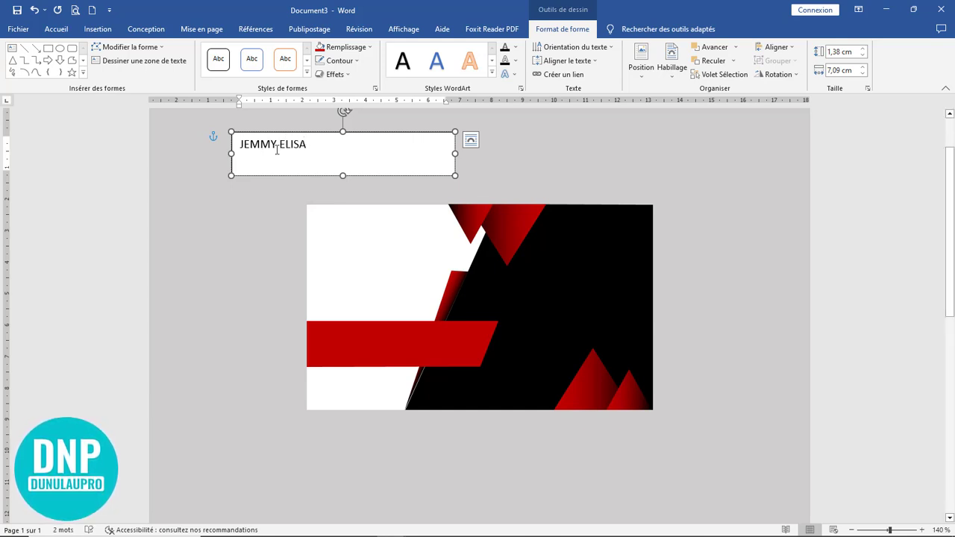
left_click_drag(306, 146, 233, 147)
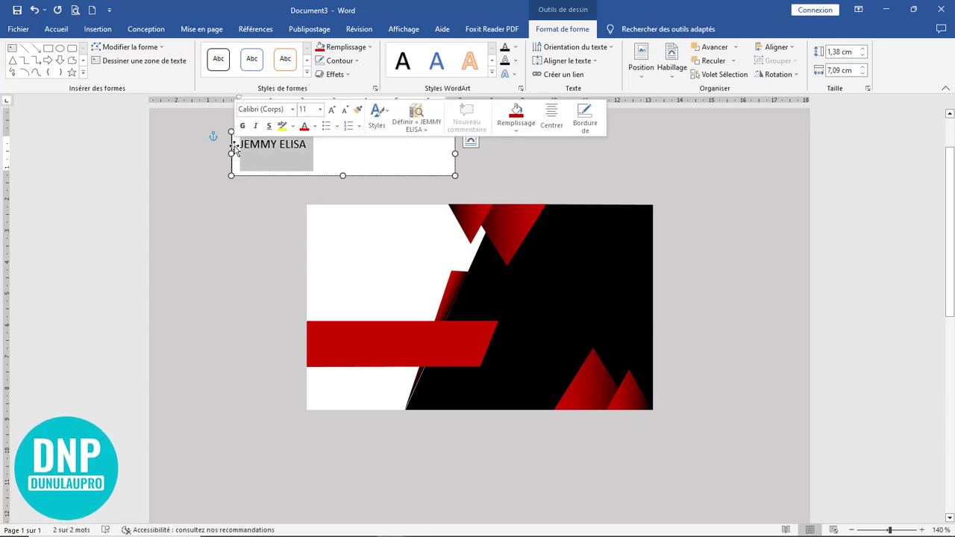
left_click(56, 28)
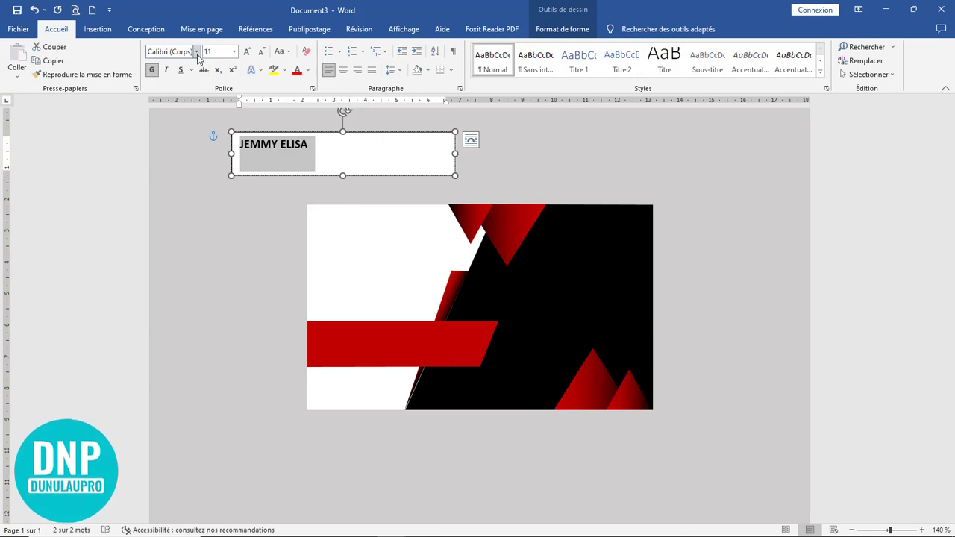
Step: Set the name in Montserrat Light at 18 pt
left_click(196, 52)
left_click(192, 137)
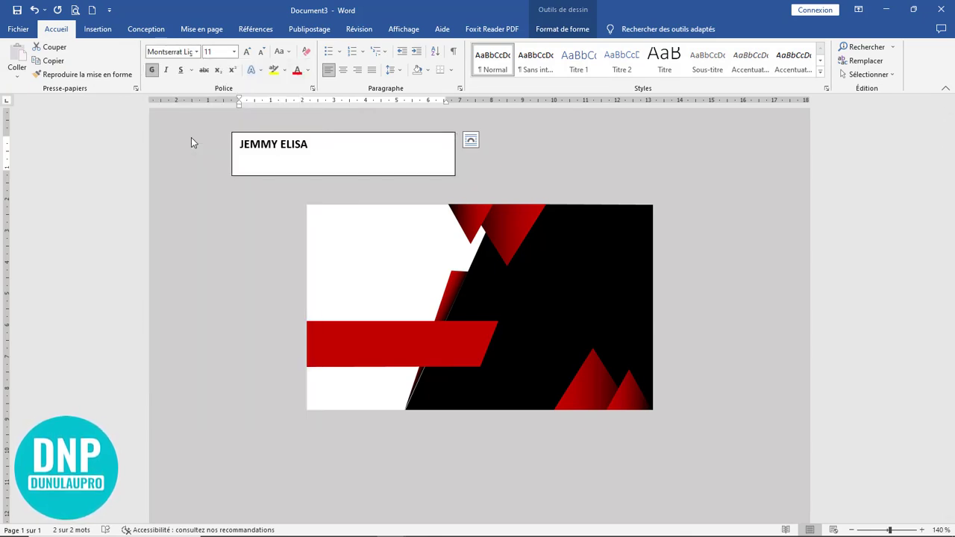
left_click(234, 53)
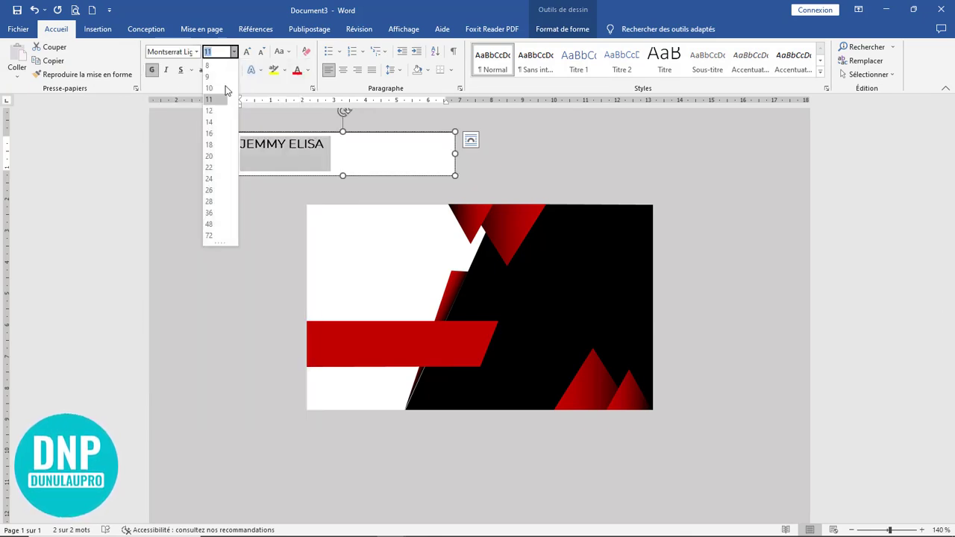
left_click(210, 159)
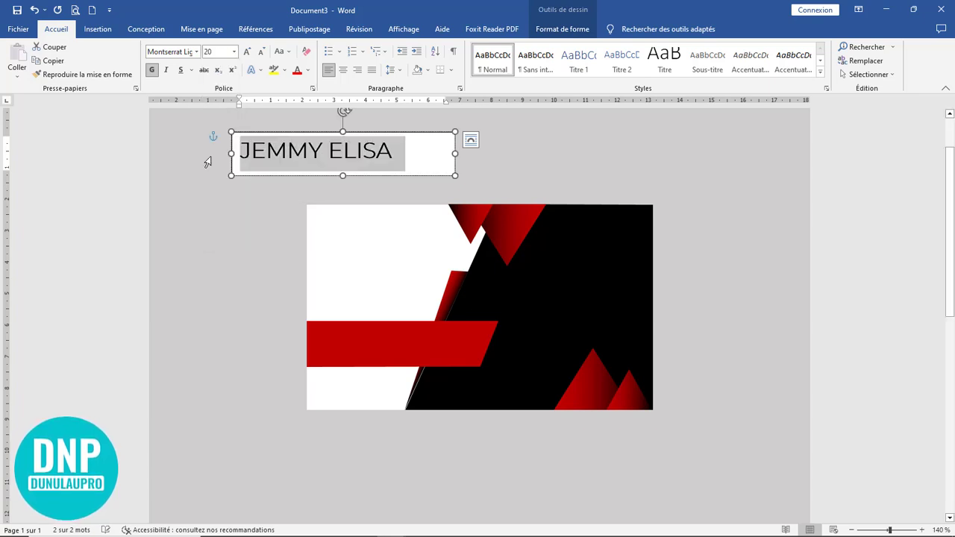
left_click(260, 52)
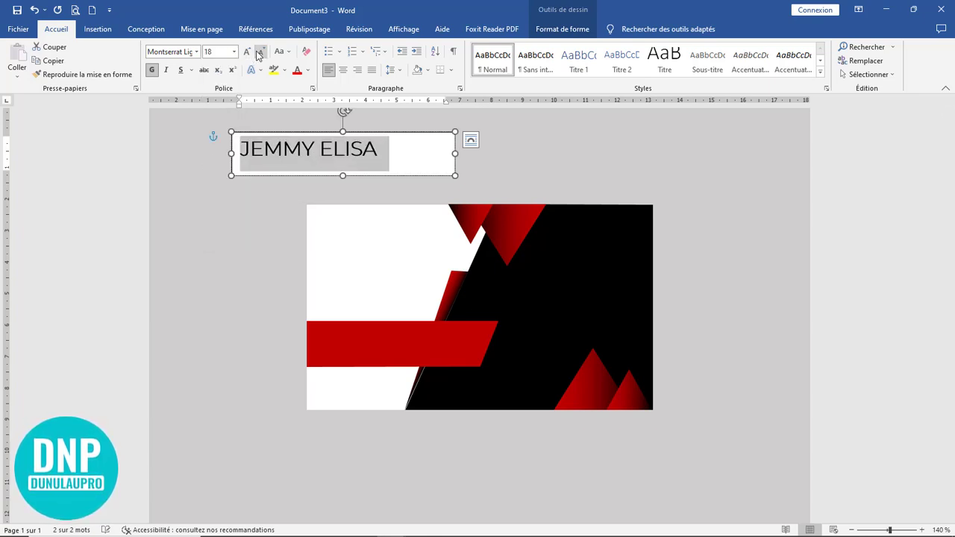
Step: Change the name's font to Montserrat SemiBold
left_click(197, 52)
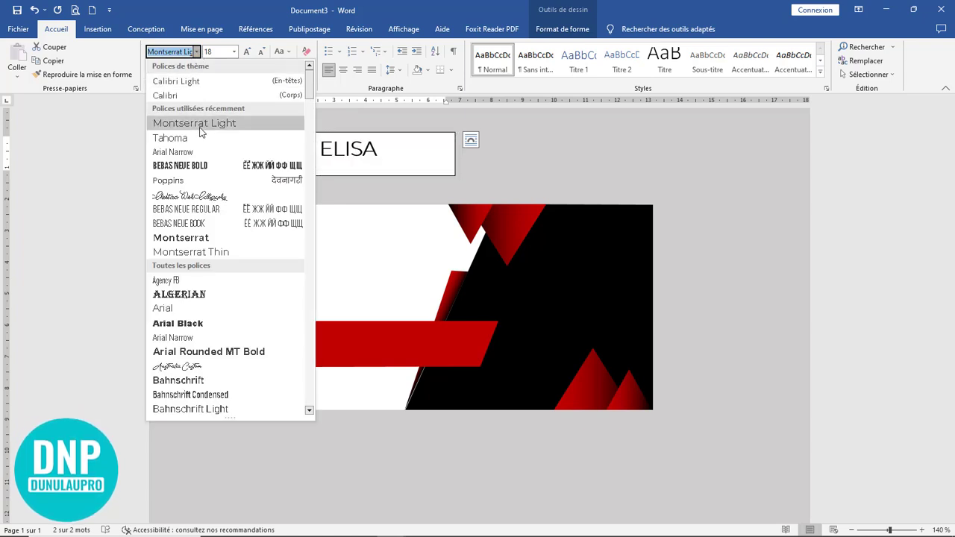
scroll(221, 313, "down", 6)
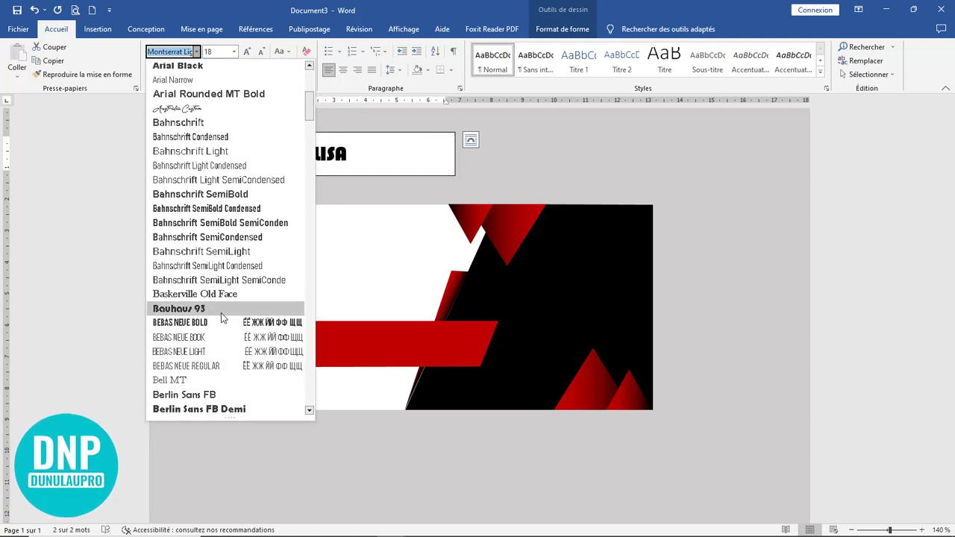
scroll(222, 321, "down", 3)
scroll(222, 325, "down", 12)
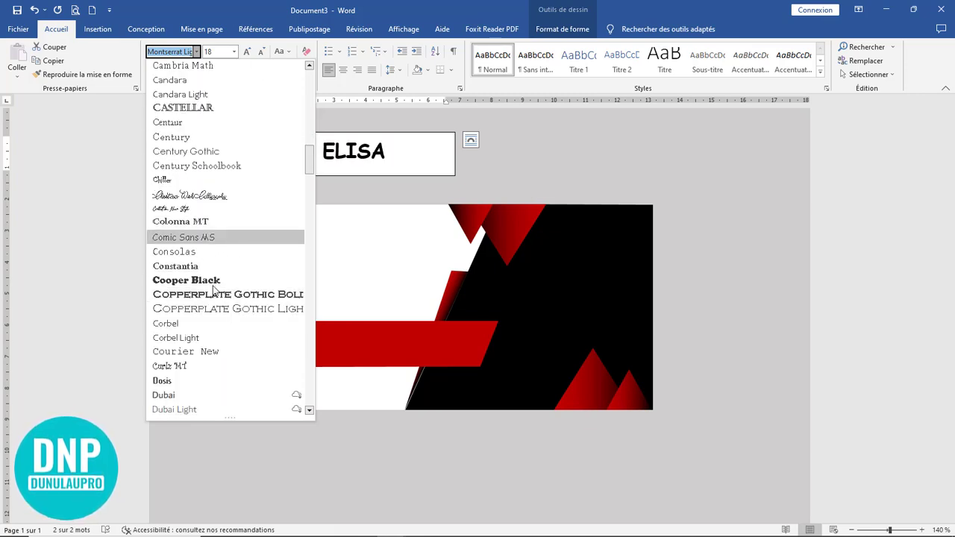
scroll(212, 291, "down", 20)
scroll(212, 293, "down", 5)
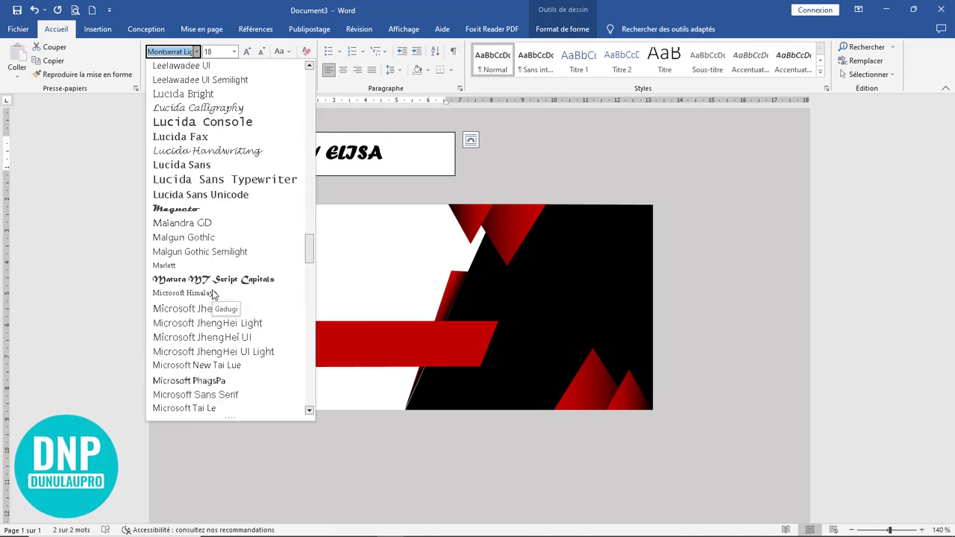
scroll(222, 268, "down", 6)
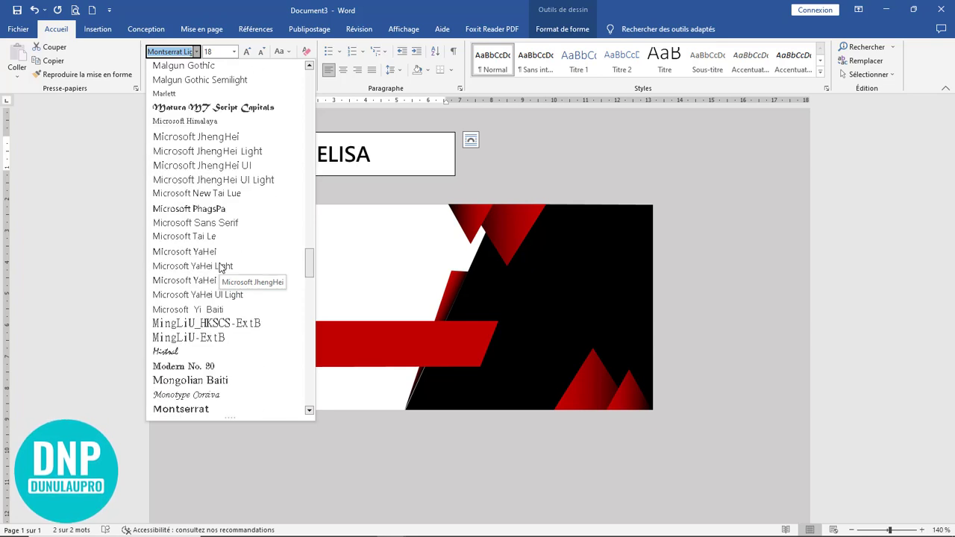
scroll(222, 268, "down", 3)
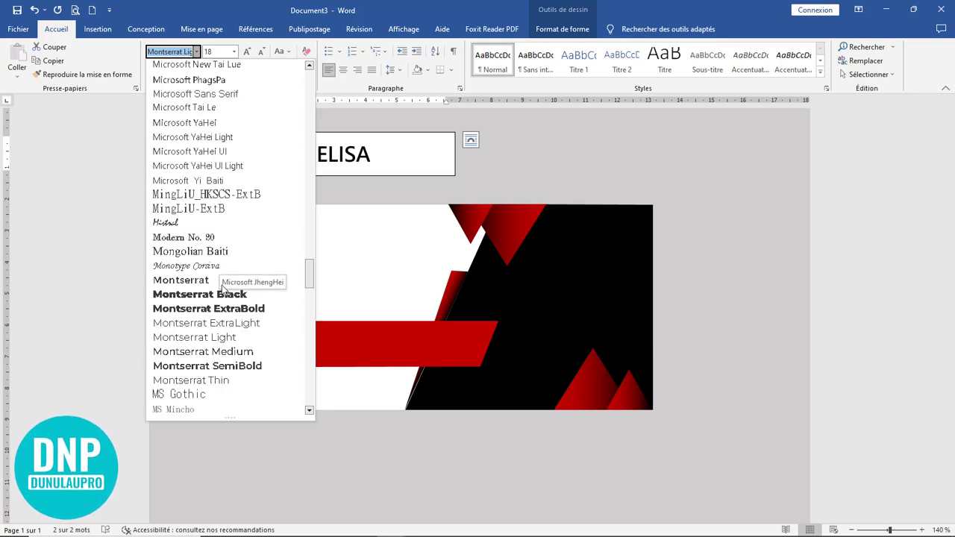
left_click(239, 365)
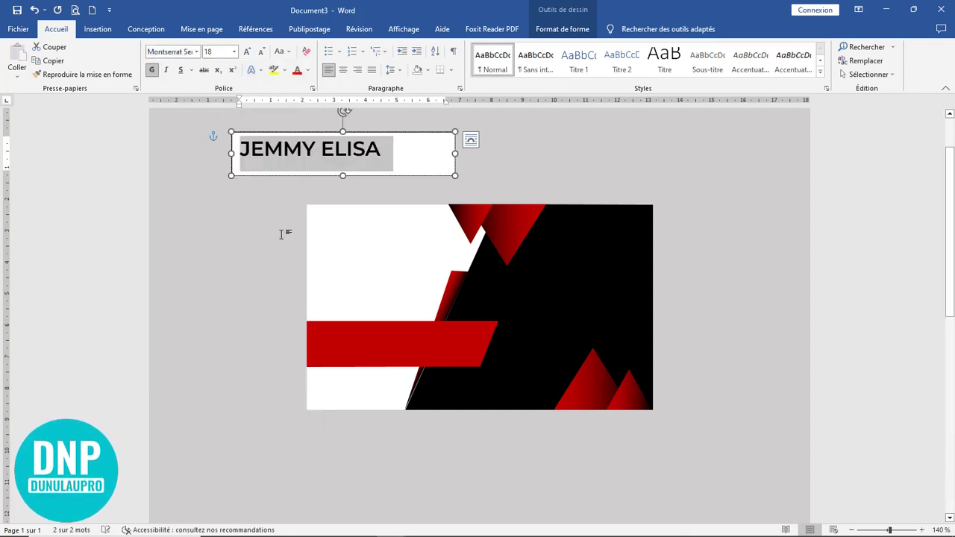
Step: Select the surname and bring up the font list for it
left_click_drag(316, 149, 239, 149)
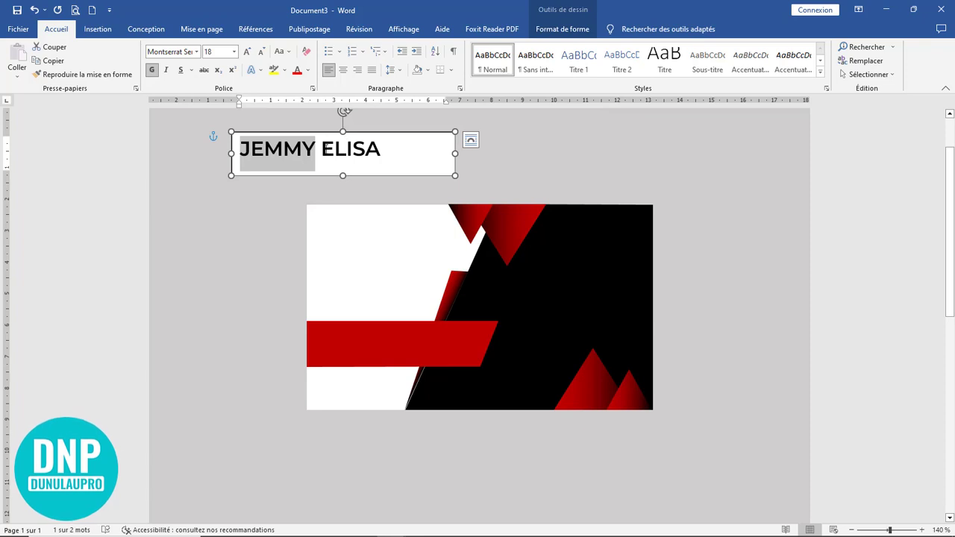
left_click(382, 149)
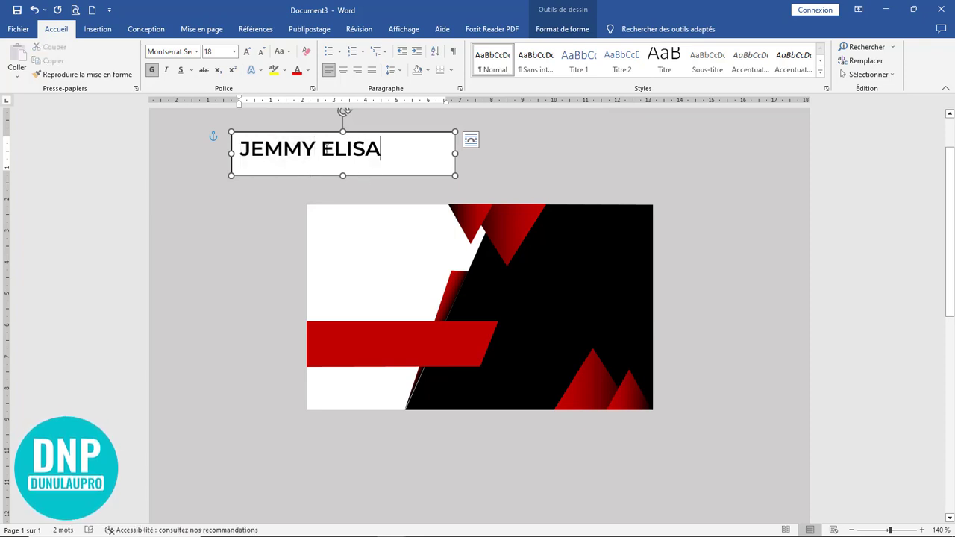
left_click_drag(383, 149, 326, 153)
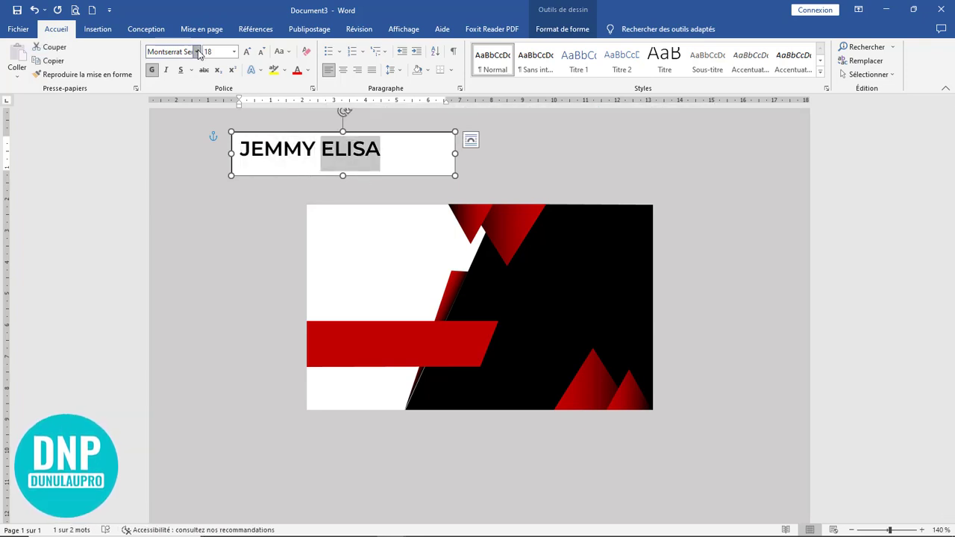
left_click(196, 51)
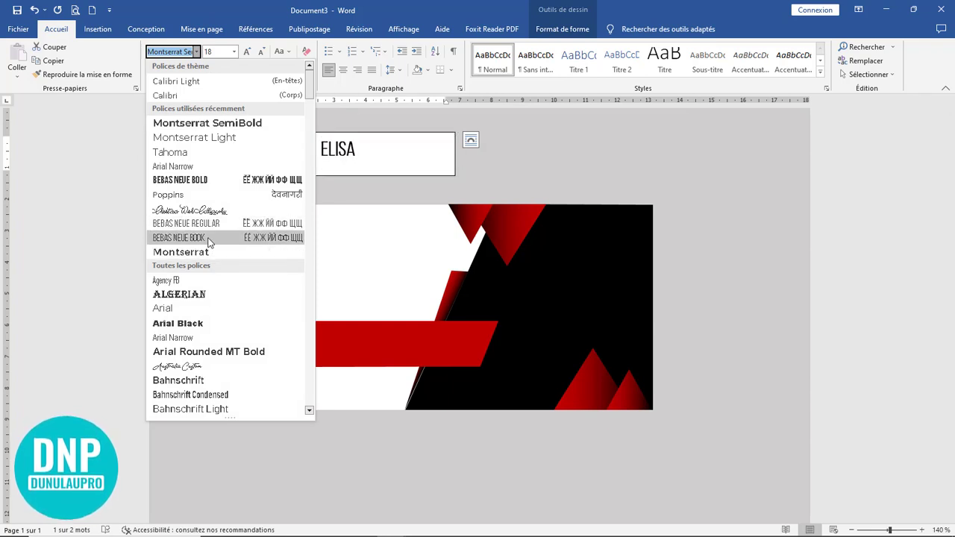
Step: Apply Bebas Neue Bold to both words of the name
left_click(216, 179)
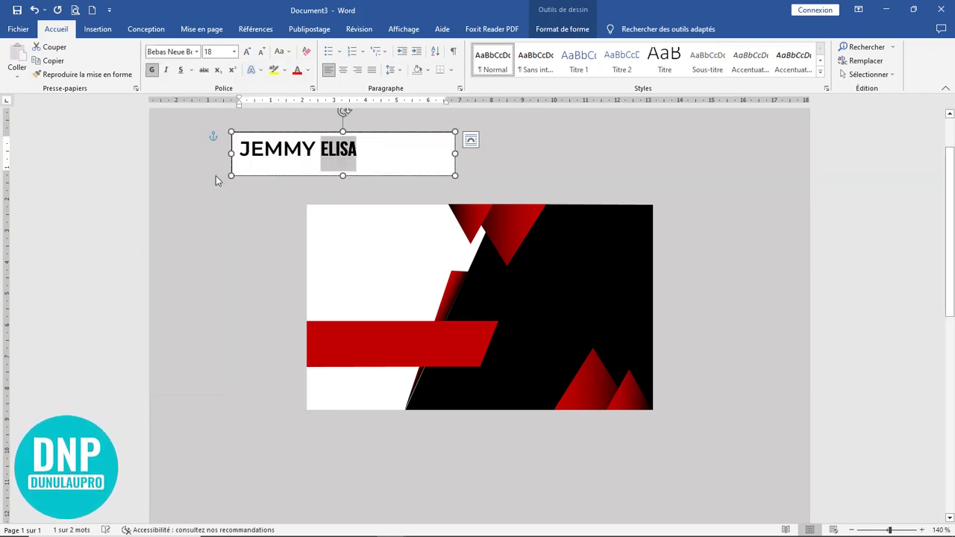
left_click(316, 153)
left_click_drag(315, 153, 239, 153)
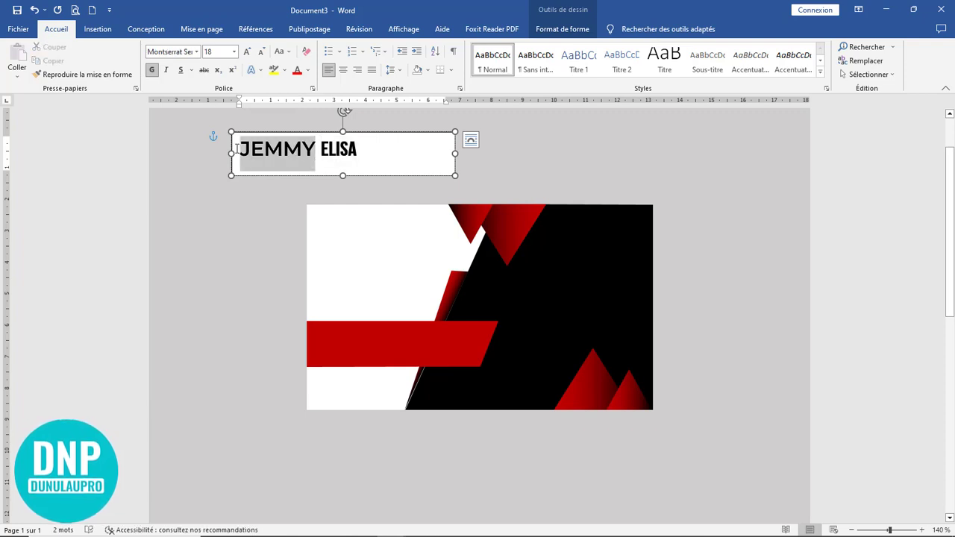
left_click(196, 52)
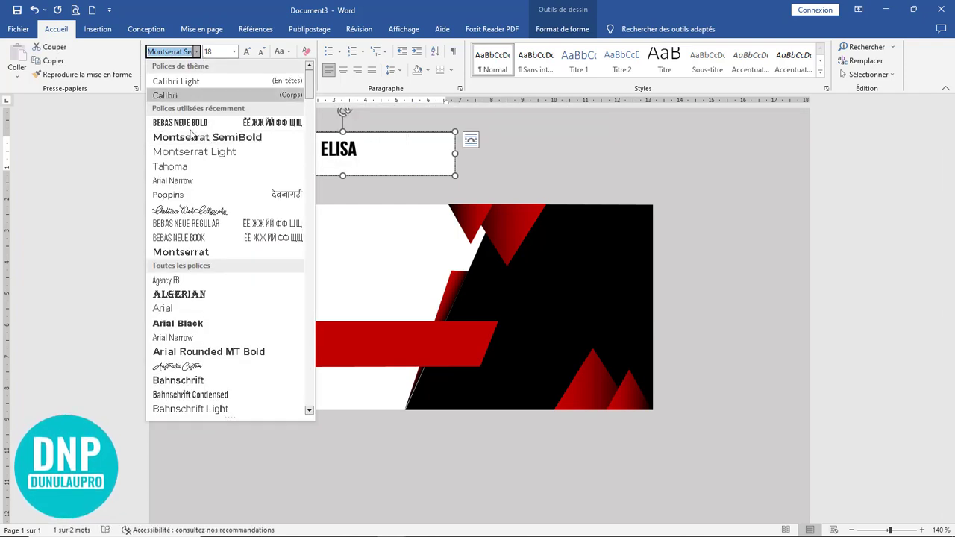
left_click(200, 123)
Step: Make the surname red, keeping it bold
left_click(337, 154)
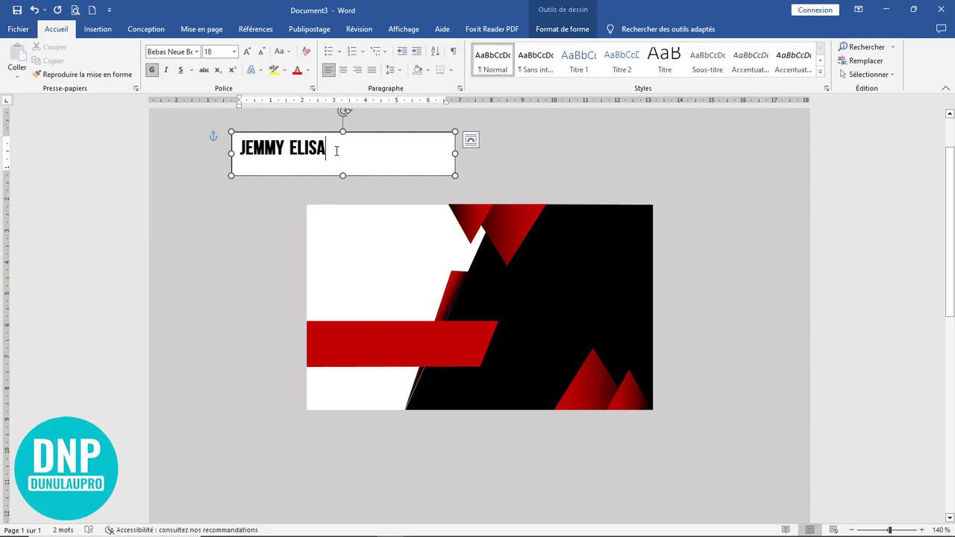
left_click_drag(337, 154, 287, 153)
left_click(155, 72)
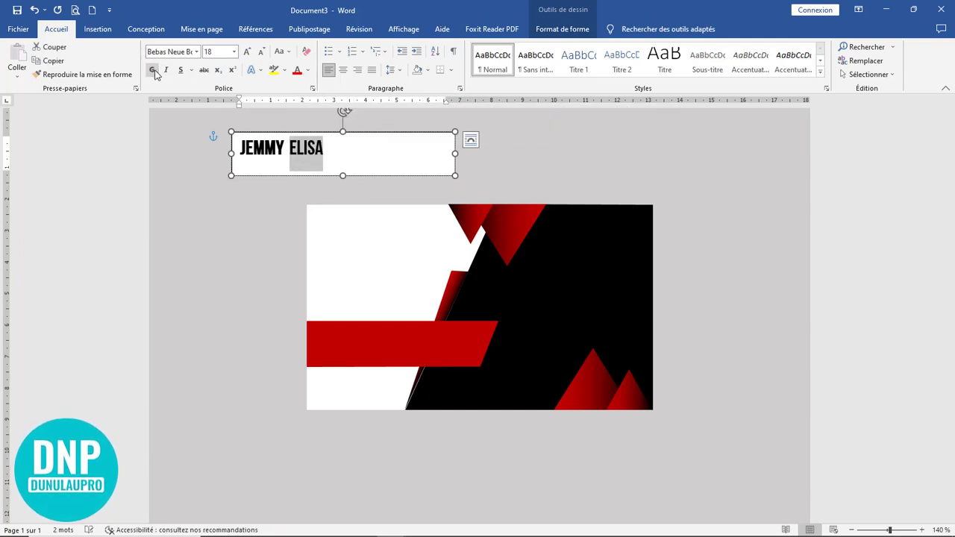
left_click(155, 72)
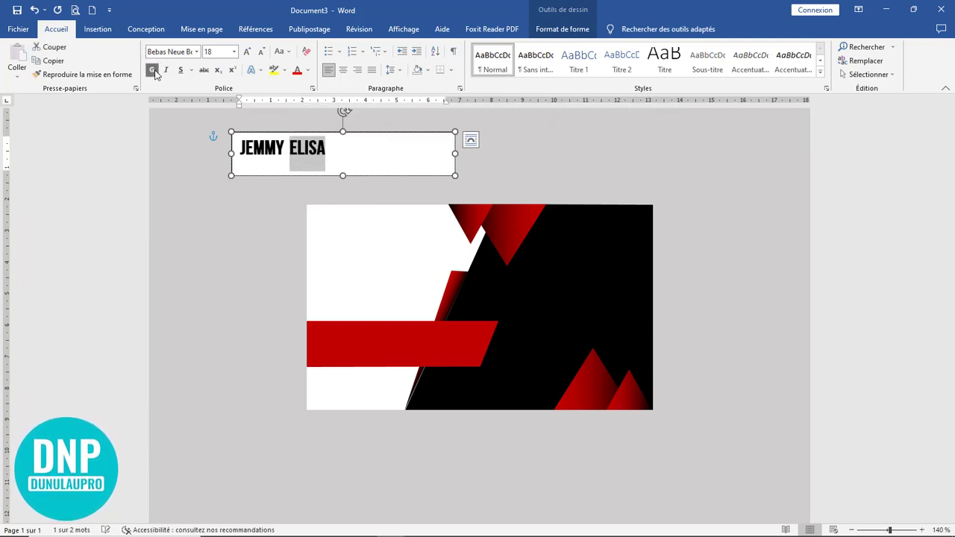
left_click(296, 75)
Step: Insert spaces between the letters of the first name and surname
left_click(341, 155)
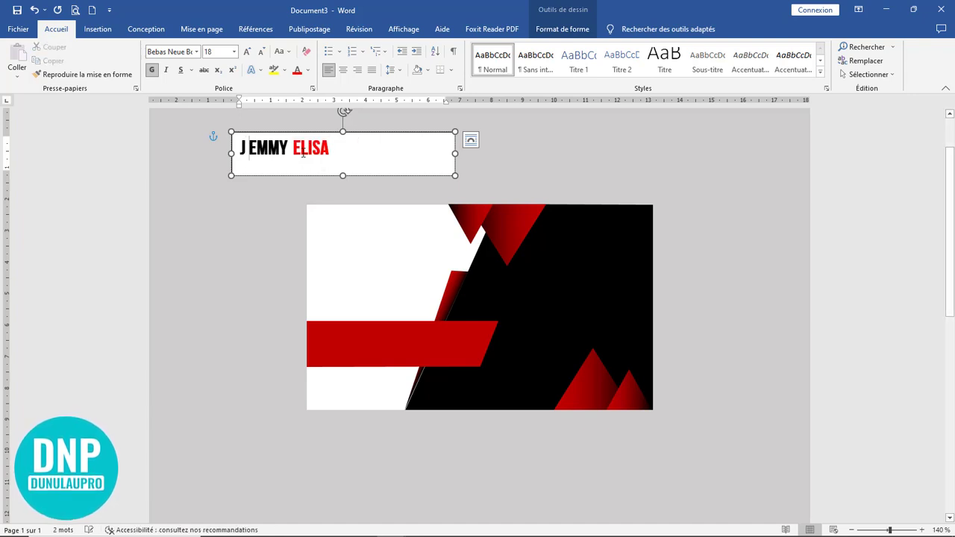
key("Right")
key("Right")
key("Right")
key("Right")
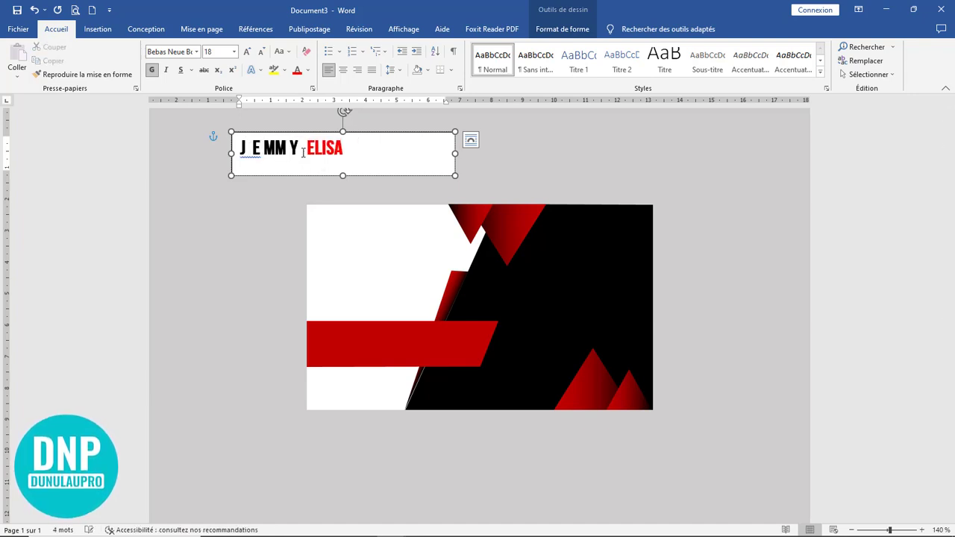
key("Right")
key("Left")
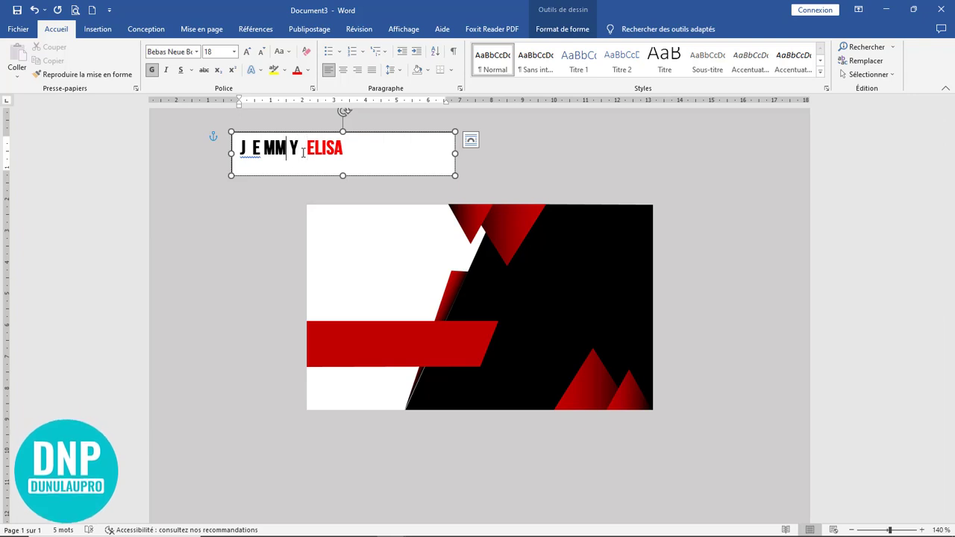
key("Left")
key("Right")
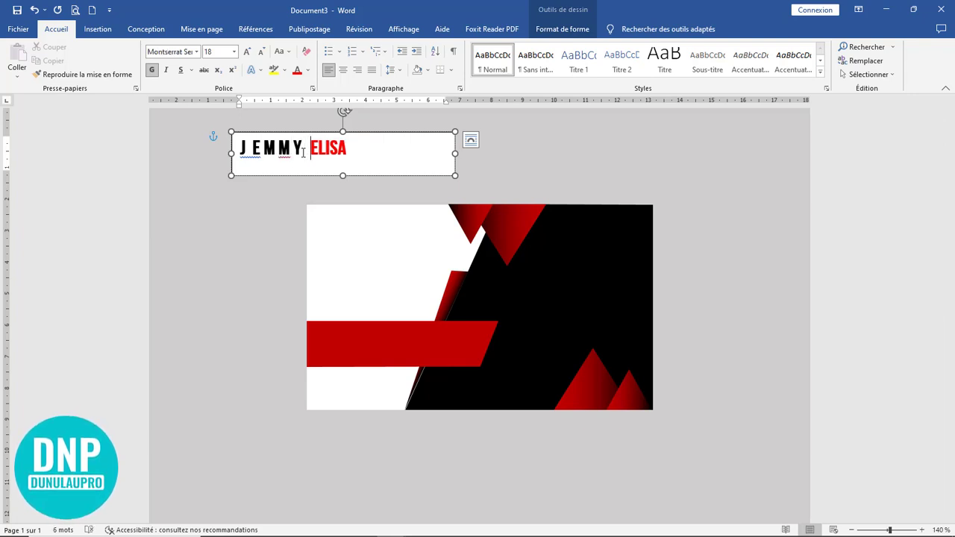
key("Right")
key("Right")
key("Right")
key("space")
key("Right")
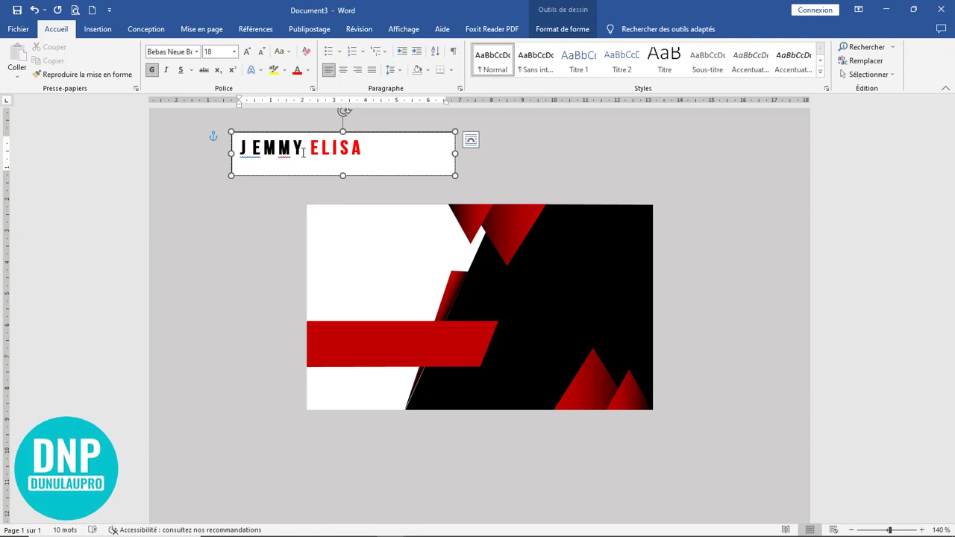
Step: Shrink the name text box to about 0,95 by 5,15 cm and remove its fill
left_click_drag(340, 176, 341, 161)
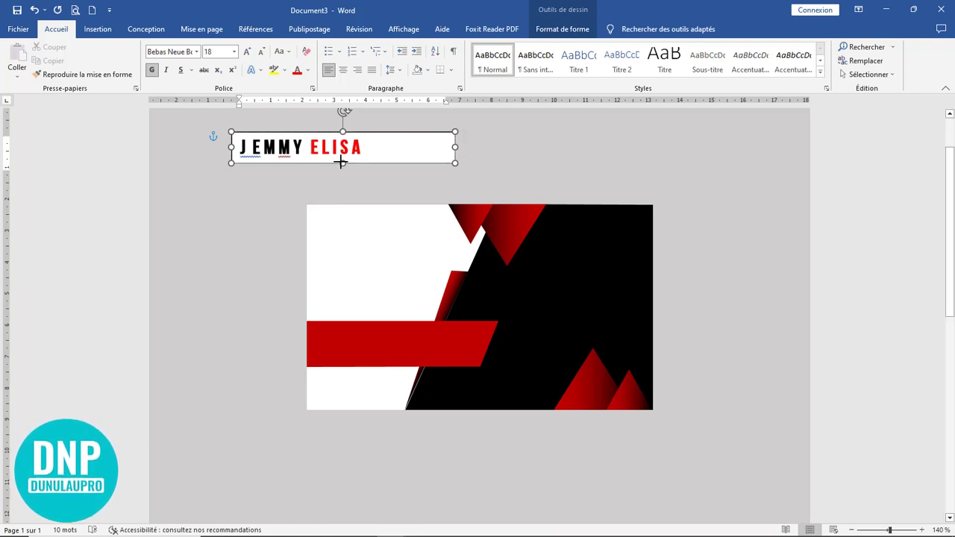
left_click_drag(455, 146, 394, 146)
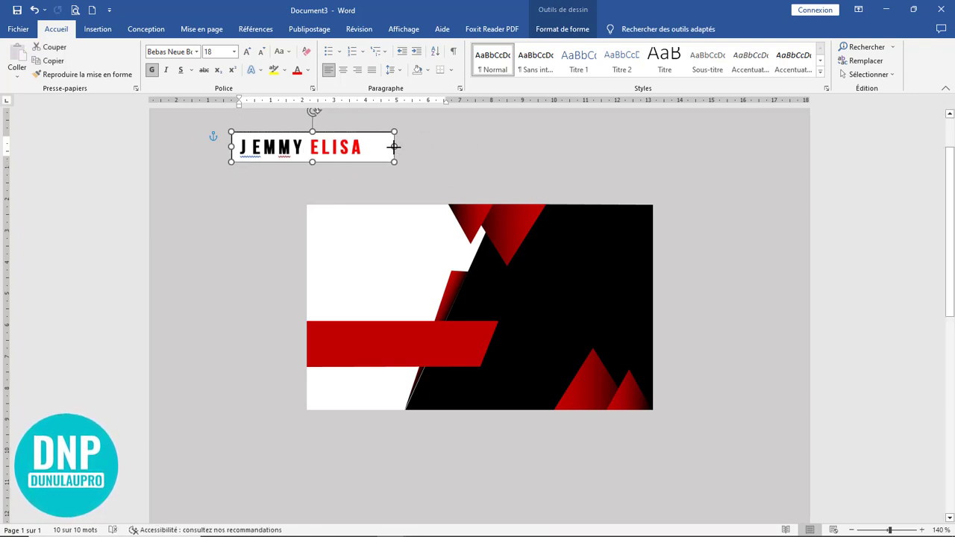
left_click(562, 28)
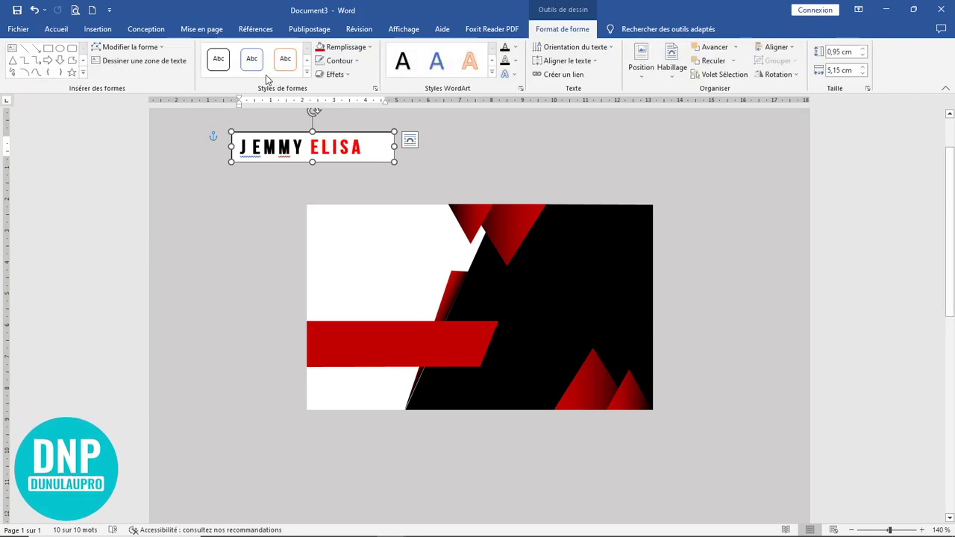
left_click(347, 47)
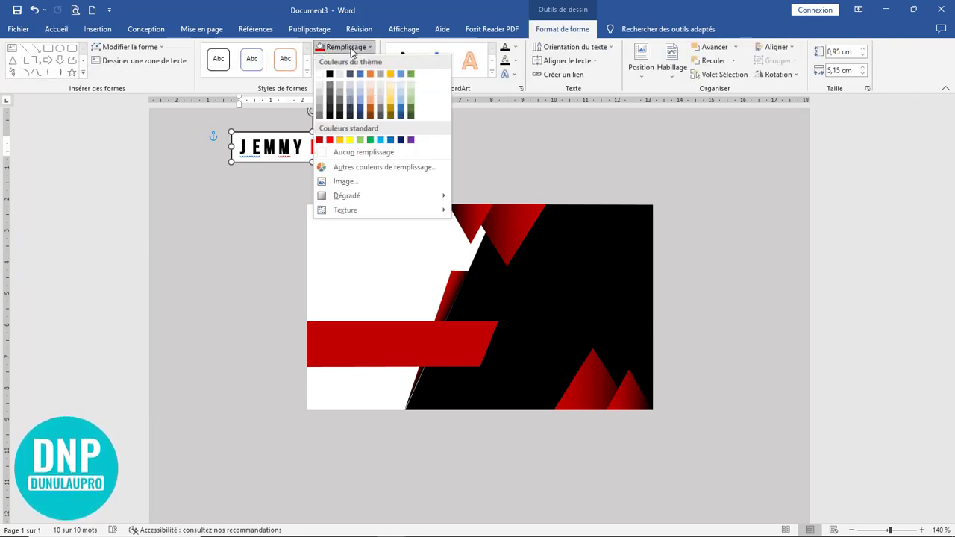
left_click(370, 153)
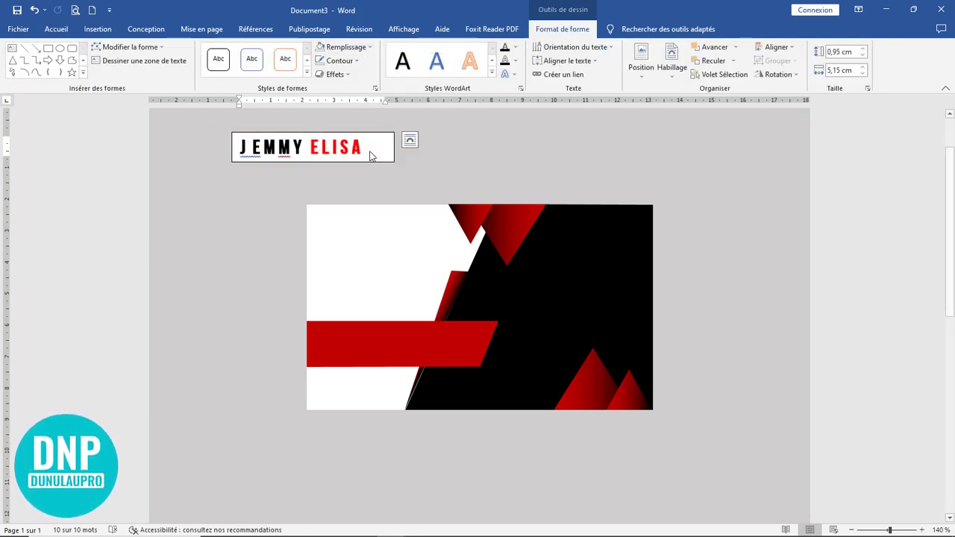
Step: Remove the text box's outline and move it onto the card's top-left area
left_click(339, 61)
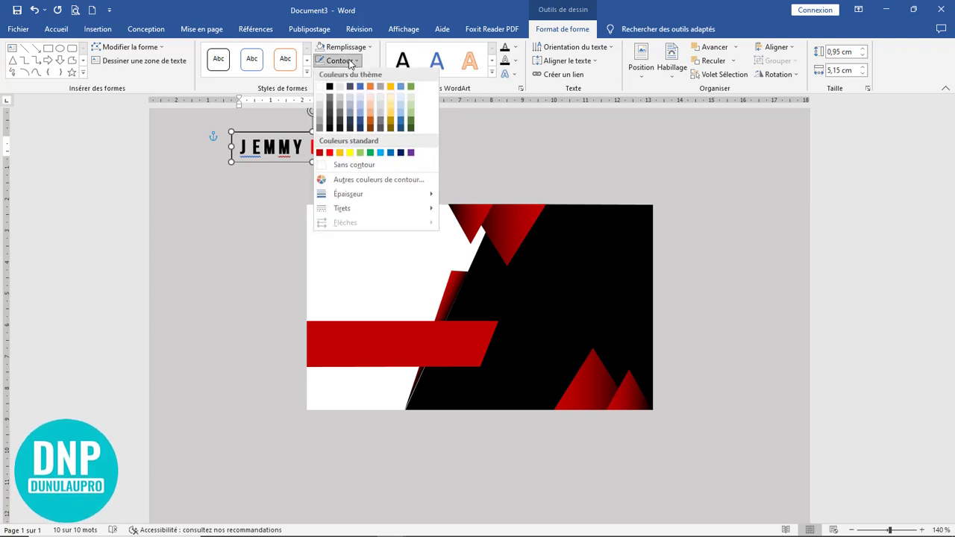
left_click(371, 169)
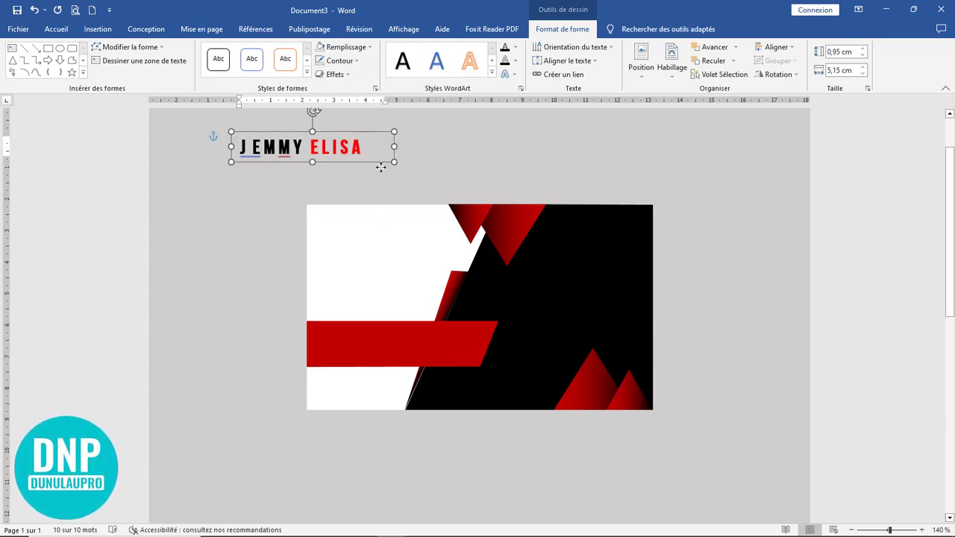
left_click_drag(360, 133, 432, 211)
Step: Ignore the spelling flags on the spaced-out name letters and deselect the text box
left_click(505, 171)
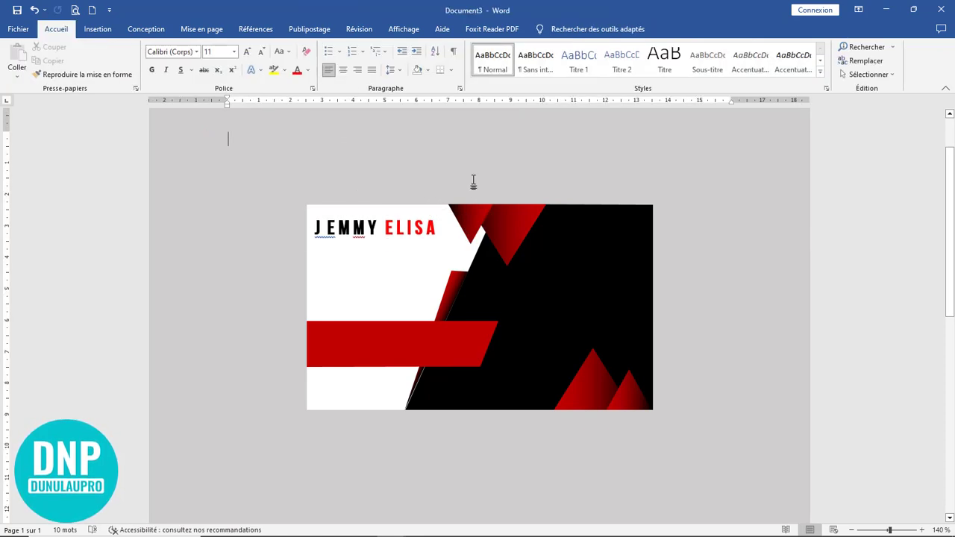
right_click(359, 235)
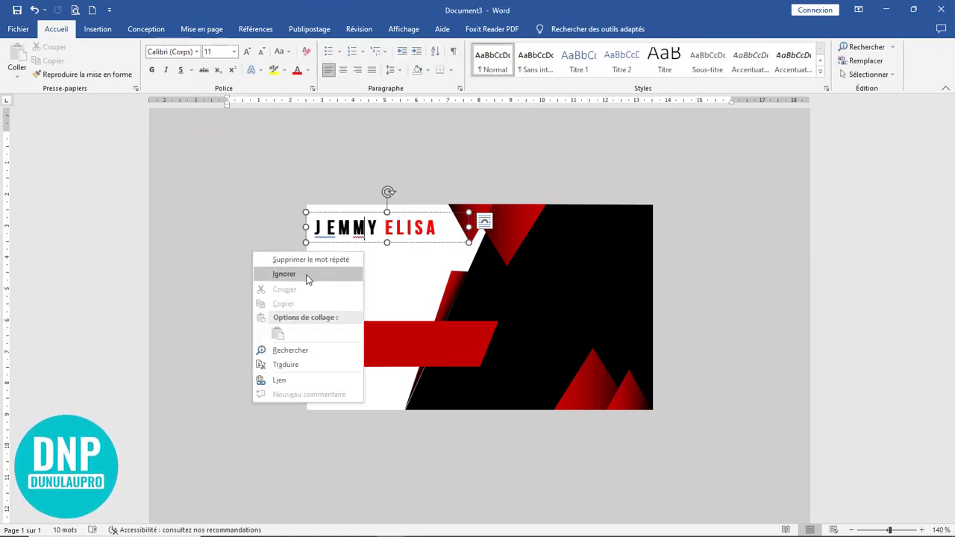
left_click(312, 278)
right_click(327, 236)
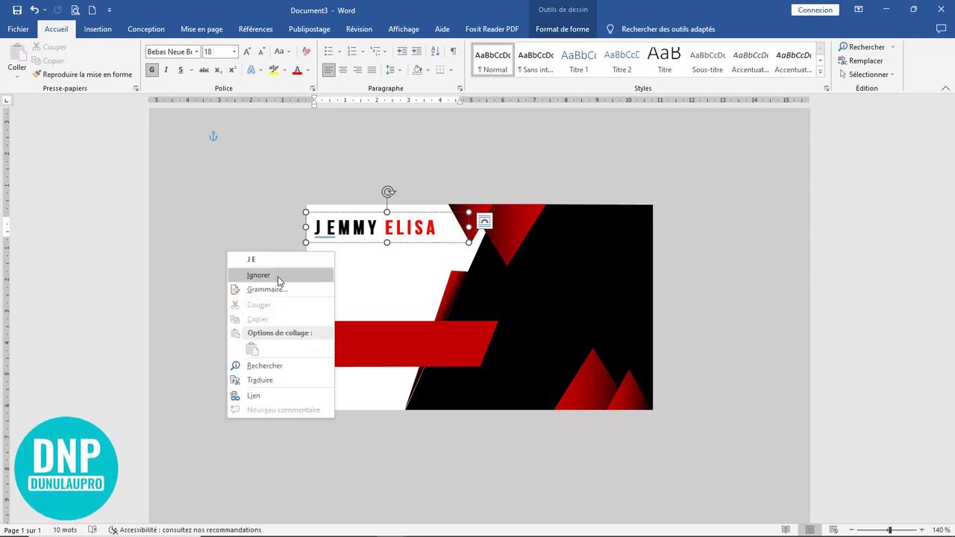
left_click(277, 276)
right_click(267, 252)
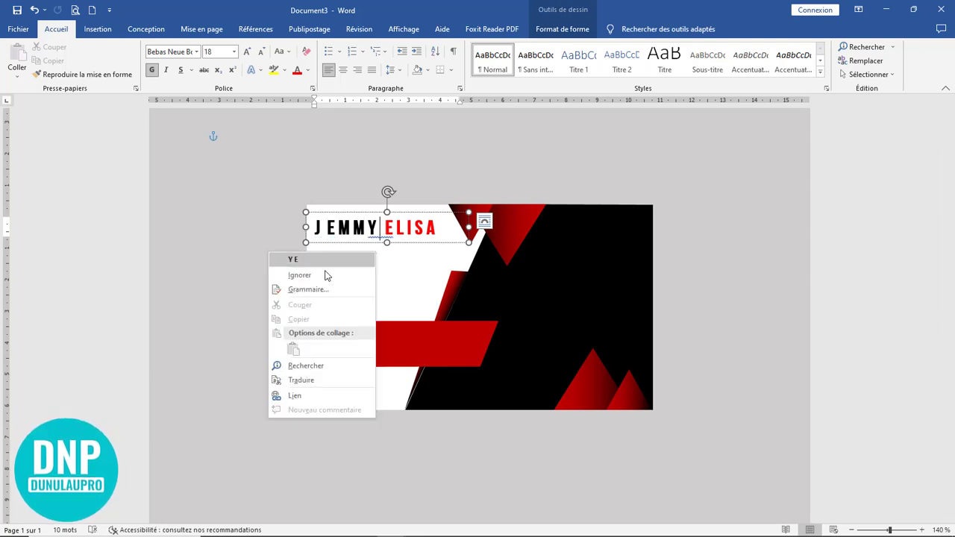
key("Escape")
left_click(490, 171)
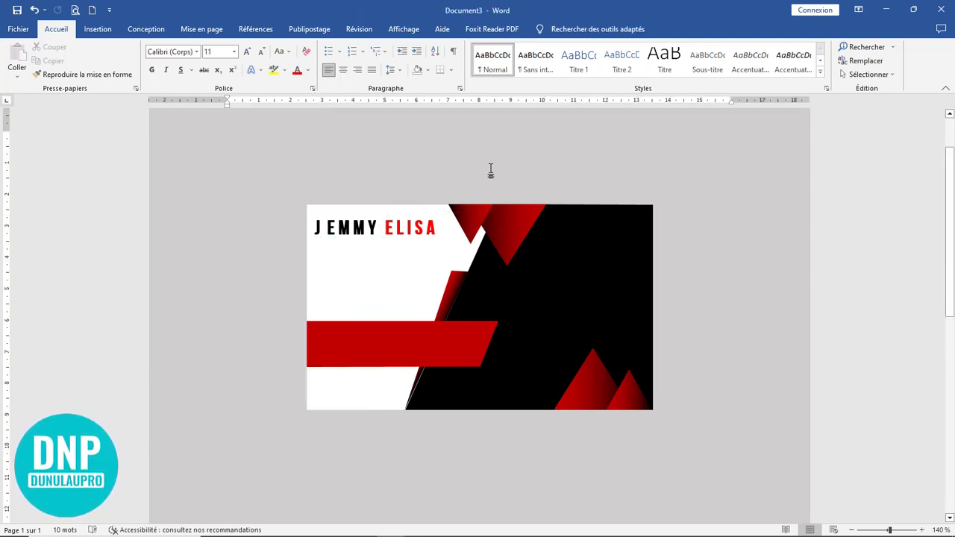
left_click(389, 228)
Step: Duplicate the name box as 'GRAPHIC DESIGNER' and make it non-bold at size 11
left_click_drag(393, 217, 314, 248)
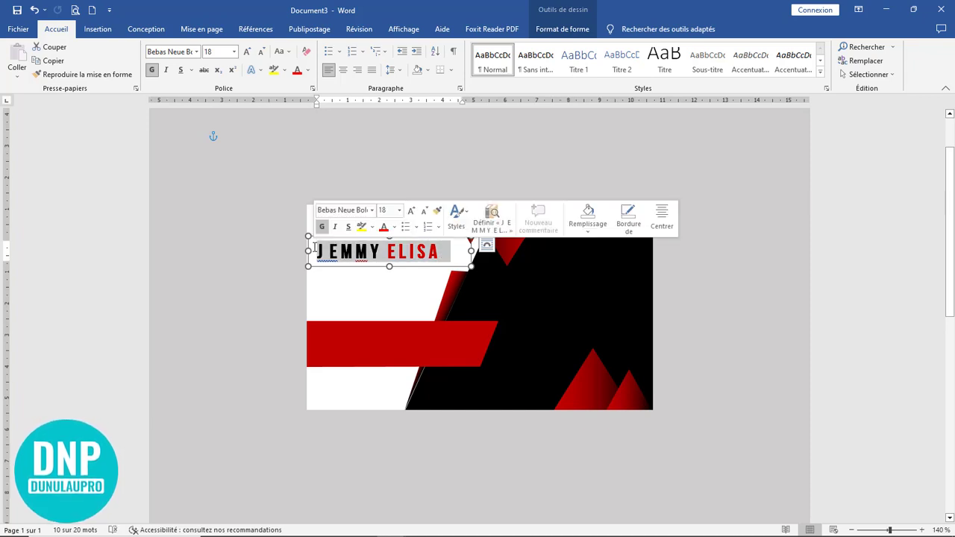
type("GRA")
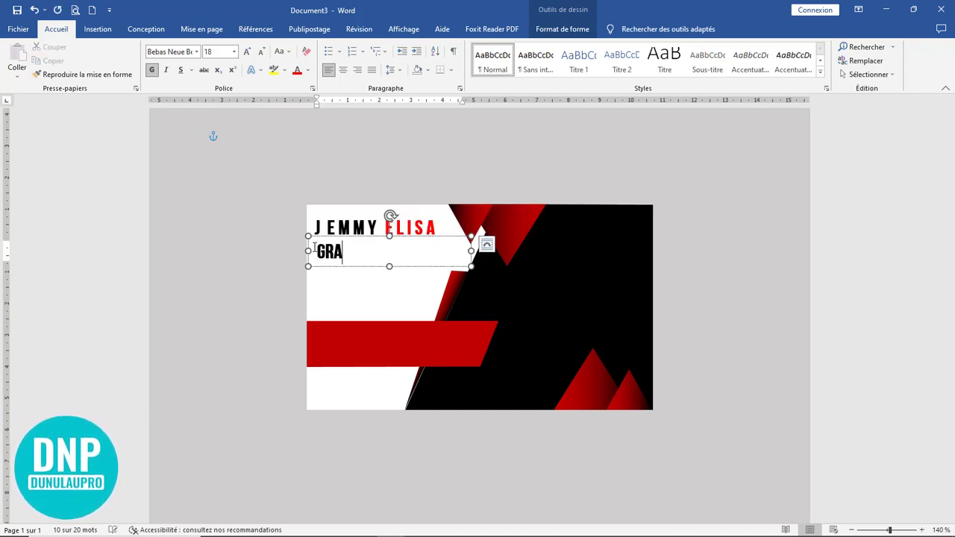
type("PHIC DESIGN")
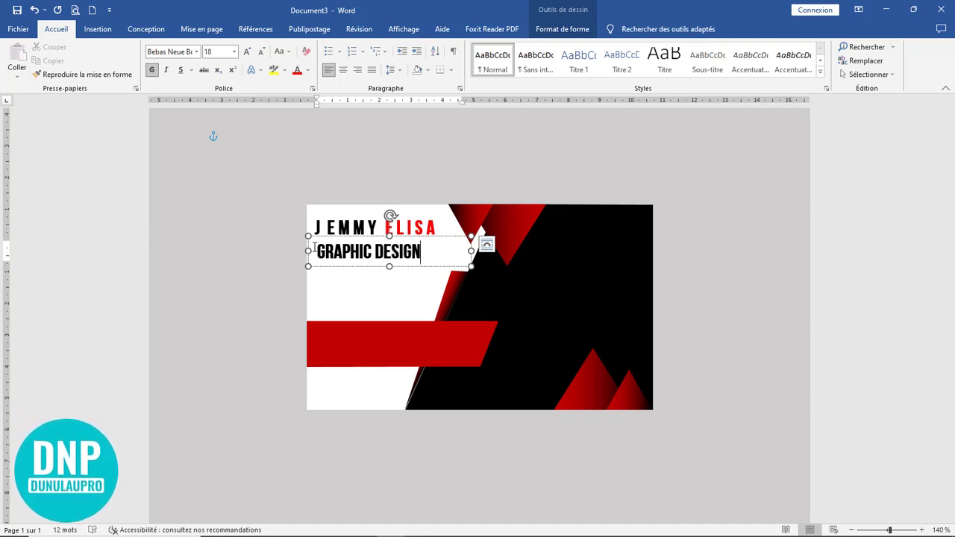
type("ER")
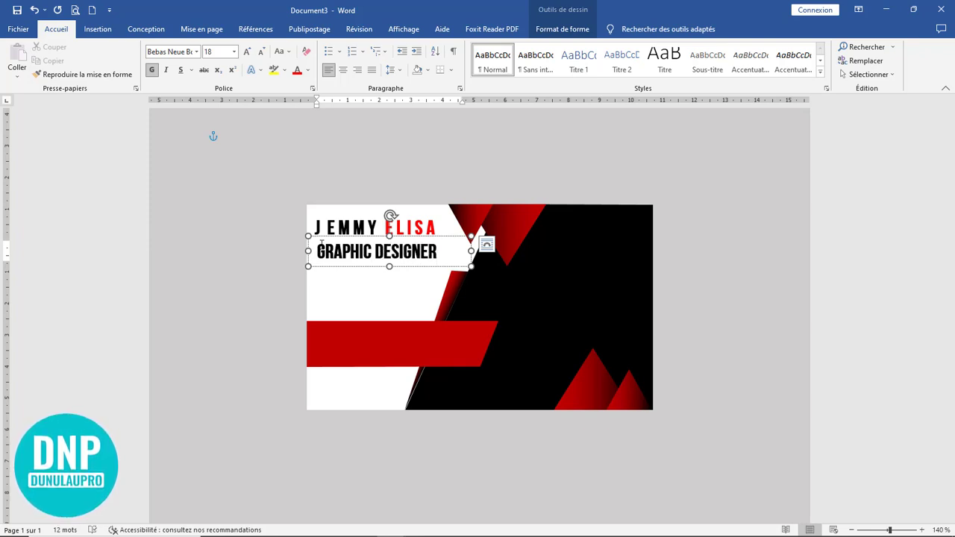
left_click_drag(445, 254, 315, 252)
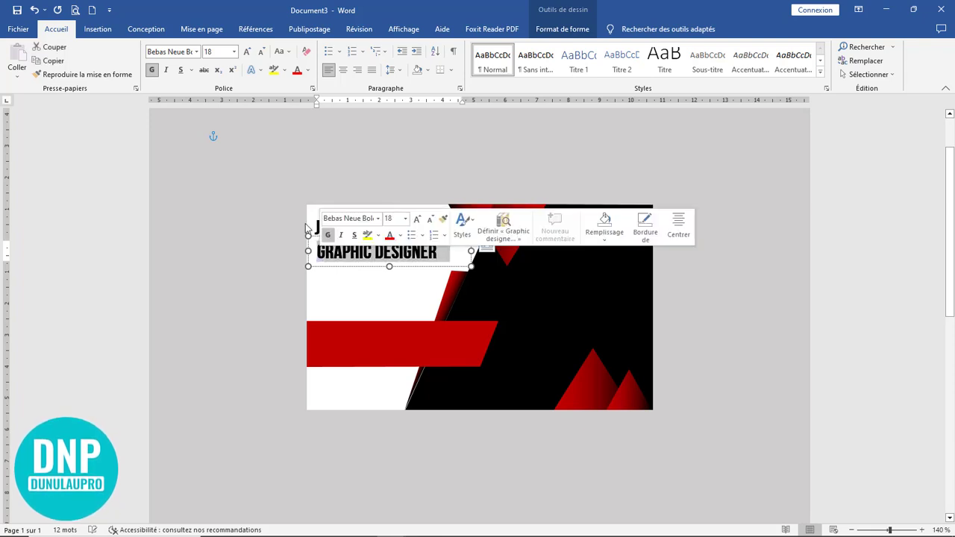
left_click(262, 53)
left_click(262, 53)
left_click(262, 53)
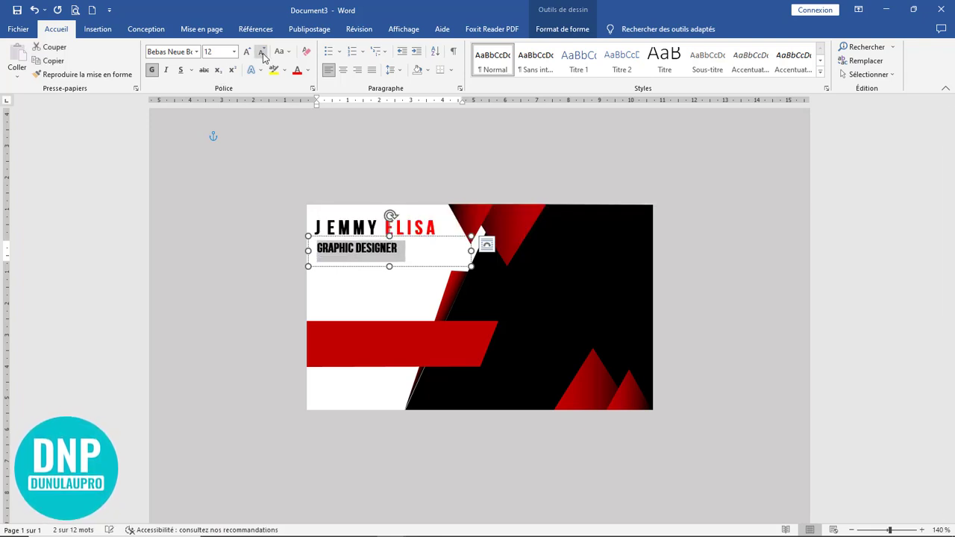
left_click(151, 69)
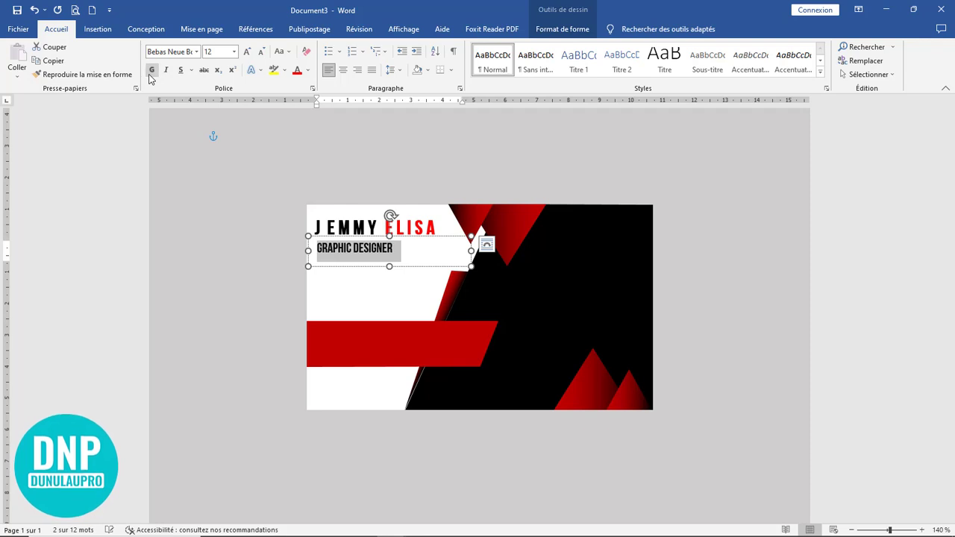
left_click(261, 52)
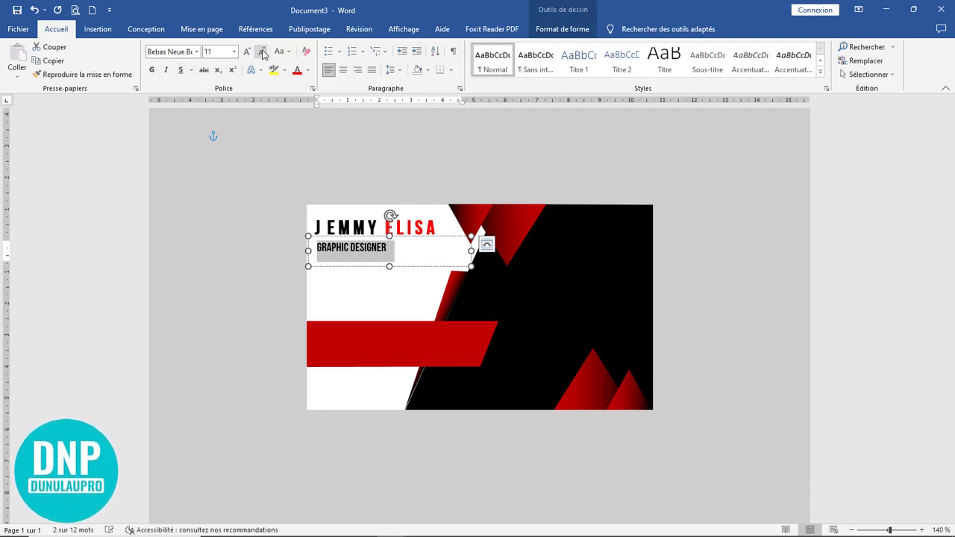
mouse_move(469, 251)
left_mouse_down()
mouse_move(396, 247)
mouse_move(460, 250)
left_mouse_up()
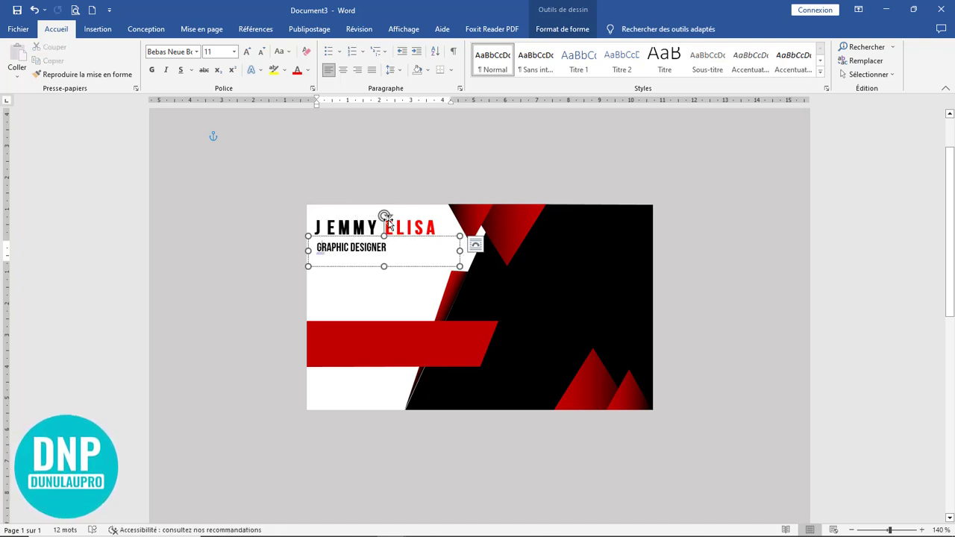
key("space")
key("Right")
key("space")
key("Right")
key("space")
key("Right")
key("space")
key("Right")
key("space")
key("Right")
key("space")
key("Right")
key("space")
key("Right")
key("Right")
key("space")
key("Right")
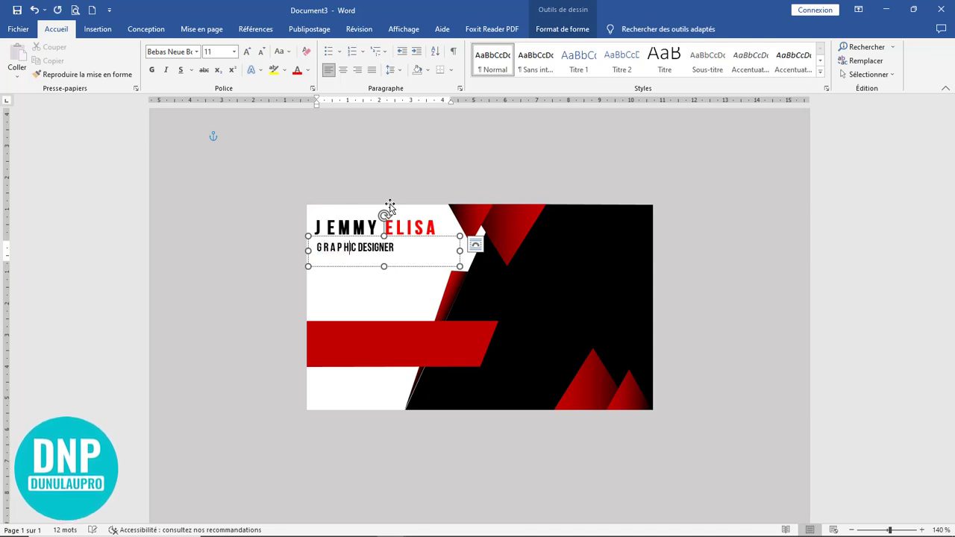
key("space")
key("Right")
key("space")
key("Right")
key("space")
key("Right")
key("space")
key("Right")
key("space")
key("Right")
key("space")
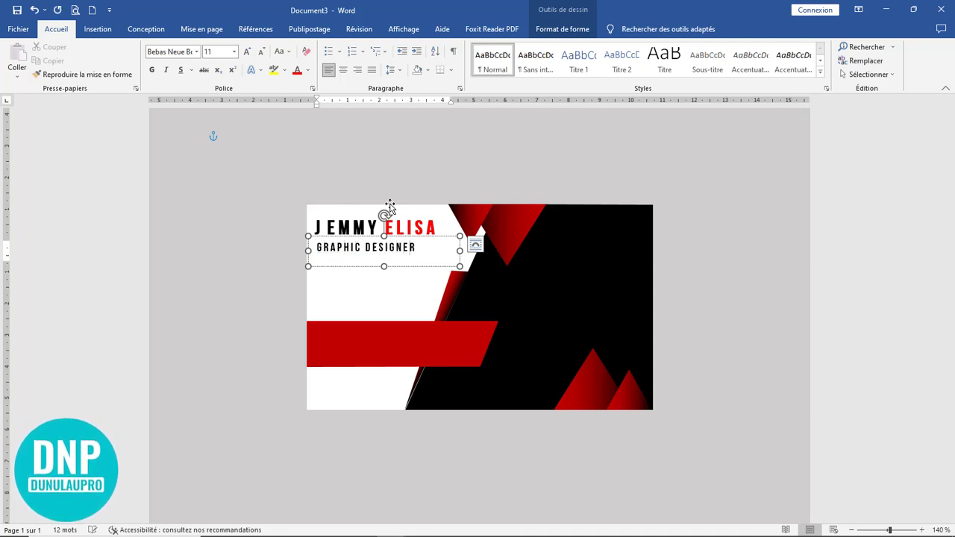
left_click_drag(383, 266, 382, 261)
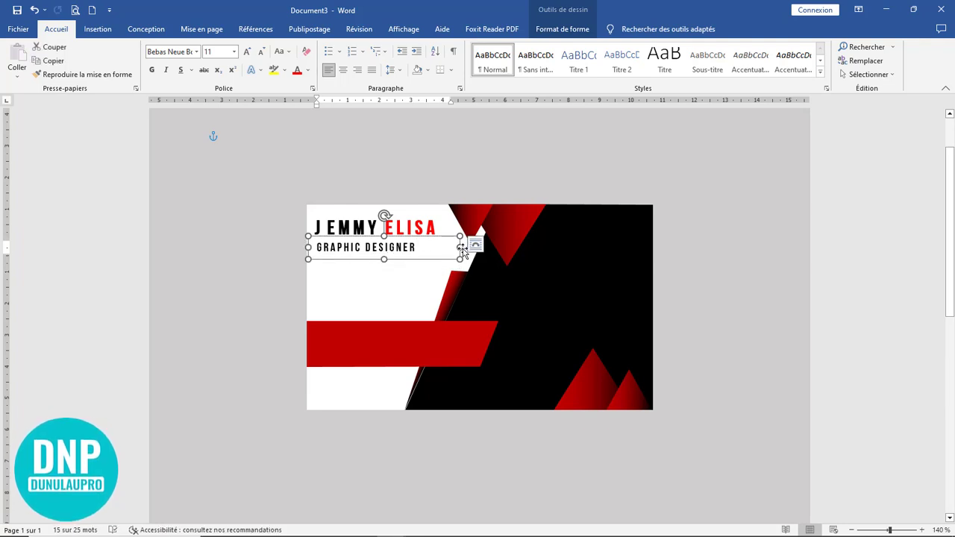
left_click_drag(460, 248, 418, 235)
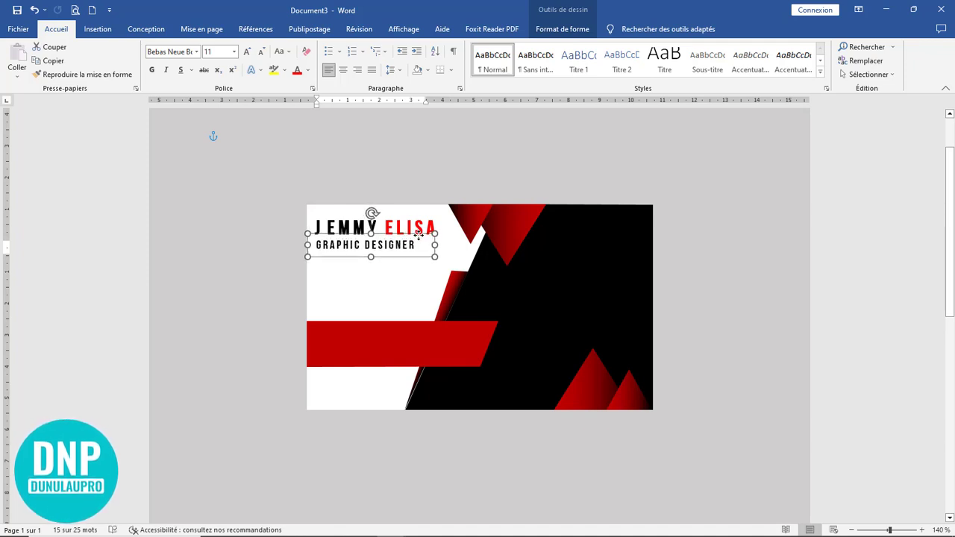
left_click(487, 247)
left_click(576, 172)
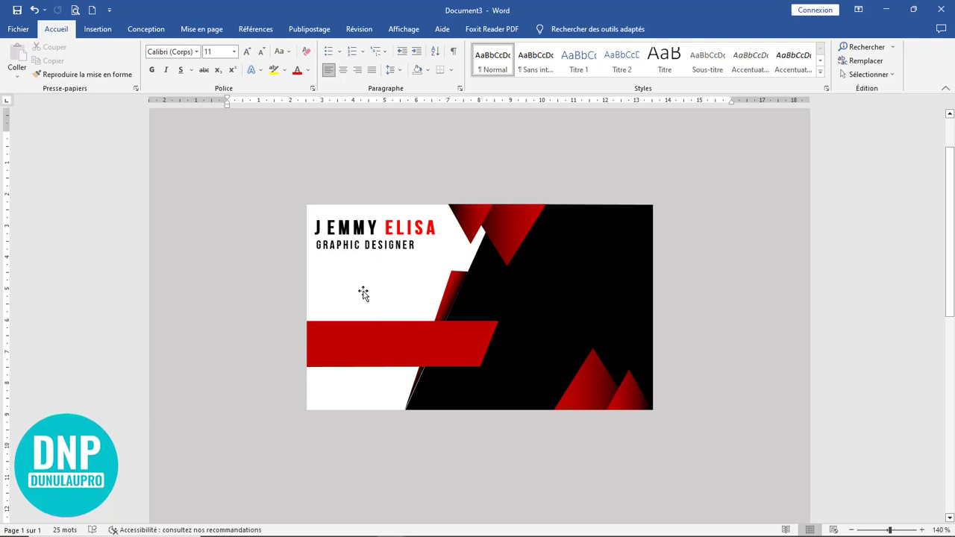
Step: Move the phone icon onto the card below the subtitle
scroll(674, 298, "down", 1)
scroll(673, 298, "up", 5)
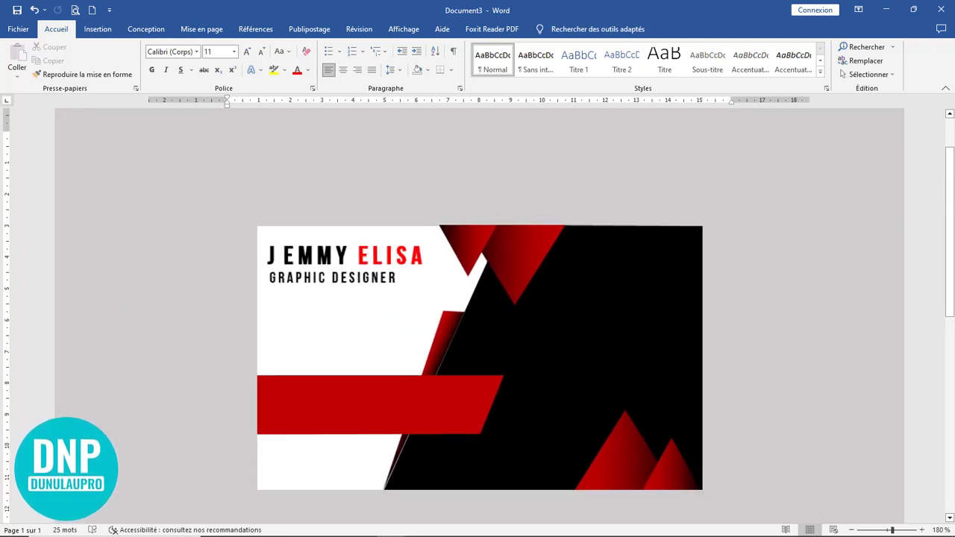
scroll(674, 301, "up", 1)
scroll(760, 296, "down", 2)
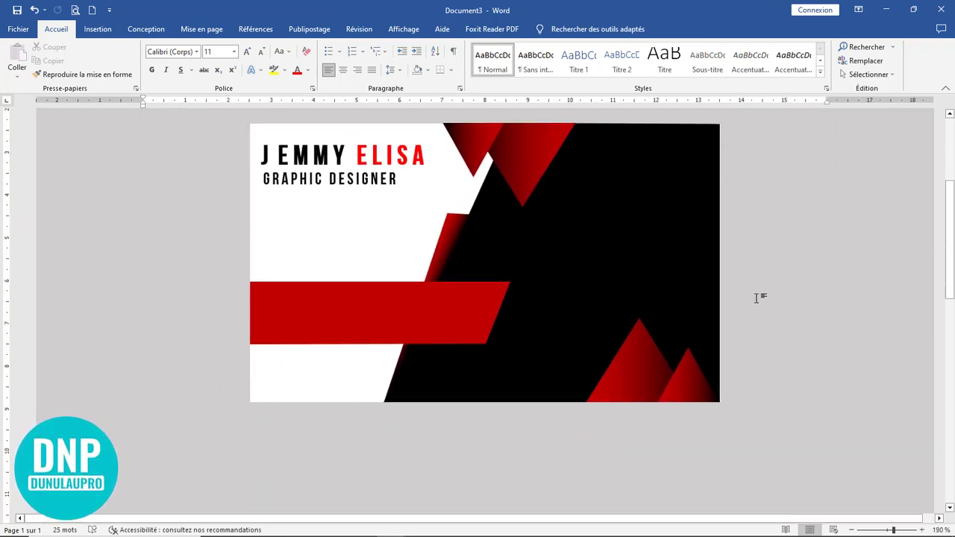
scroll(758, 298, "up", 1)
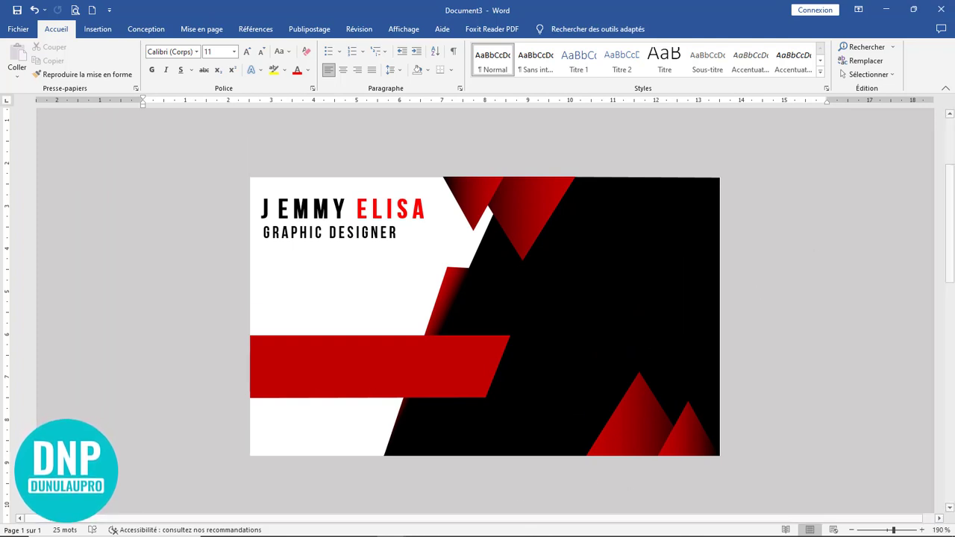
mouse_move(470, 529)
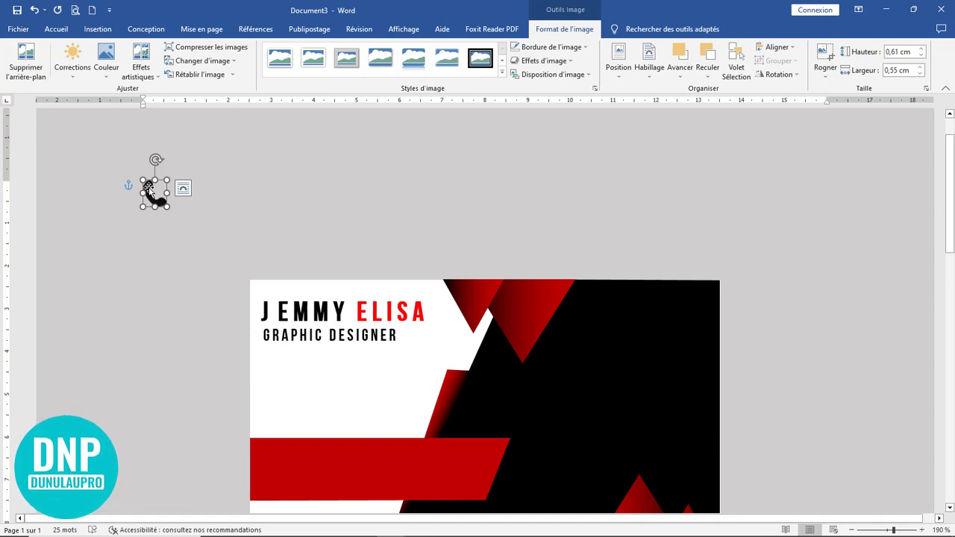
left_click_drag(149, 189, 270, 373)
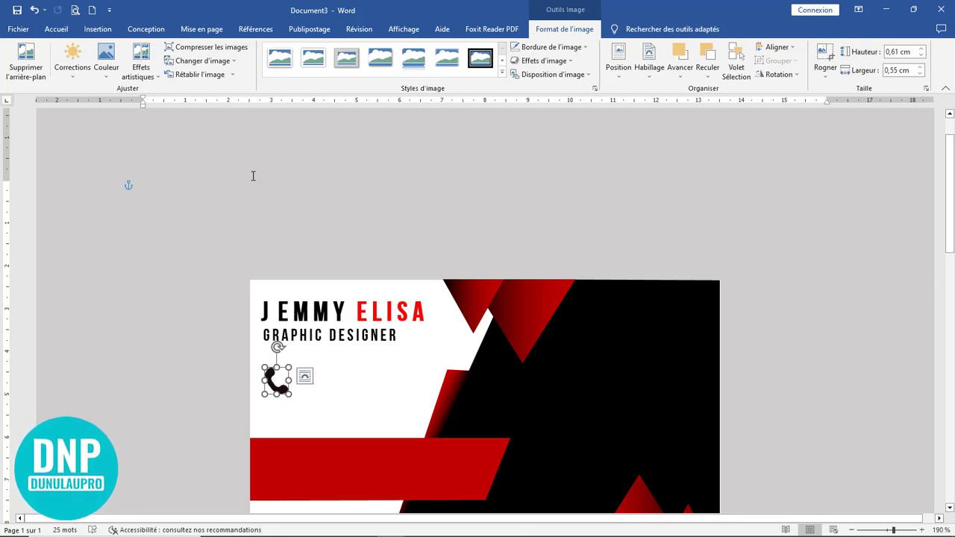
Step: Duplicate the GRAPHIC DESIGNER text box beside the phone icon
left_click(344, 335)
mouse_move(362, 350)
left_mouse_down()
mouse_move(371, 356)
mouse_move(371, 339)
left_mouse_up()
left_click(415, 371)
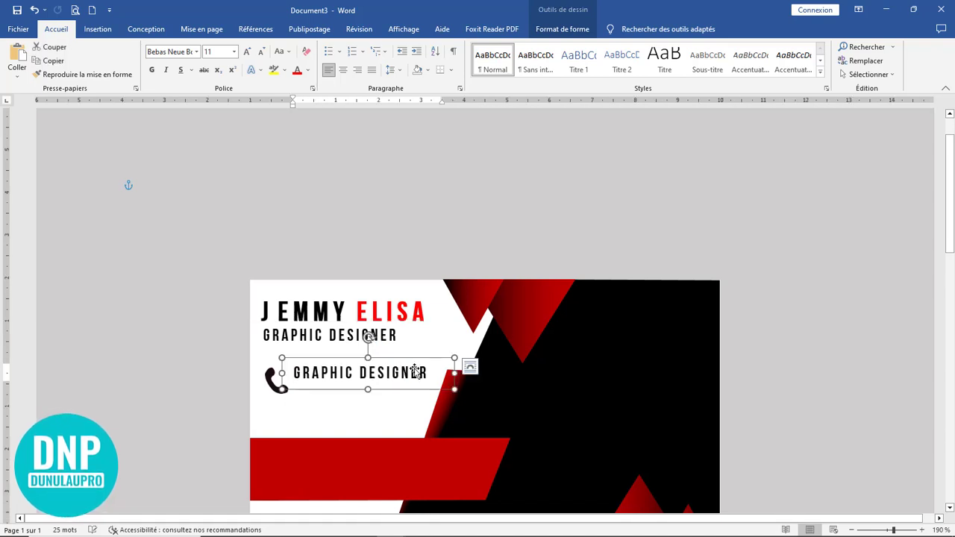
Step: Replace the copied text with the two phone numbers, one per line, enlarging the box
left_click_drag(431, 371, 291, 373)
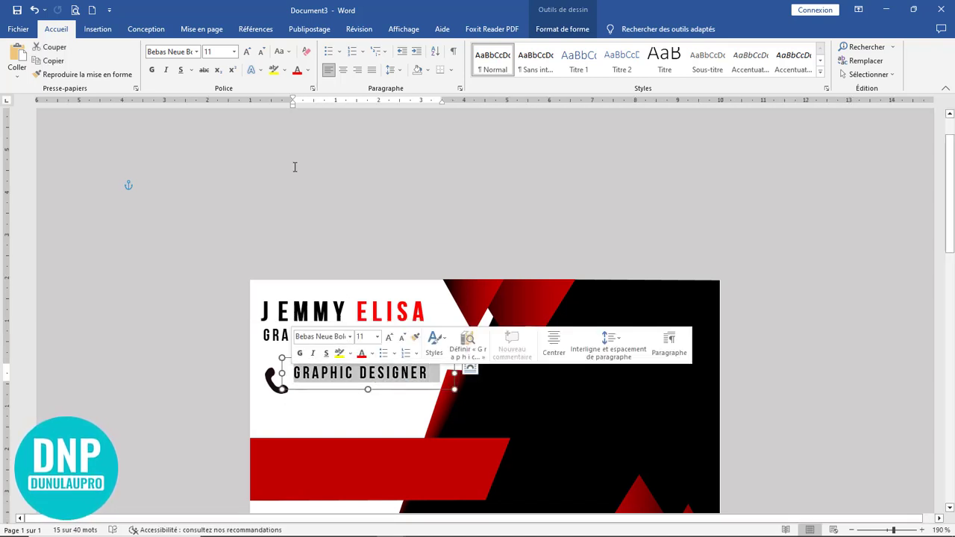
key("Delete")
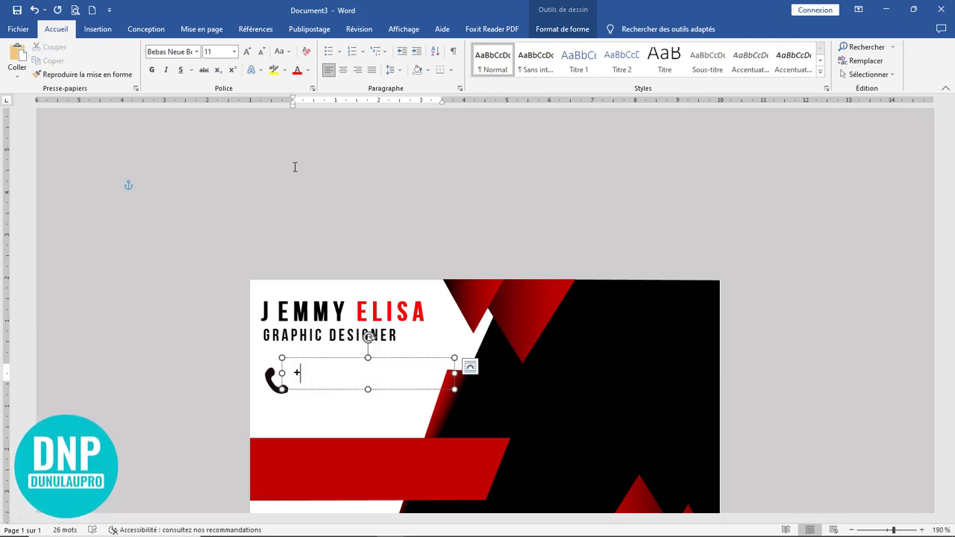
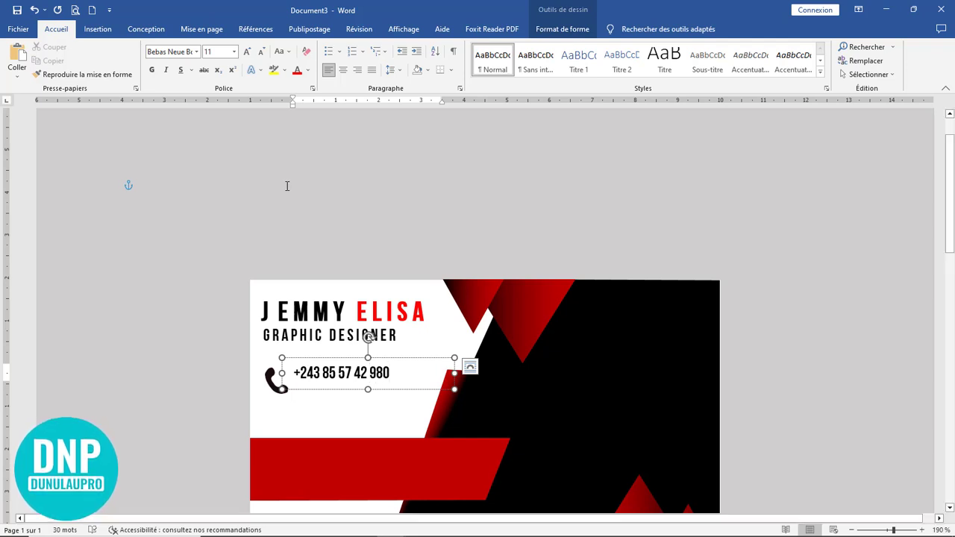
left_click_drag(368, 389, 367, 411)
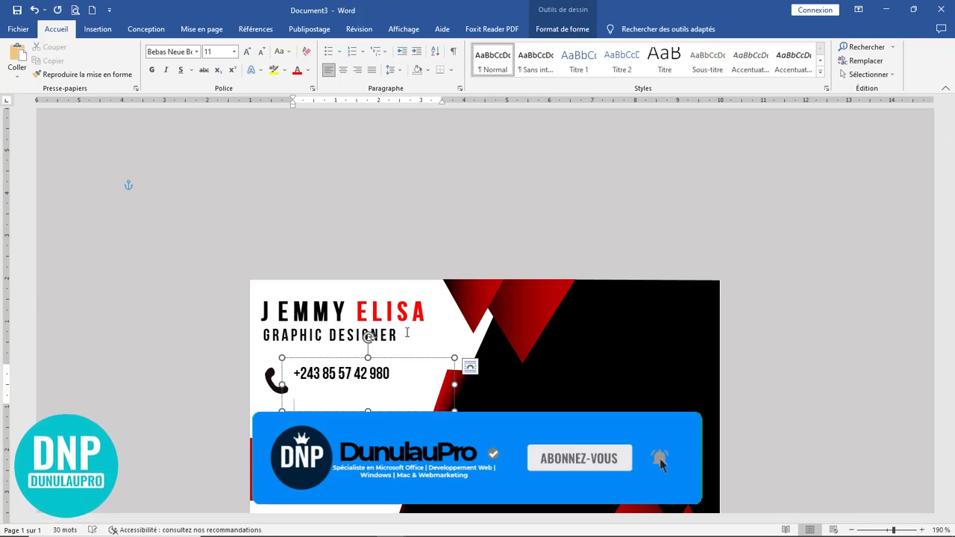
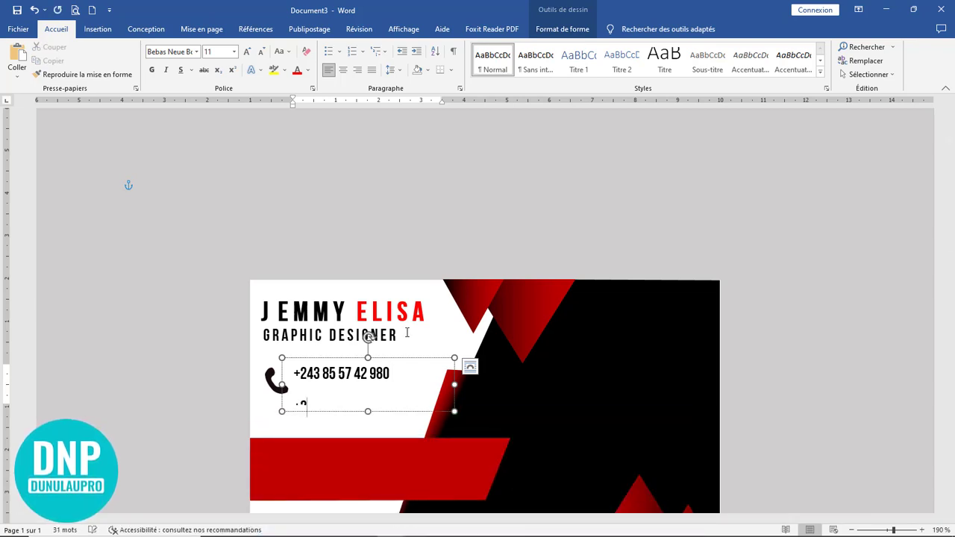
left_click(460, 228)
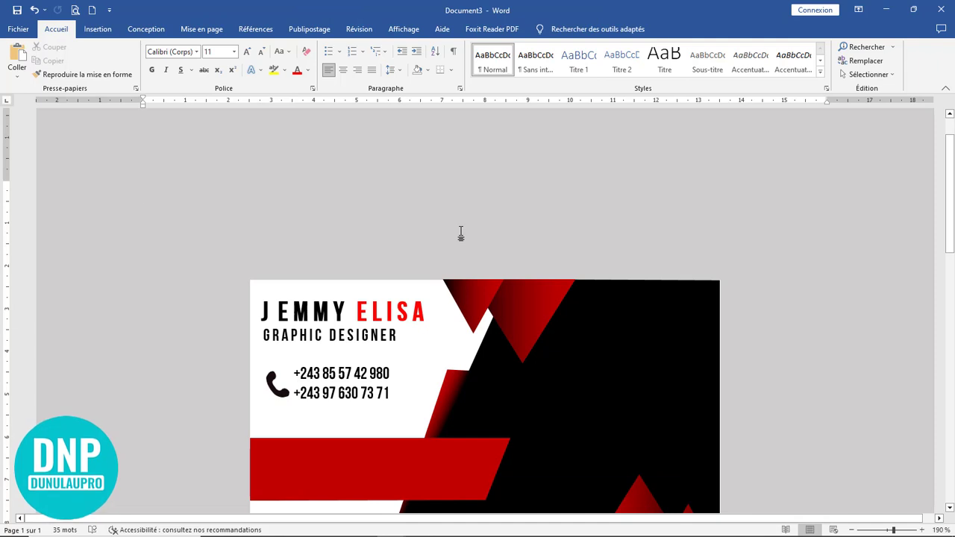
Step: Nudge the phone icon and phone-number box down together by four steps
left_click(329, 394)
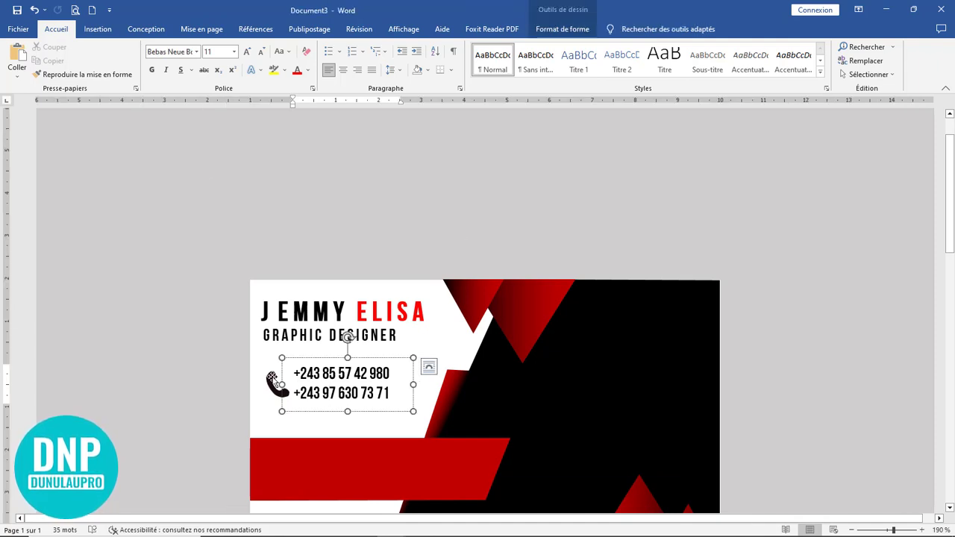
left_click(279, 382, "shift")
key("Down")
key("Down")
key("Down")
key("Down")
key("Down")
key("Down")
key("Down")
key("Down")
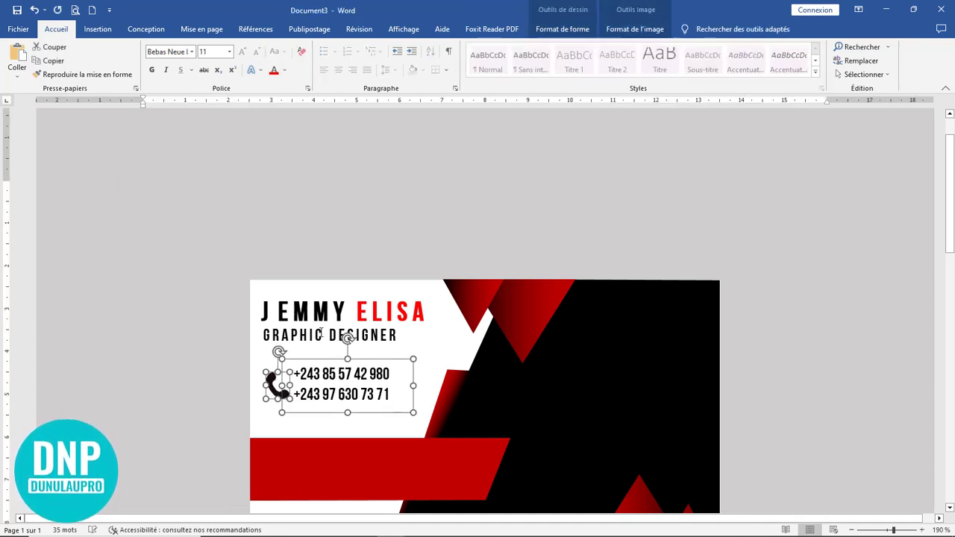
key("Down")
key("Down")
key("Down")
key("Down")
key("Down")
key("Down")
key("Down")
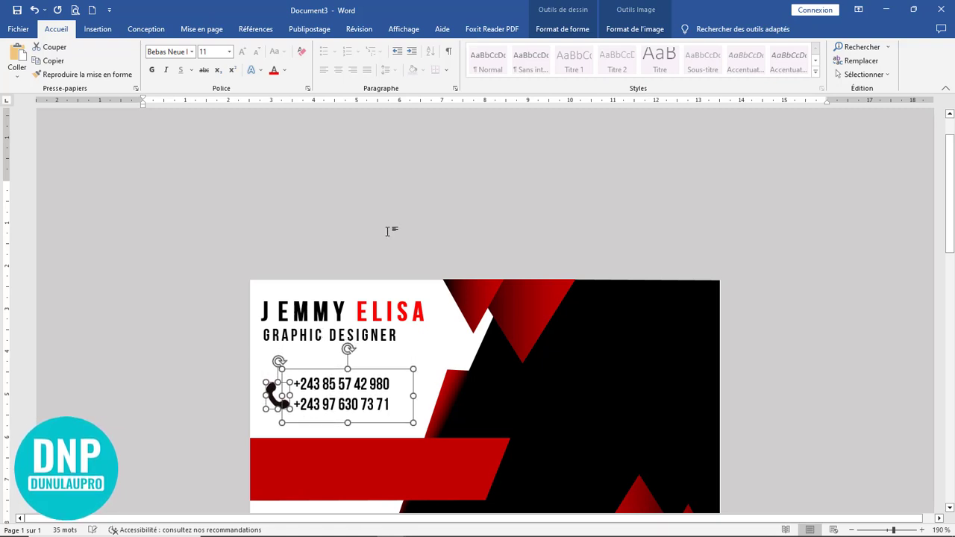
scroll(403, 235, "down", 5)
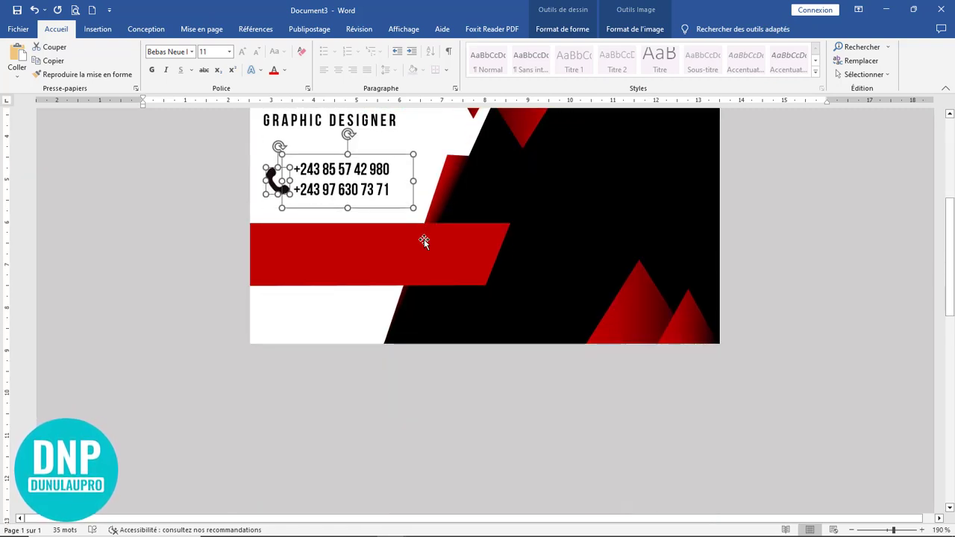
key("Down")
key("Down")
key("Down")
key("Down")
key("Down")
key("Down")
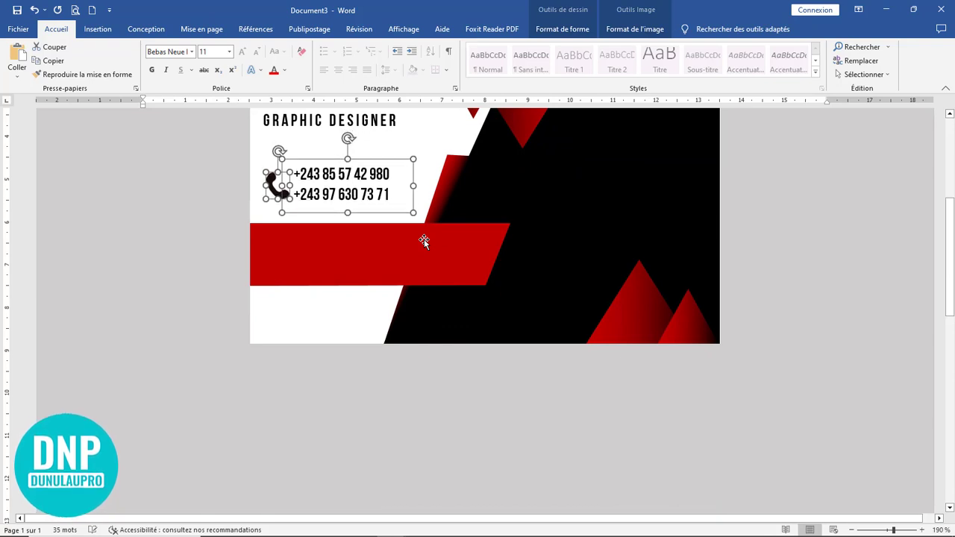
key("Down")
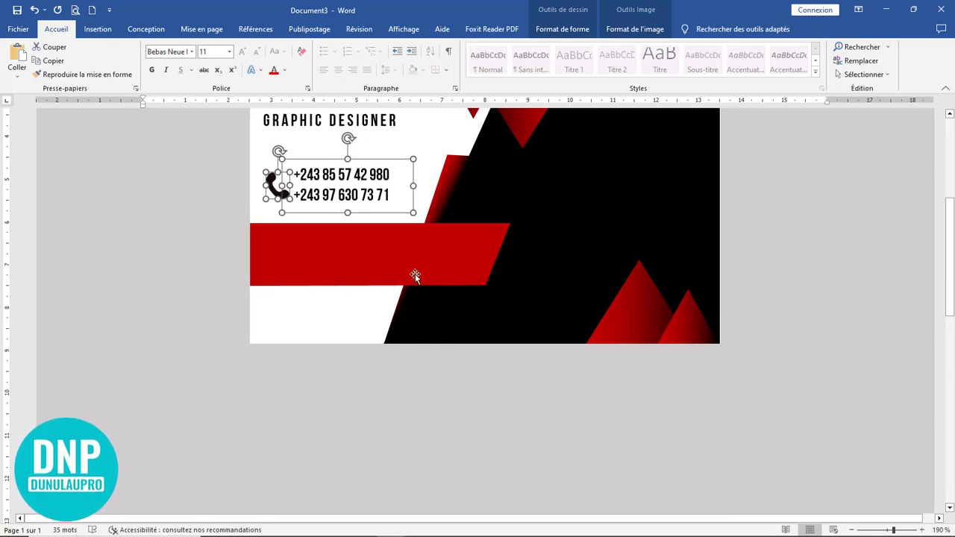
left_click(385, 211)
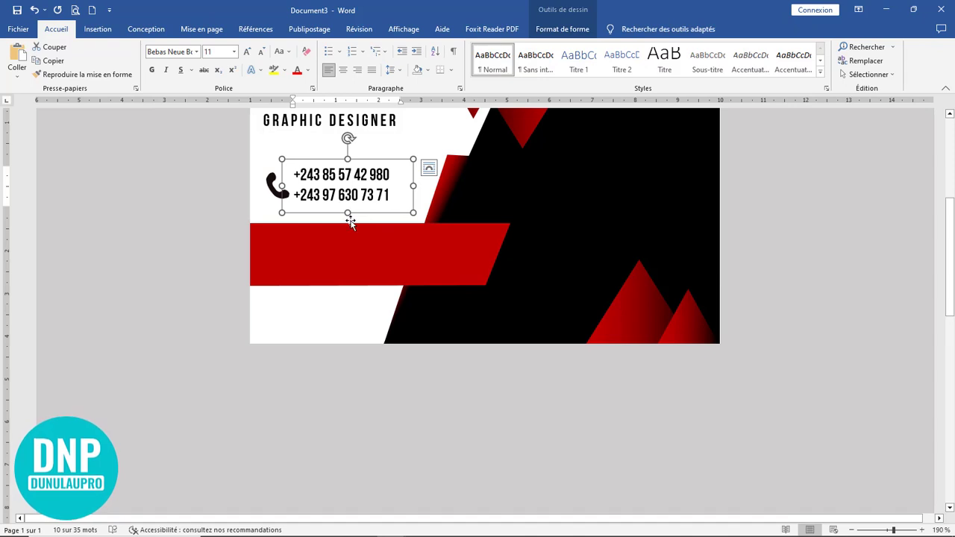
Step: Draw a new text box in the grey area below the card and place the caret in it
left_click(98, 29)
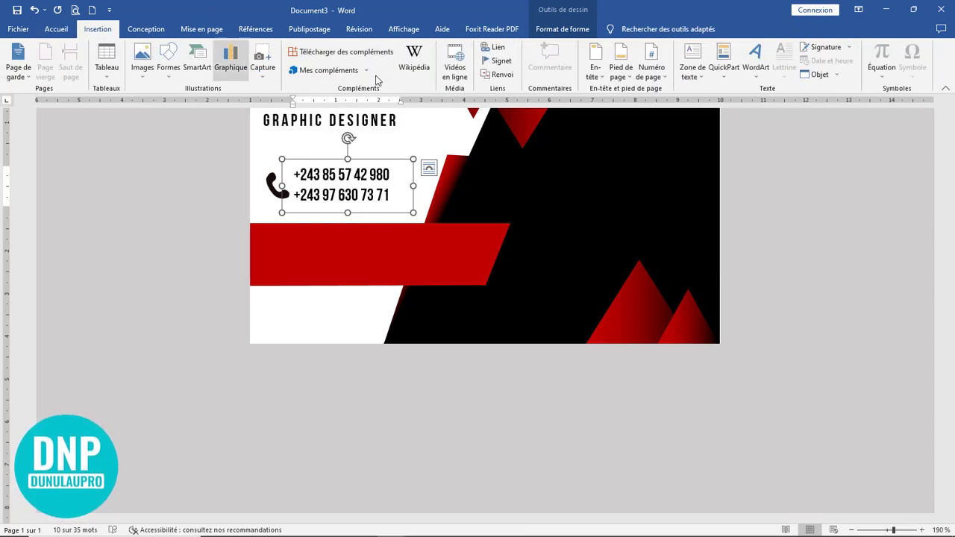
left_click(692, 69)
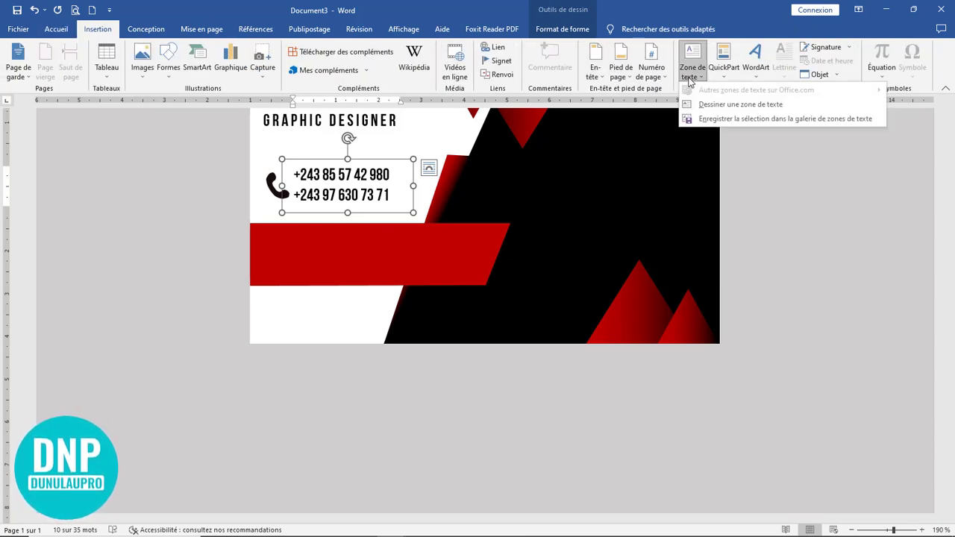
left_click(739, 104)
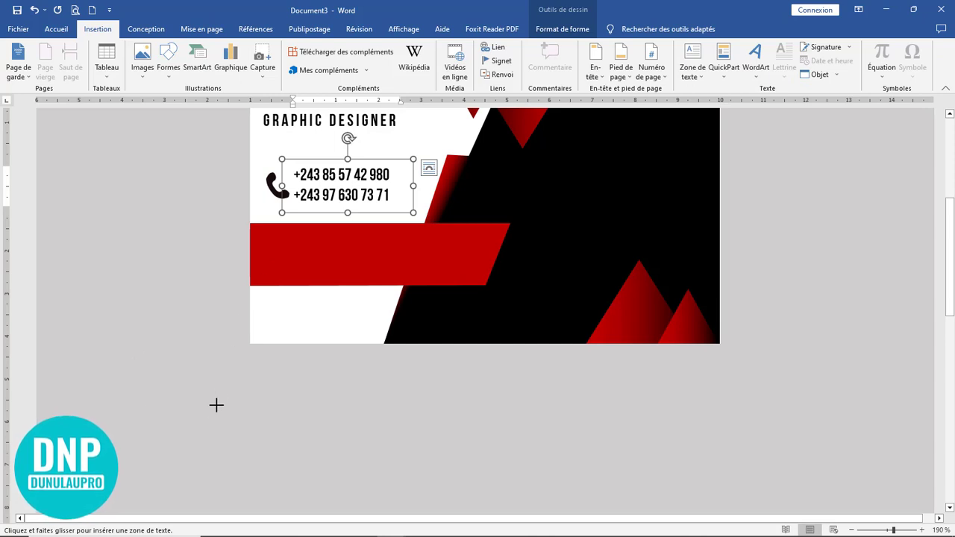
left_click_drag(217, 395, 456, 456)
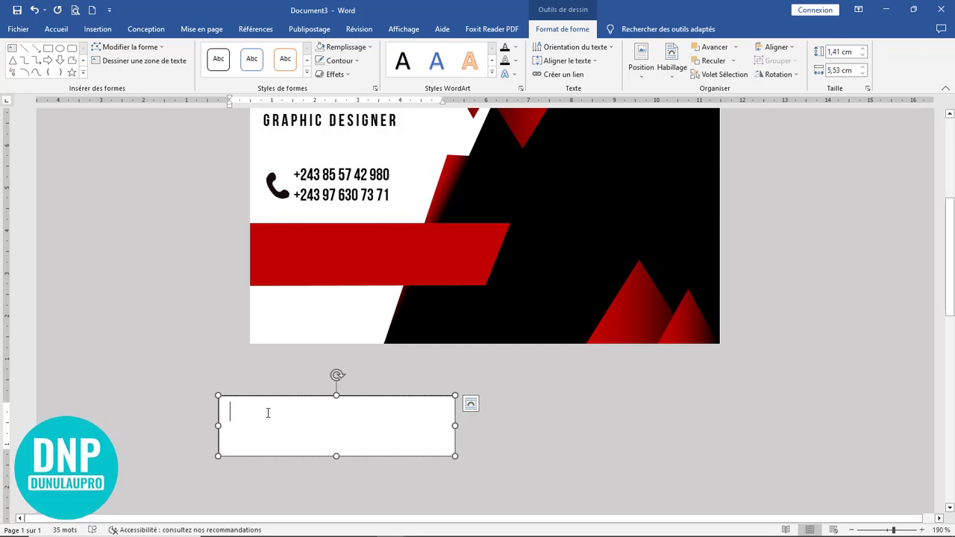
left_click(56, 29)
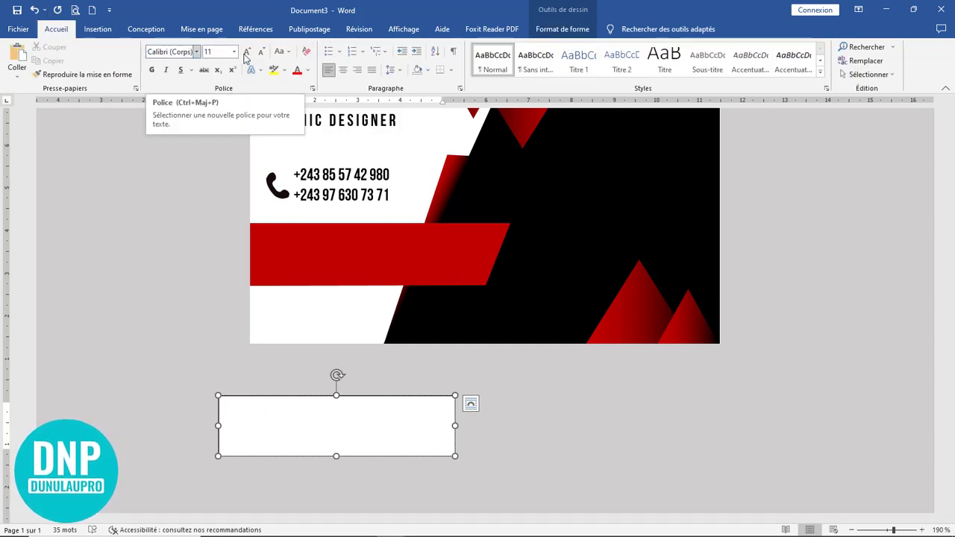
left_click(400, 73)
left_click(403, 74)
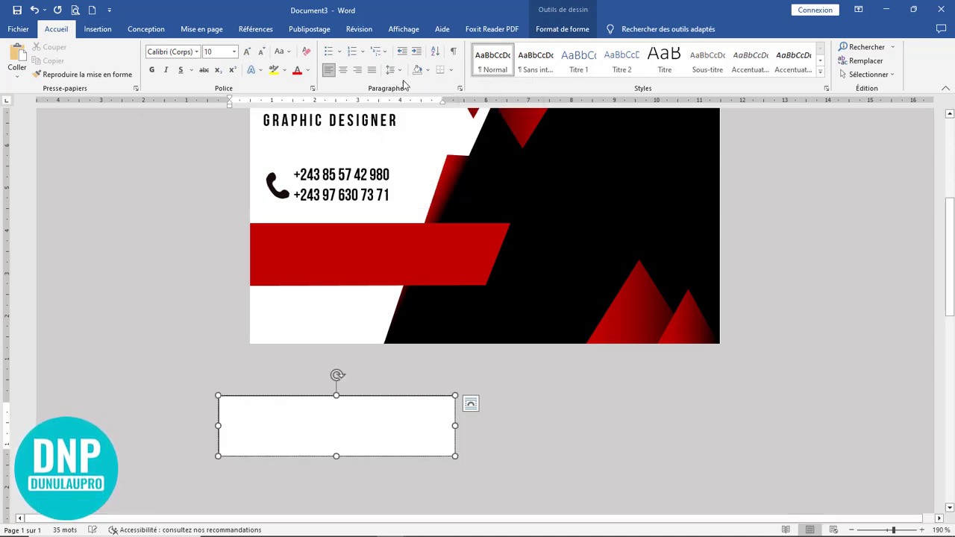
left_click(403, 75)
left_click(422, 199)
left_click(247, 415)
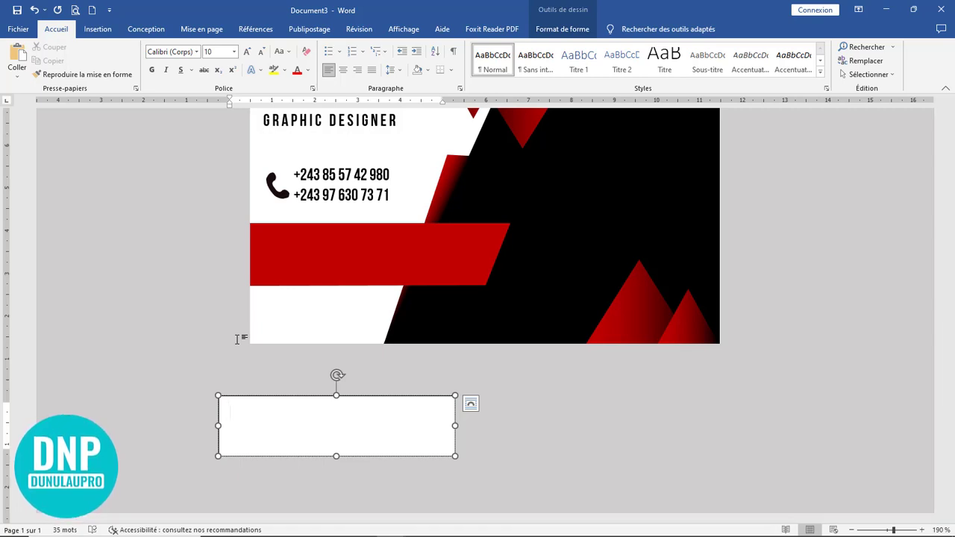
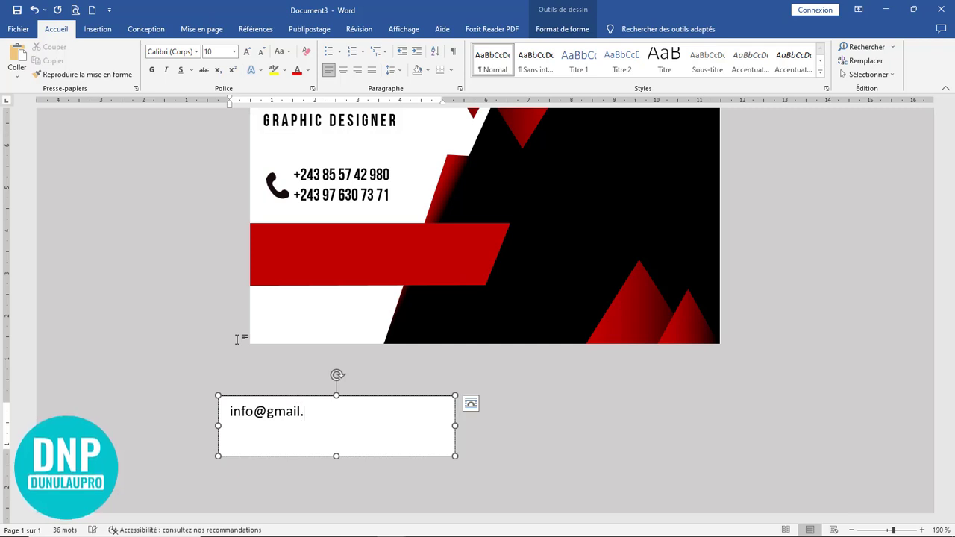
key("Return")
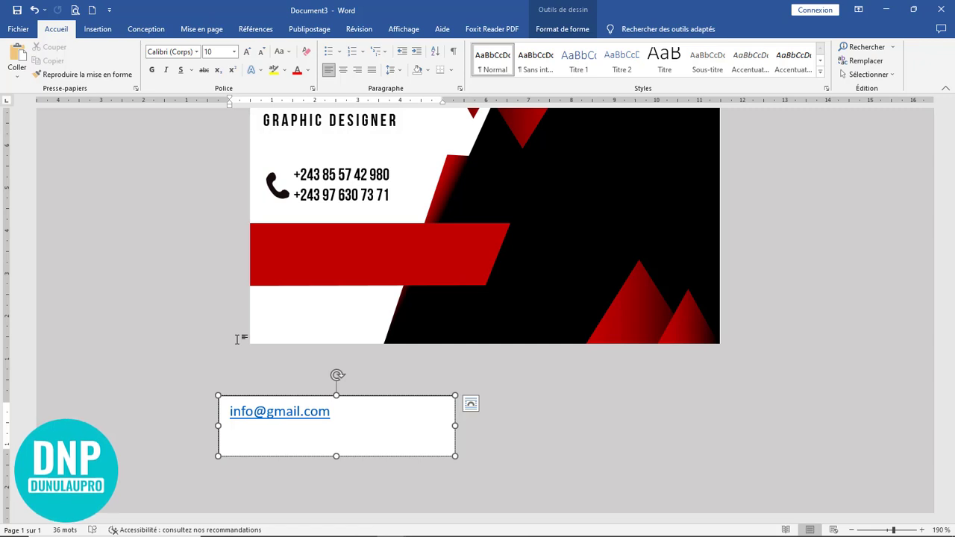
type("www")
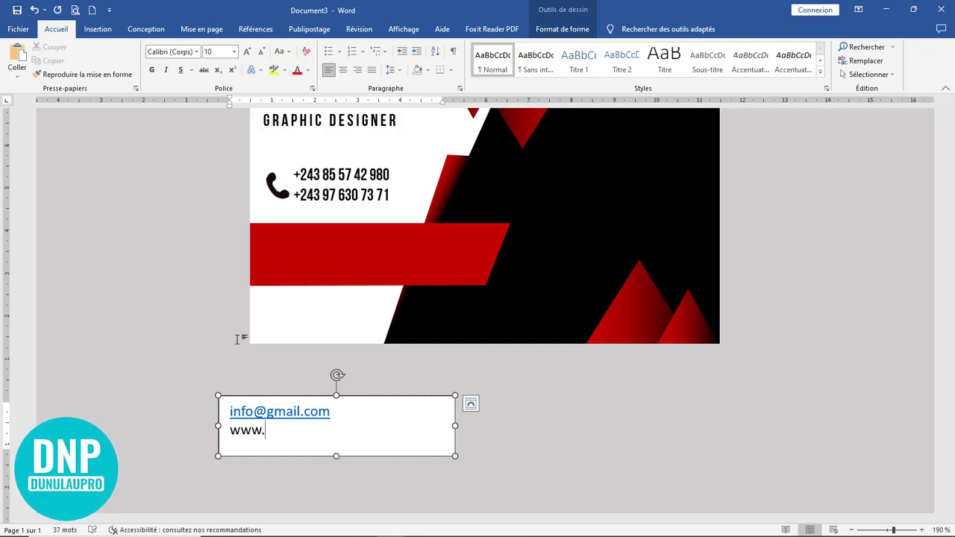
type(".dunulau")
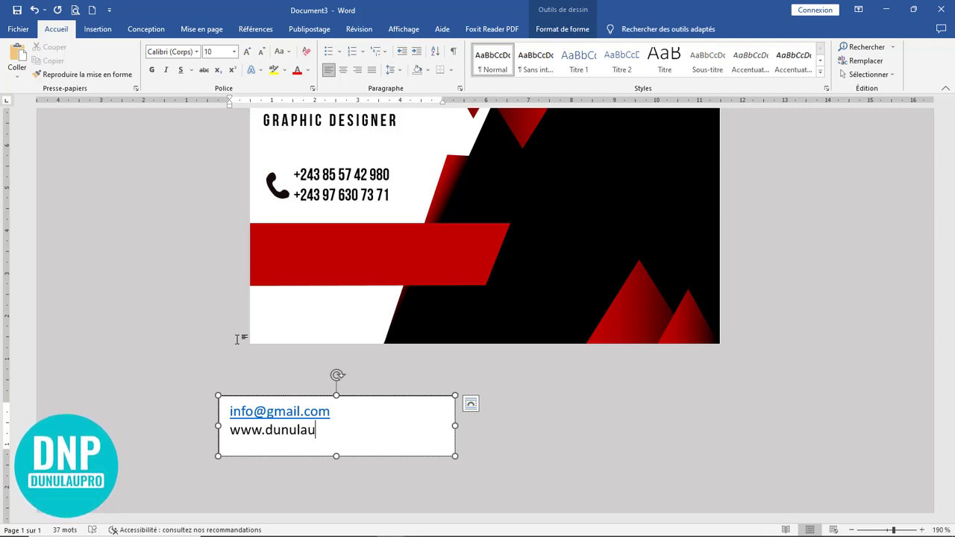
type("pro")
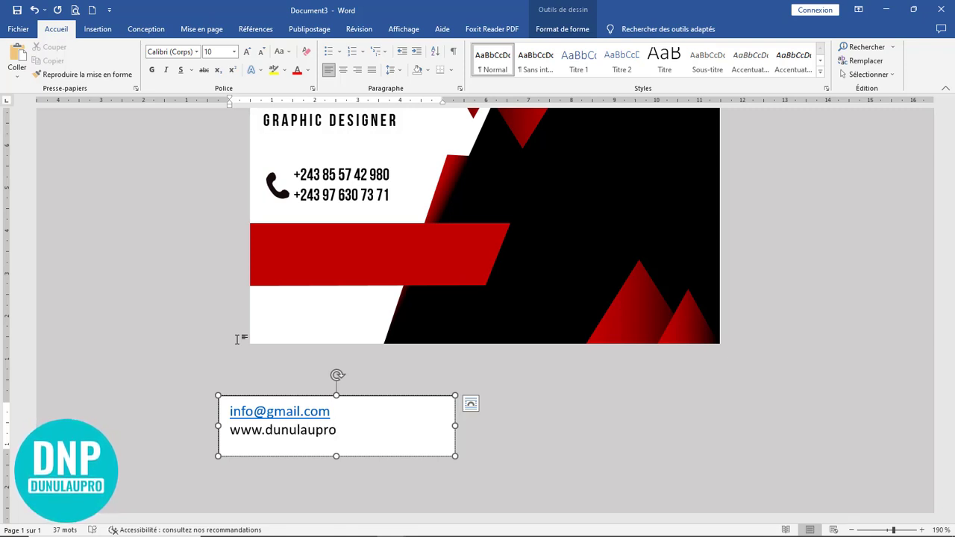
type(".com")
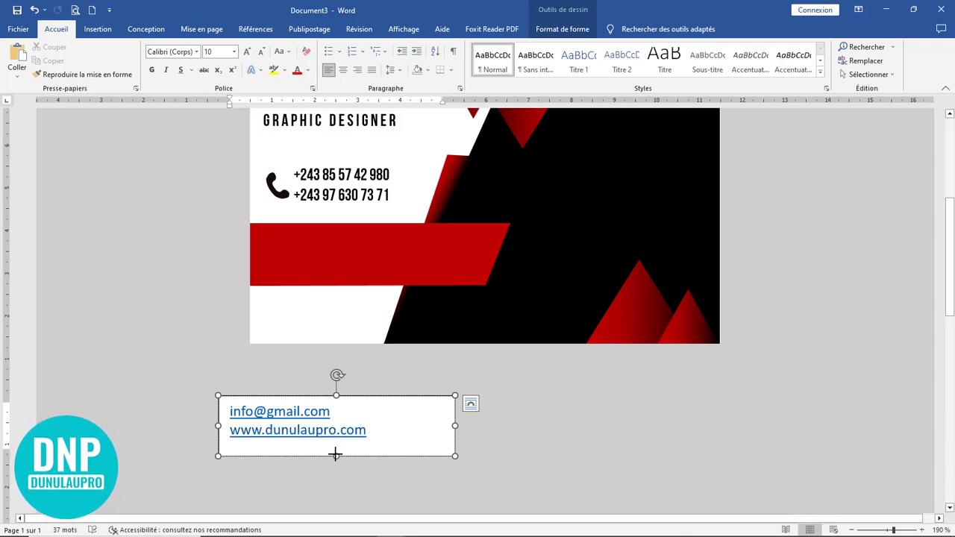
left_click_drag(335, 454, 230, 406)
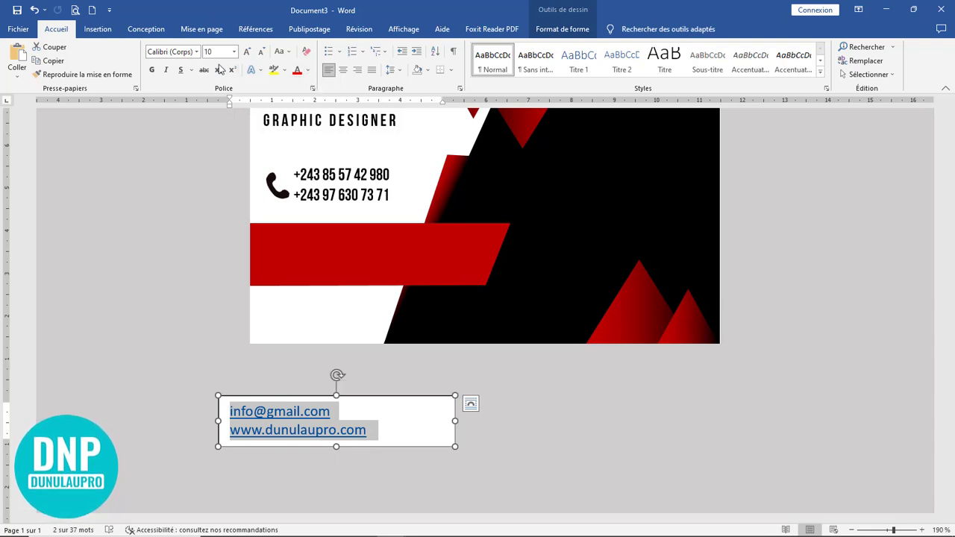
Step: Colour the two contact lines white, drag their box up onto the red band, and select all its text
left_click(307, 71)
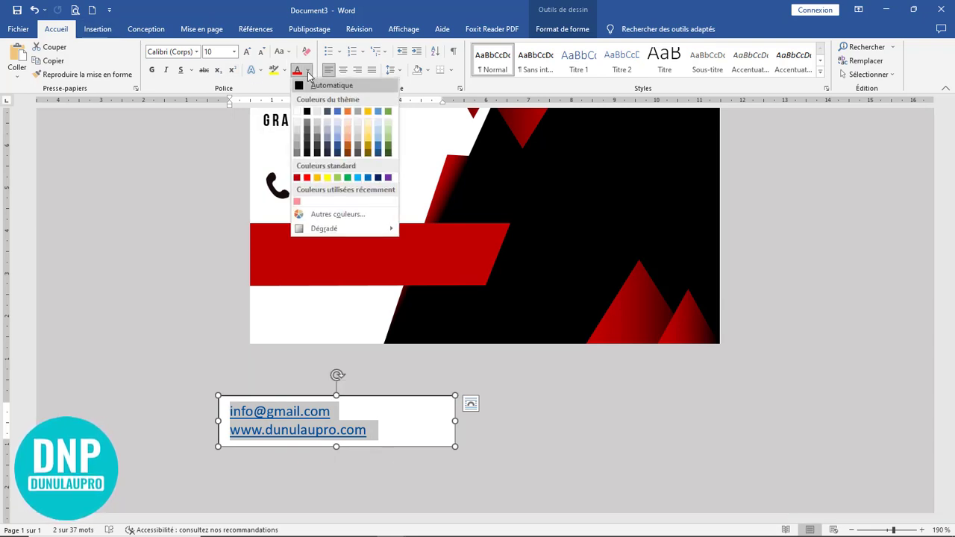
left_click(297, 112)
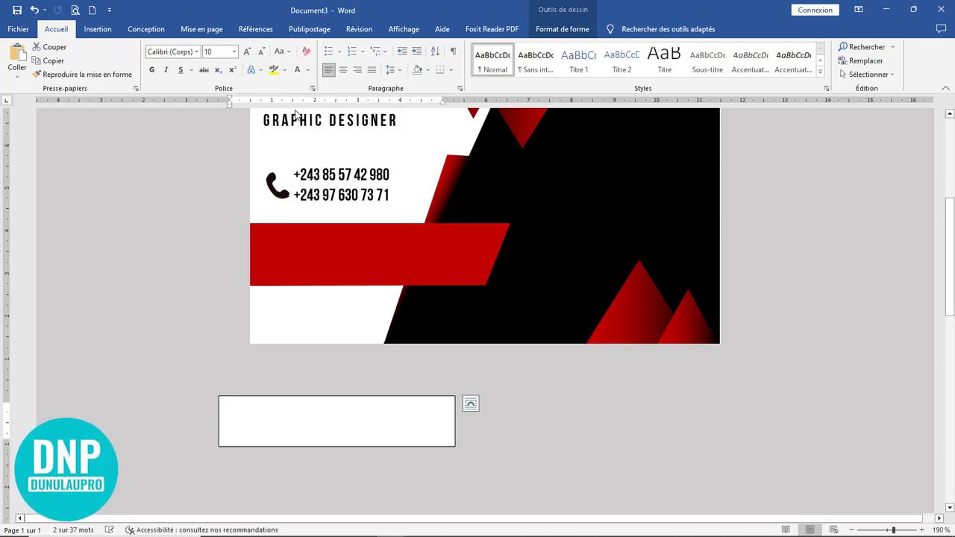
left_click(346, 395)
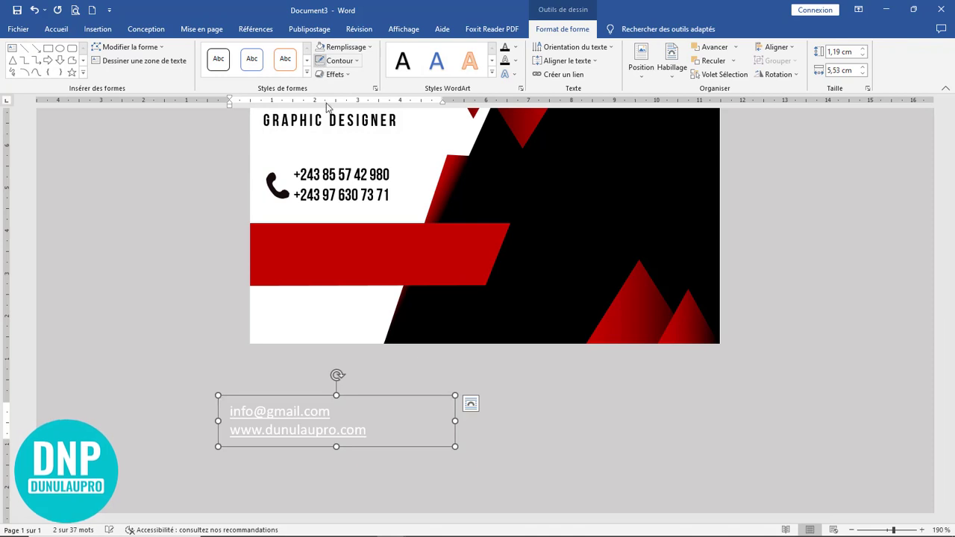
left_click_drag(367, 399, 399, 236)
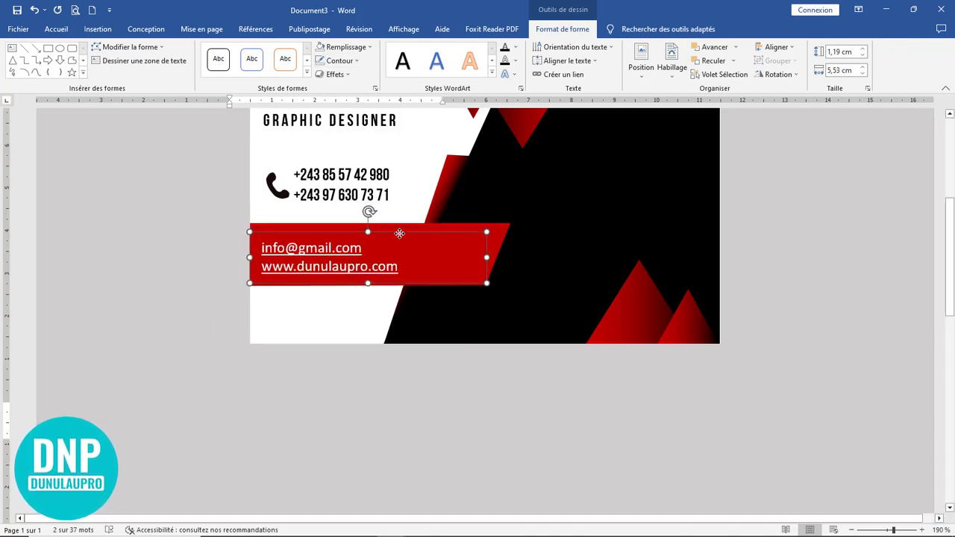
key("ctrl+a")
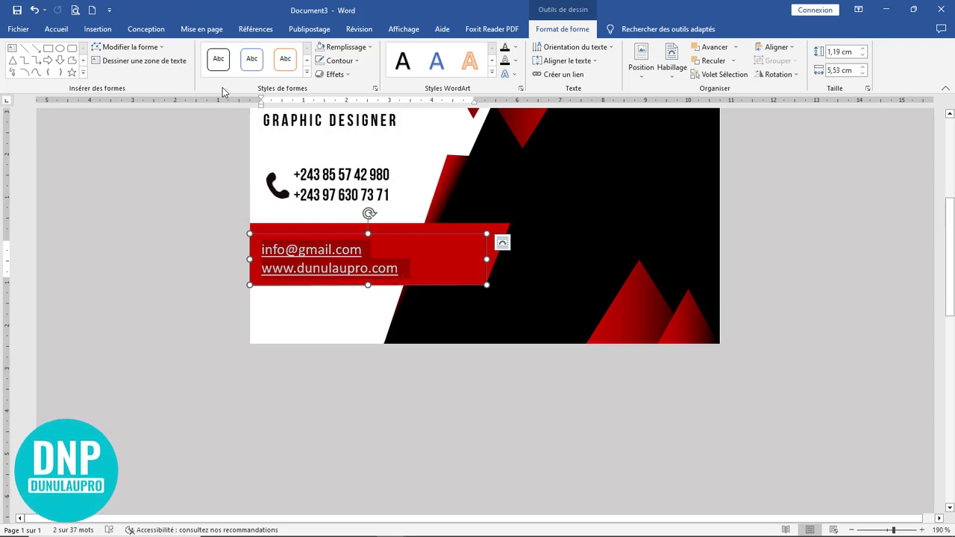
Step: Remove the underline, switch to Montserrat Light size 7, and lower the box slightly on the band
left_click(56, 28)
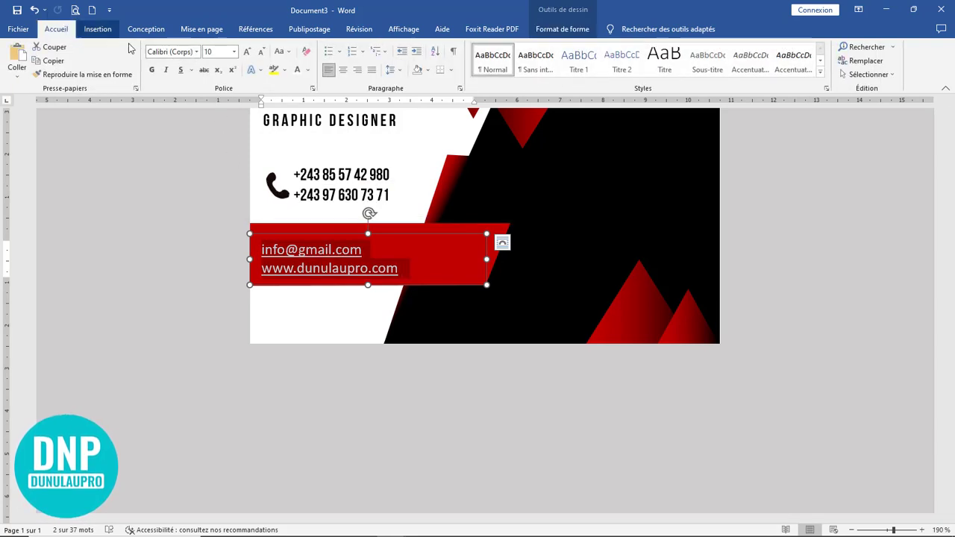
left_click(180, 70)
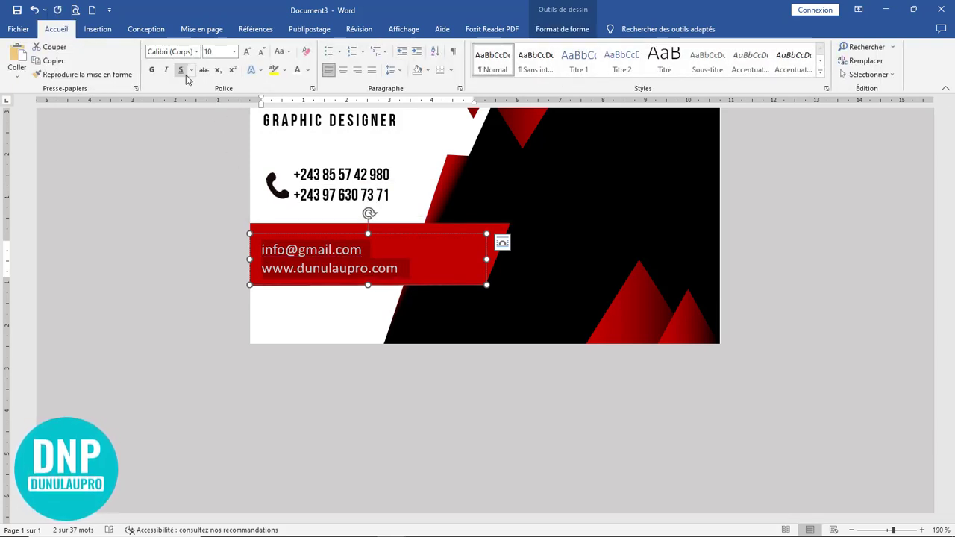
left_click(197, 52)
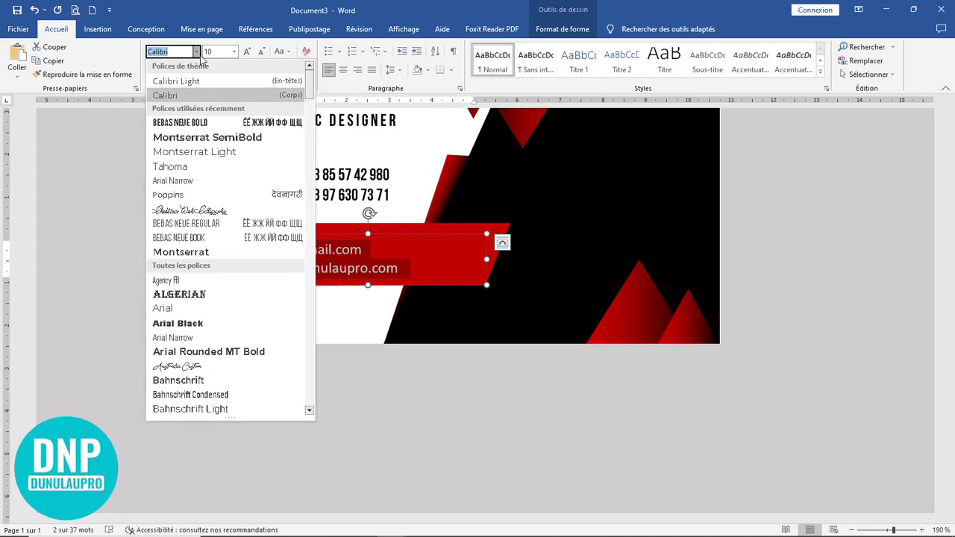
left_click(218, 150)
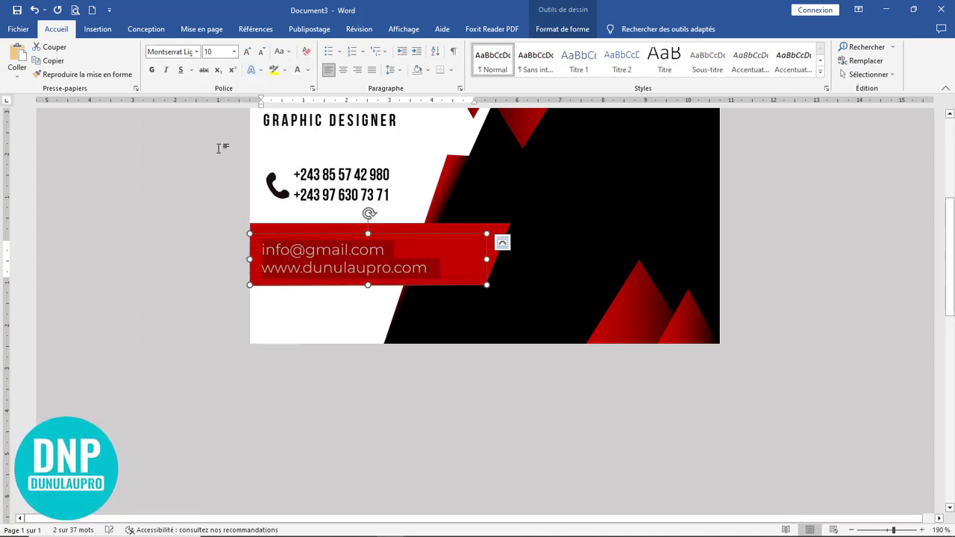
left_click(261, 52)
left_click(261, 52)
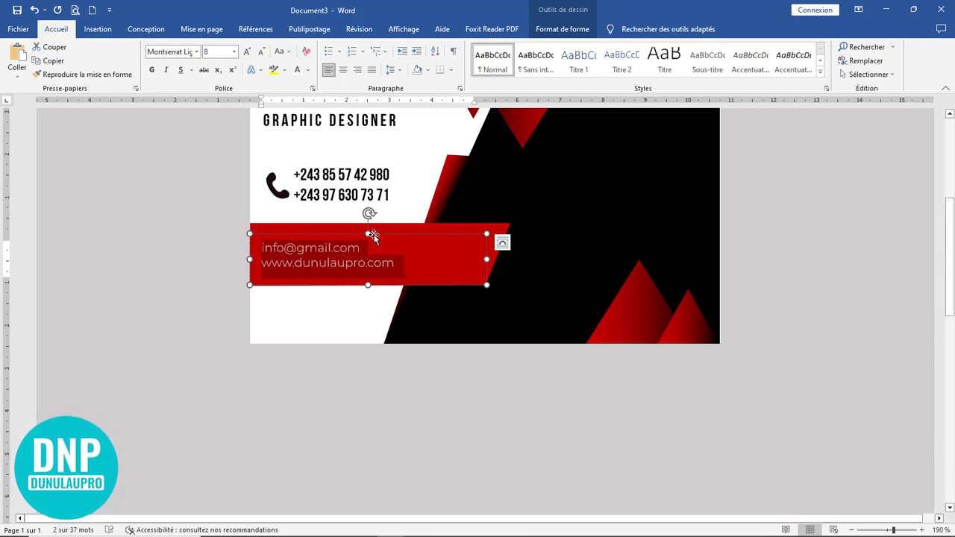
left_click_drag(373, 234, 369, 245)
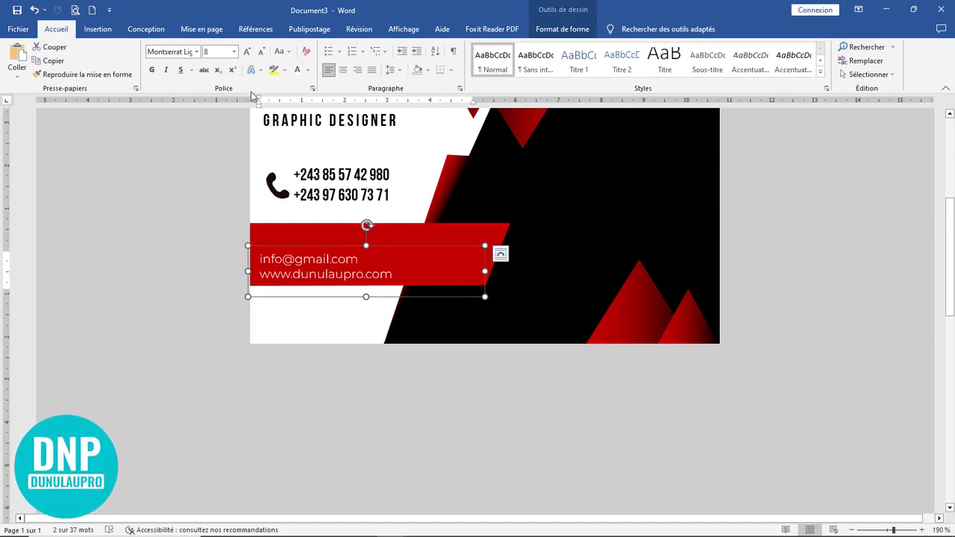
left_click(261, 51)
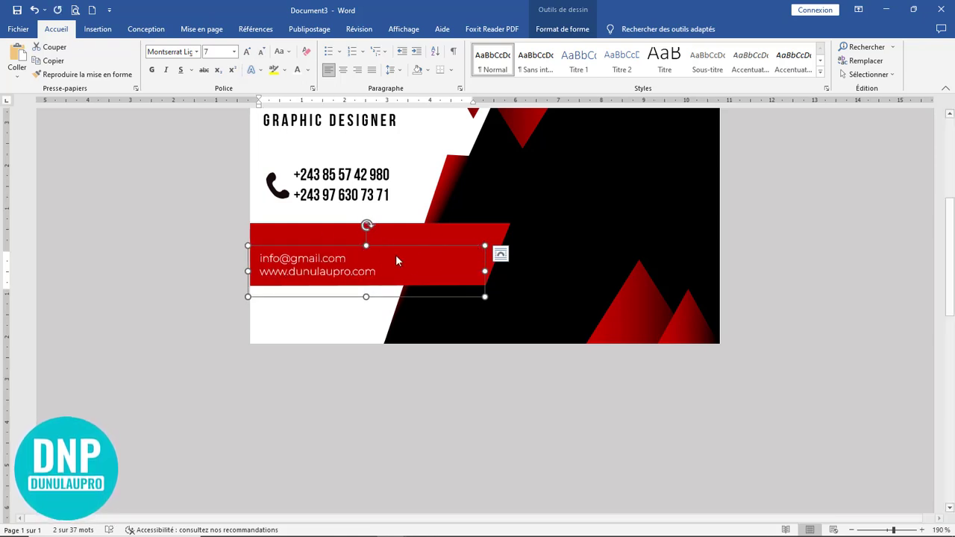
Step: Stretch the red band further to the right
left_click(487, 237)
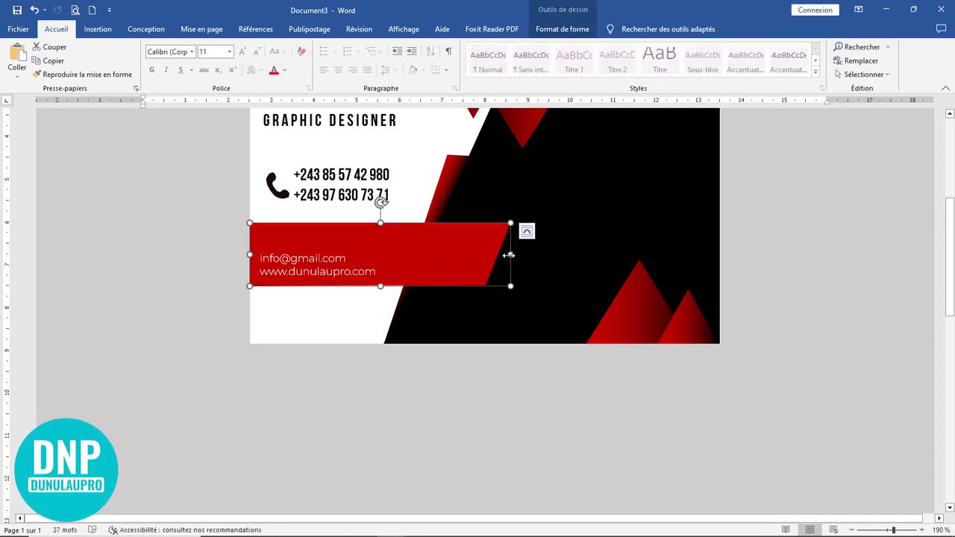
left_click_drag(508, 255, 534, 254)
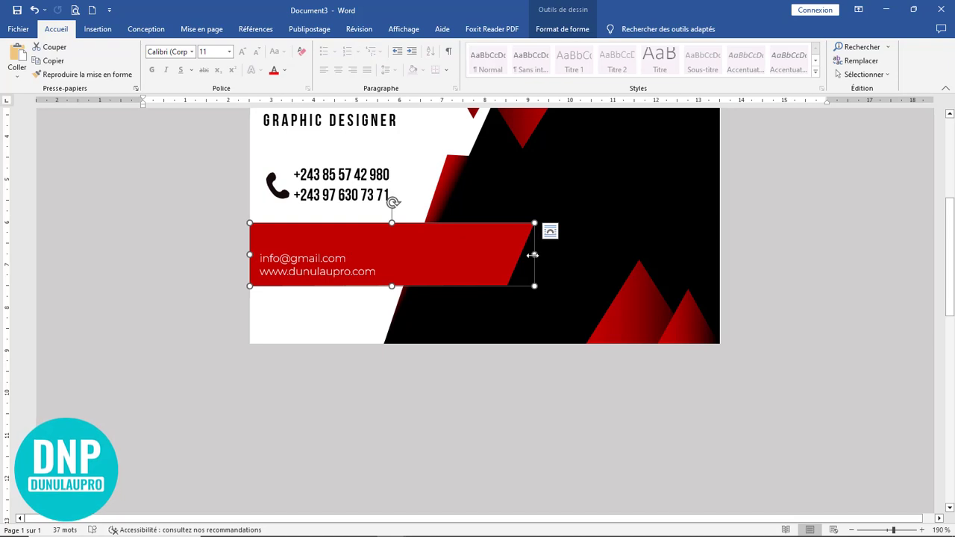
left_click_drag(532, 255, 558, 254)
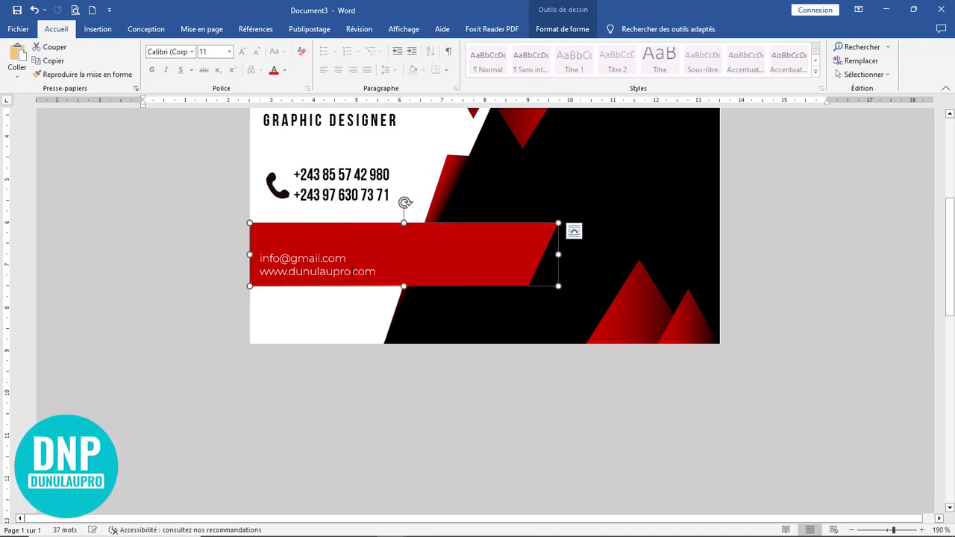
Step: Shrink the e-mail and website box to fit its text and place a copy beside it
left_click(482, 270)
left_click_drag(485, 271, 389, 271)
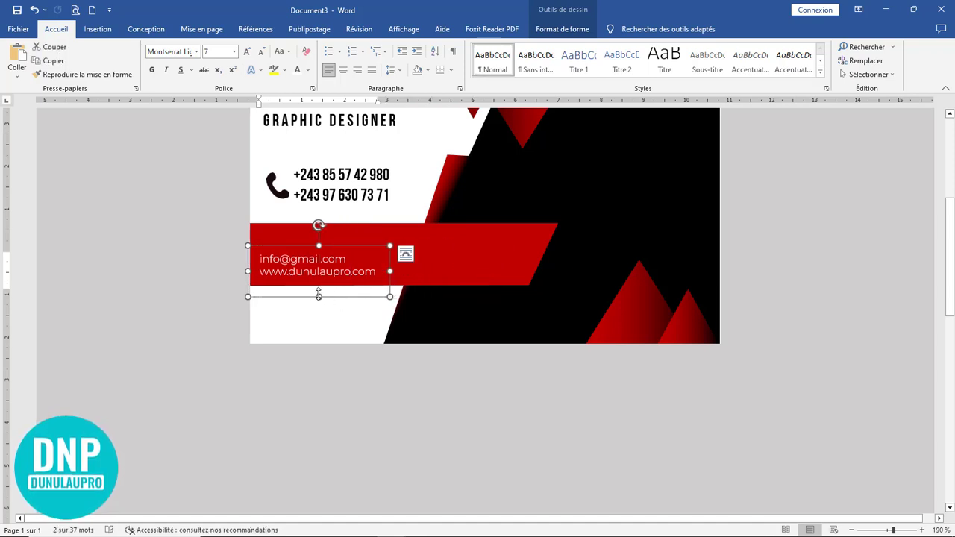
left_click_drag(319, 297, 319, 284)
left_click_drag(332, 250, 460, 246)
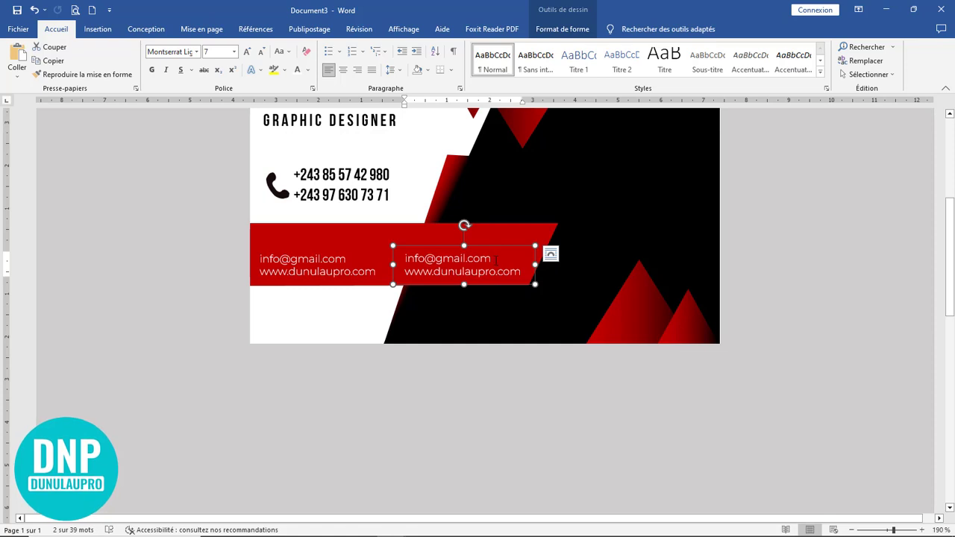
left_click_drag(503, 257, 404, 258)
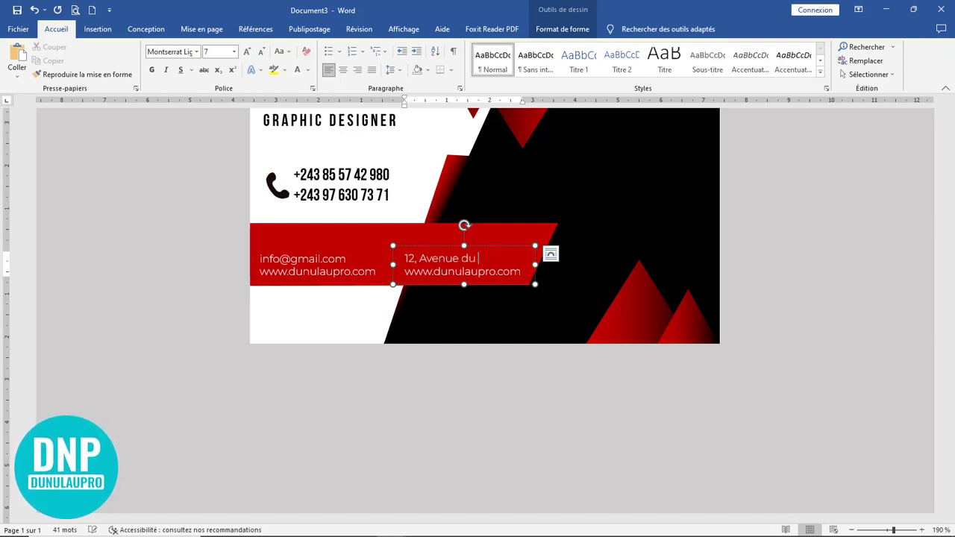
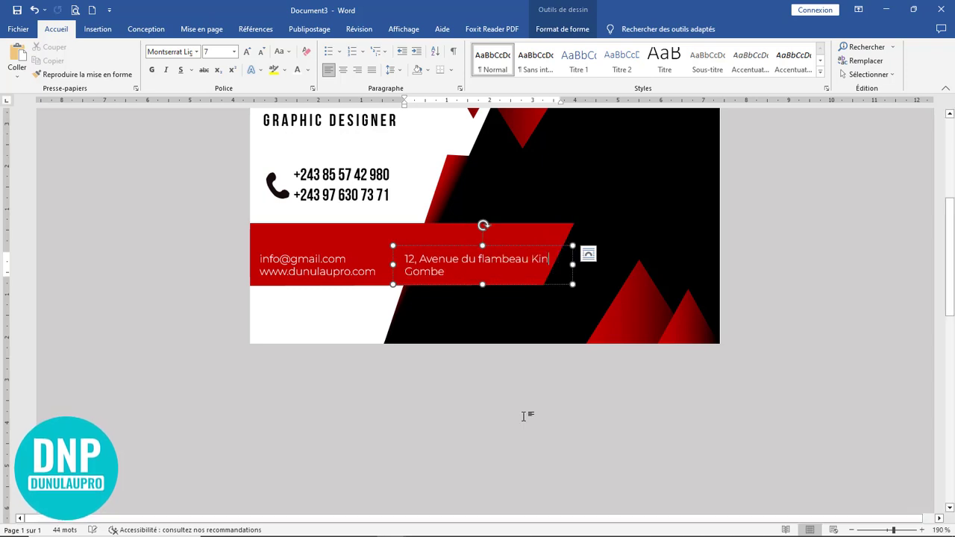
left_click(522, 415)
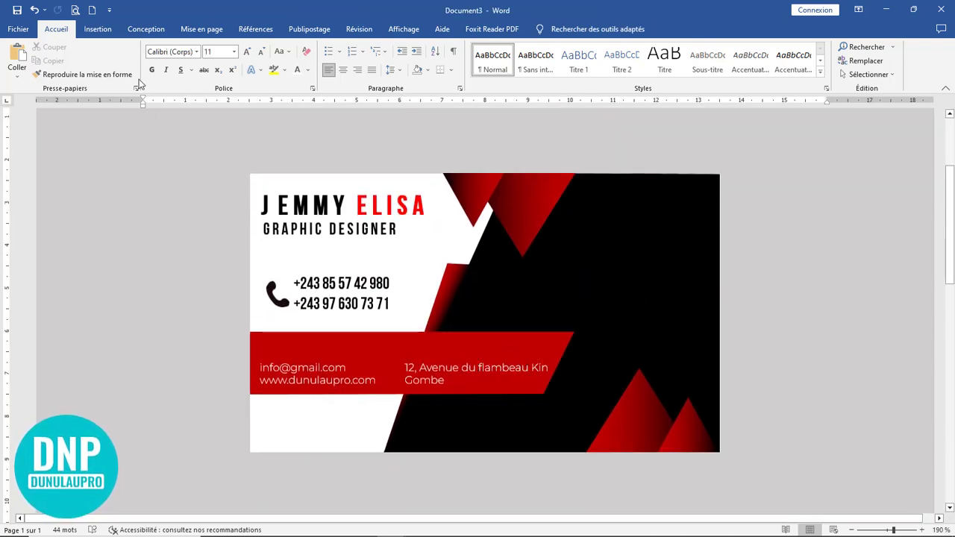
scroll(424, 320, "down", 3)
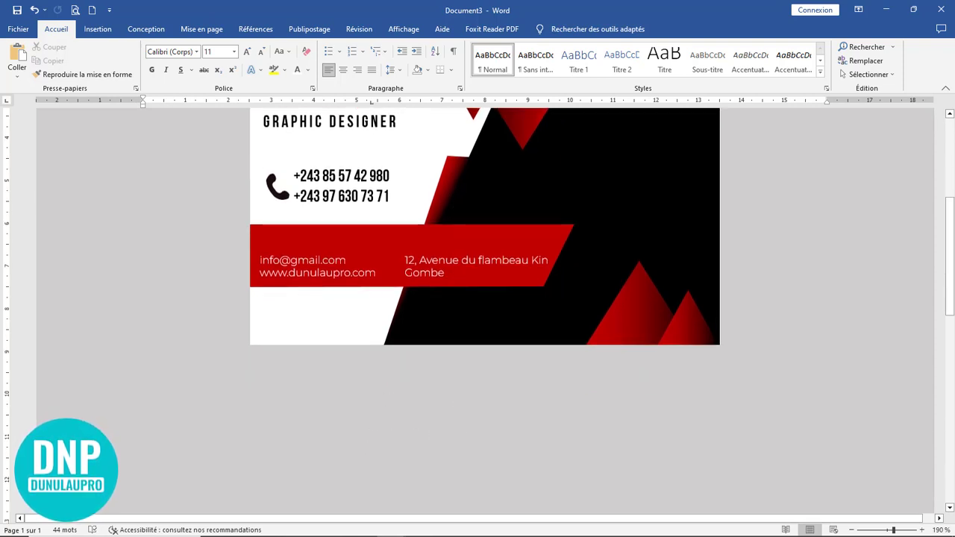
Step: In 'Objet Carte de visite', select the envelope and location-pin icons, then return to the card
left_click(394, 522)
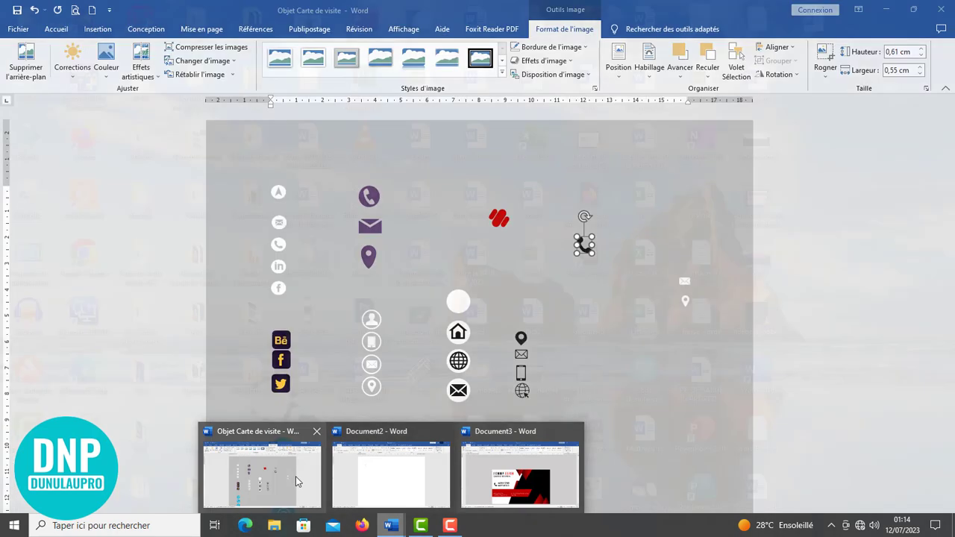
left_click(261, 474)
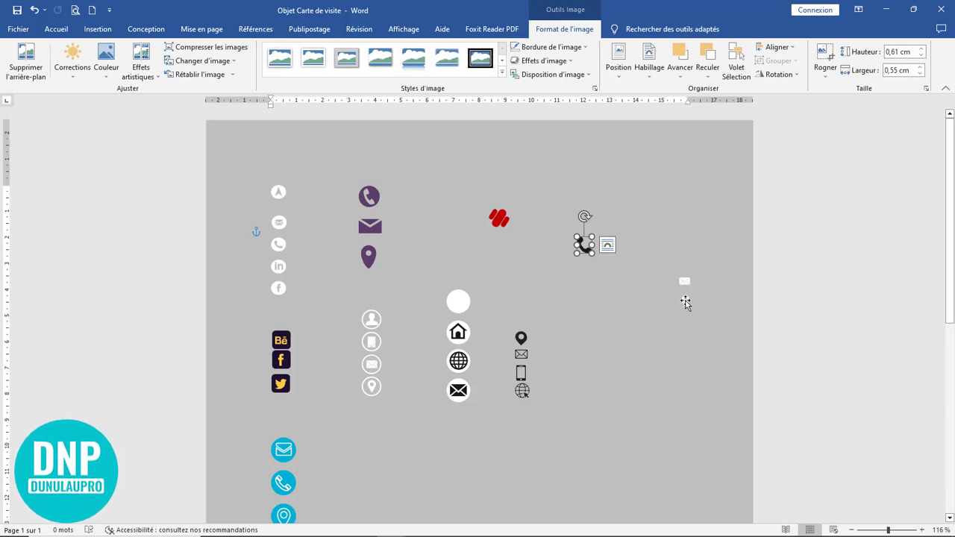
left_click(686, 302)
right_click(685, 303)
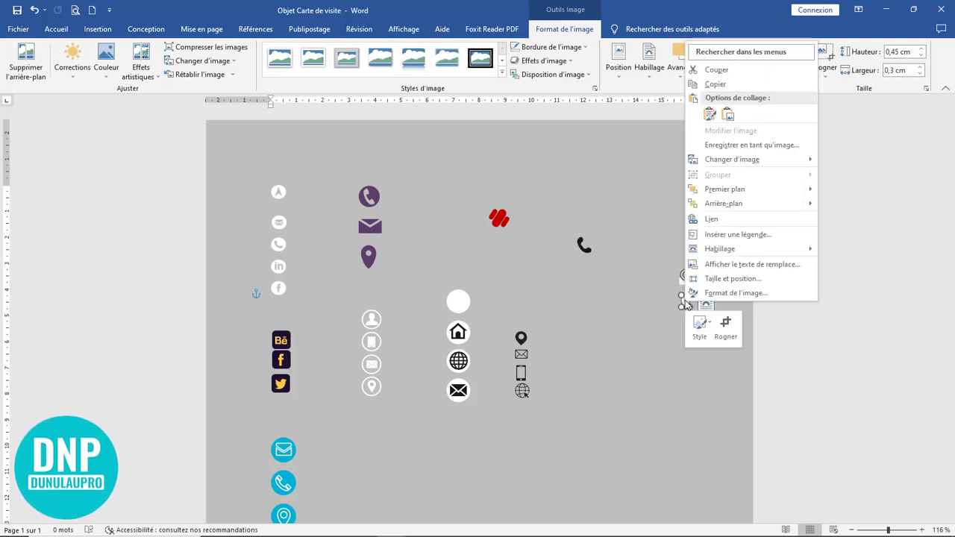
left_click(685, 292)
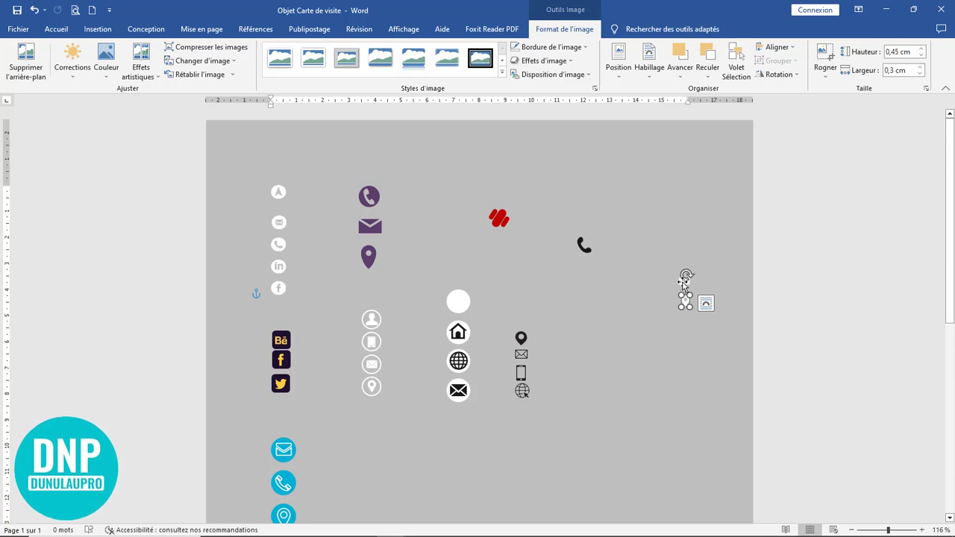
left_click(687, 304, "ctrl")
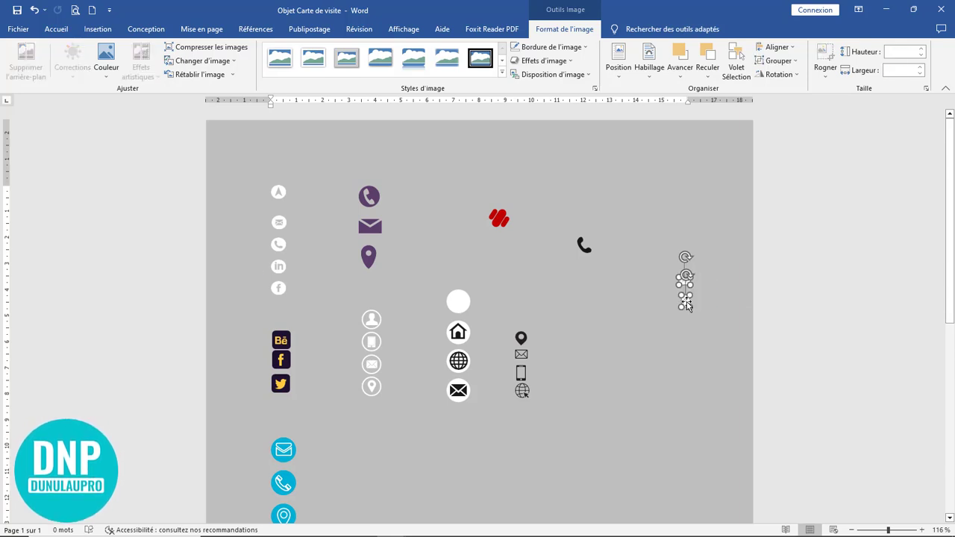
left_click(885, 10)
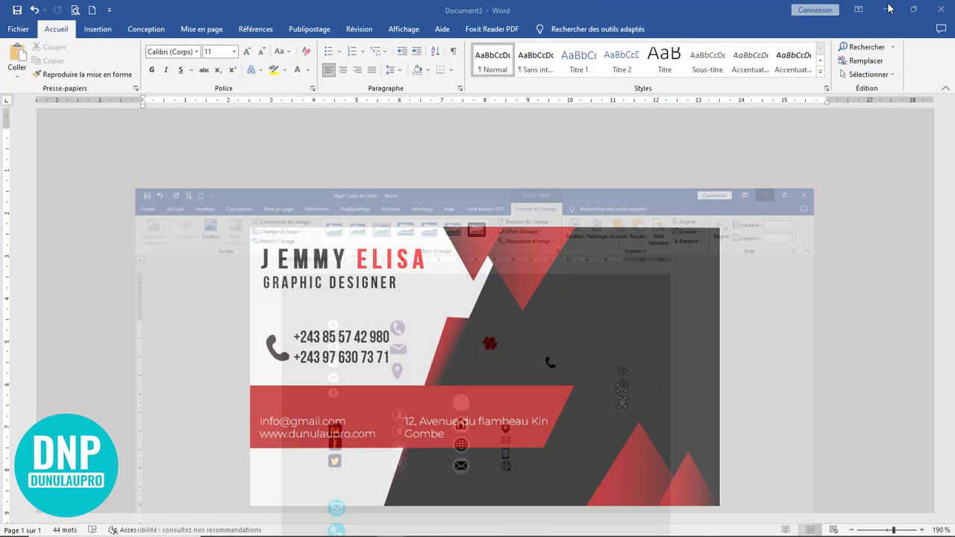
Step: Paste the copied envelope and location-pin icons above the card
scroll(424, 291, "down", 5)
scroll(425, 290, "up", 5)
double_click(421, 290)
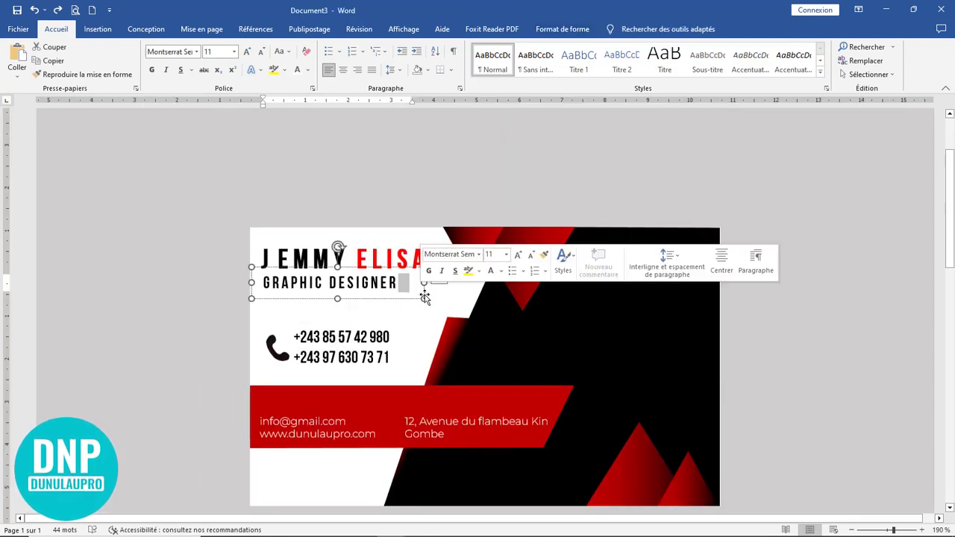
left_click(408, 195)
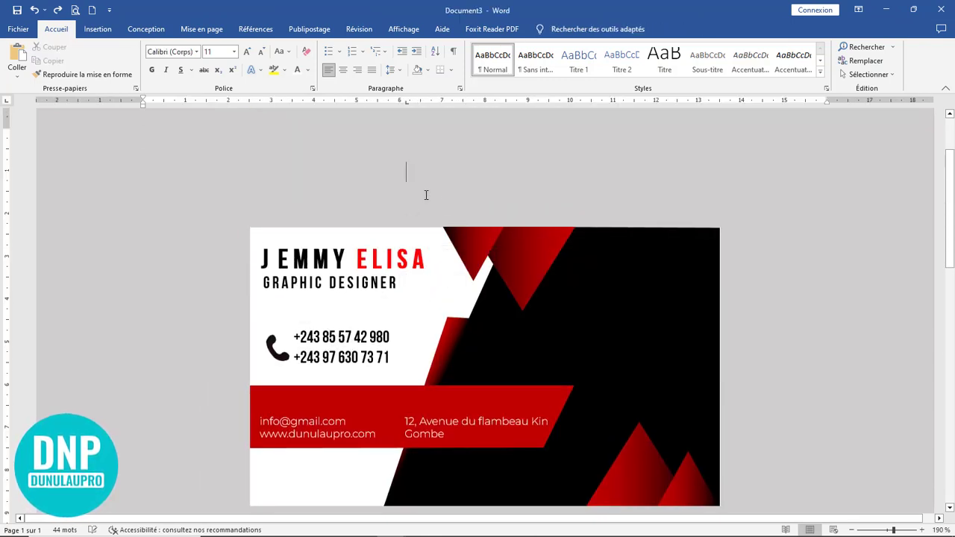
left_click(17, 54)
left_click(204, 157)
Step: Move the envelope above the e-mail and the pin above the address on the red band
left_click(150, 169)
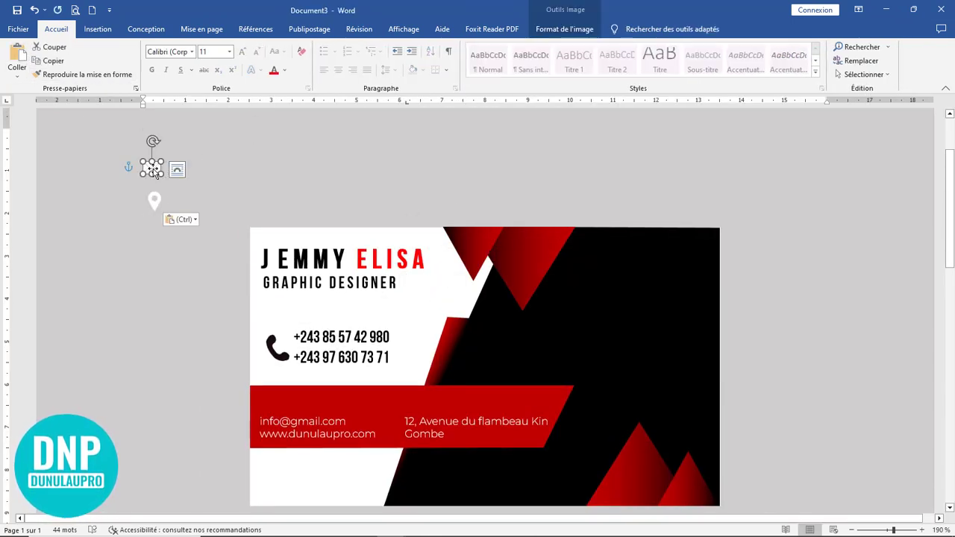
left_click_drag(152, 168, 303, 402)
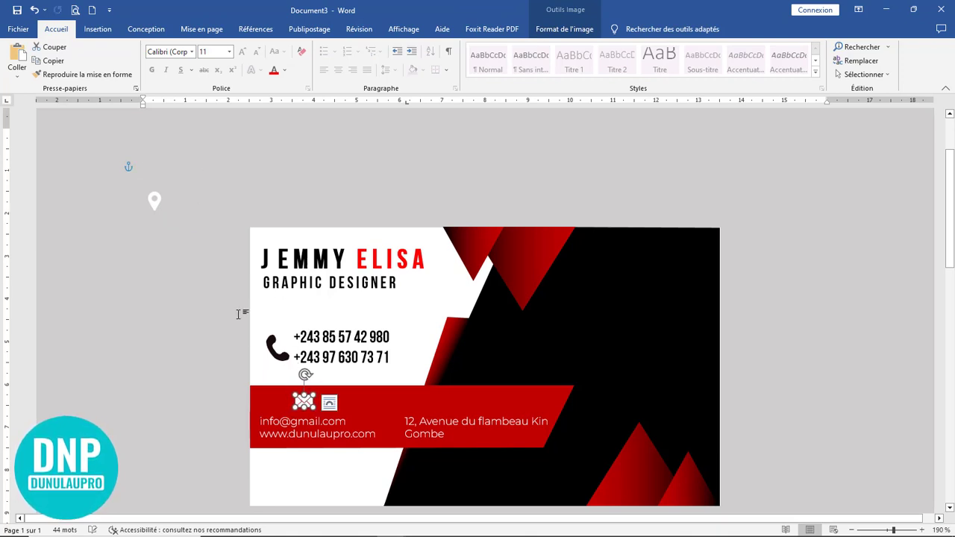
left_click_drag(156, 207, 458, 401)
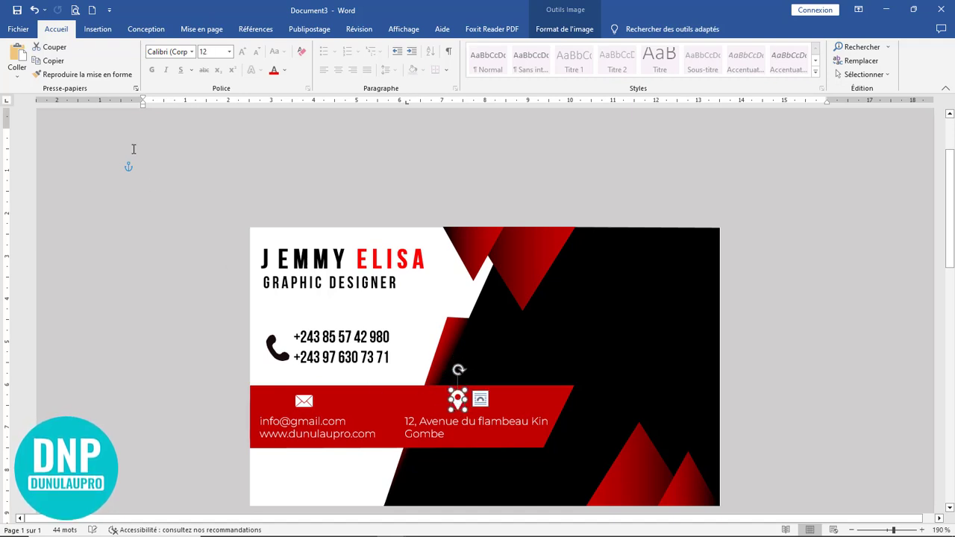
left_click(97, 29)
left_click(171, 82)
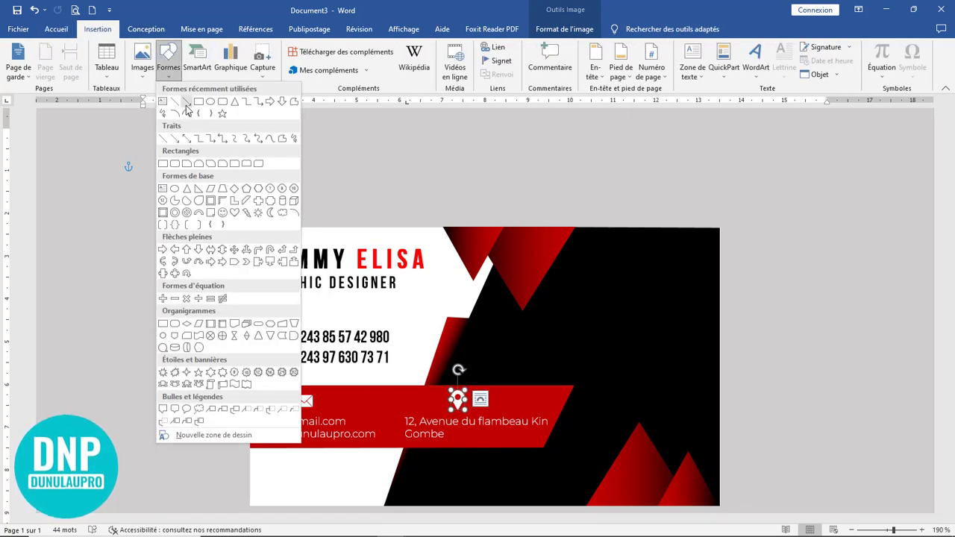
Step: Draw a 1 pt vertical line between the e-mail/website and address columns
left_click(183, 105)
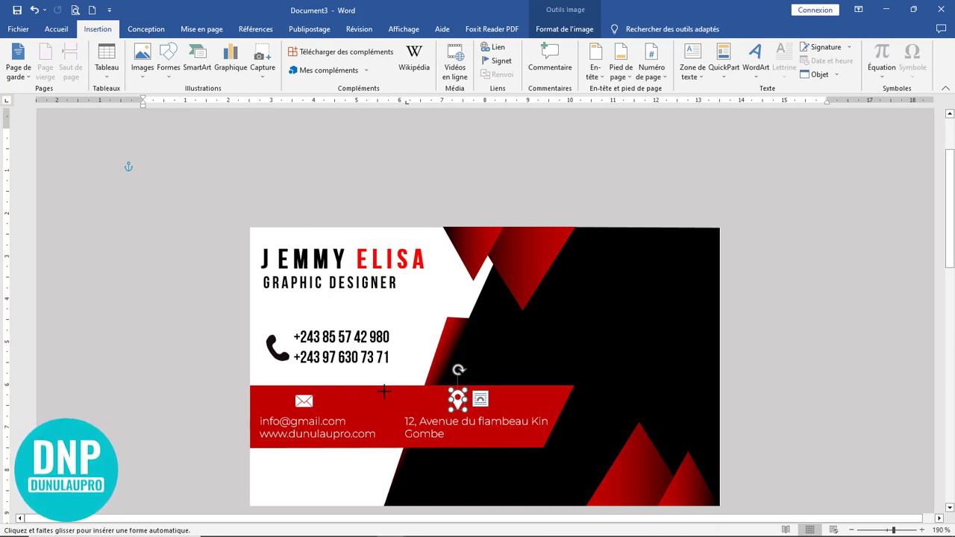
left_click_drag(384, 394, 385, 440)
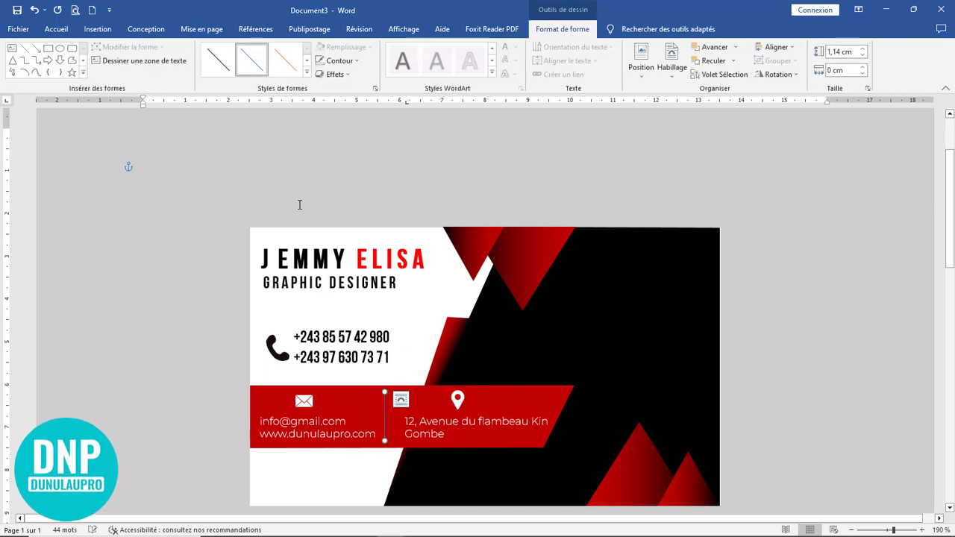
left_click(339, 62)
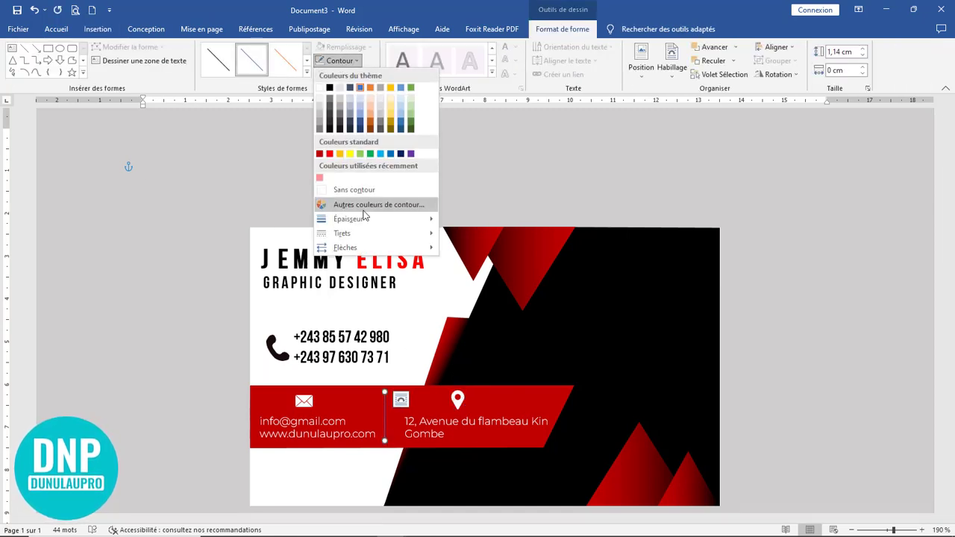
mouse_move(425, 219)
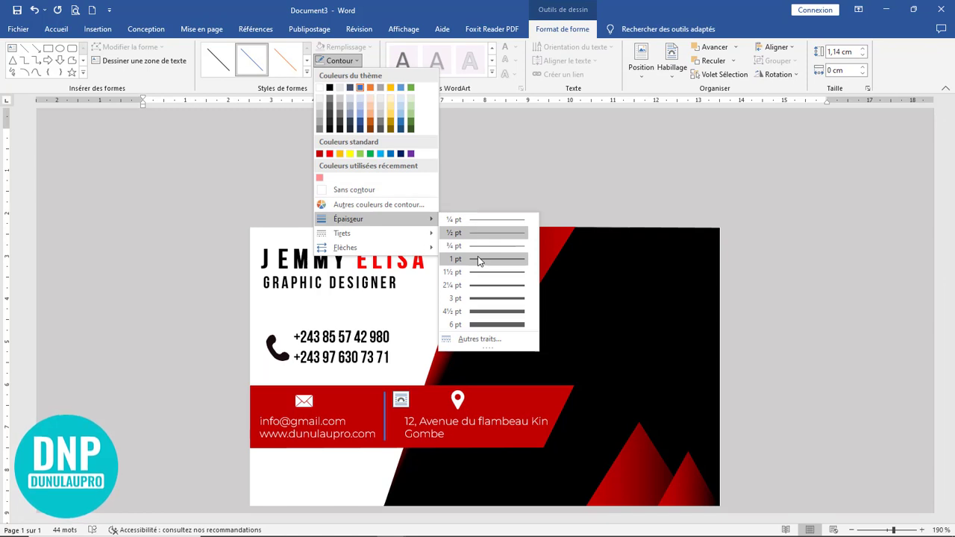
left_click(478, 257)
Step: Make the divider a white square-dot dashed line of about 1 pt
left_click(339, 61)
mouse_move(373, 233)
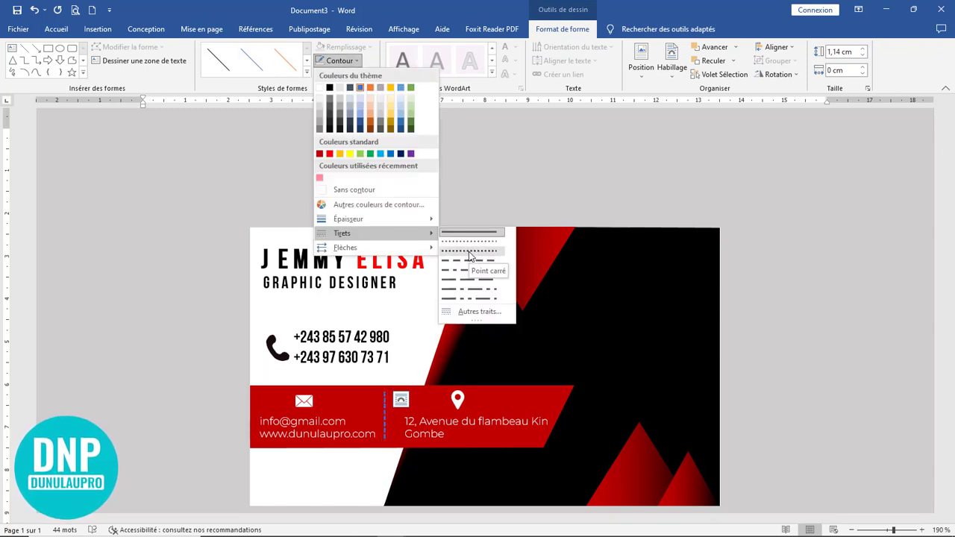
left_click(469, 254)
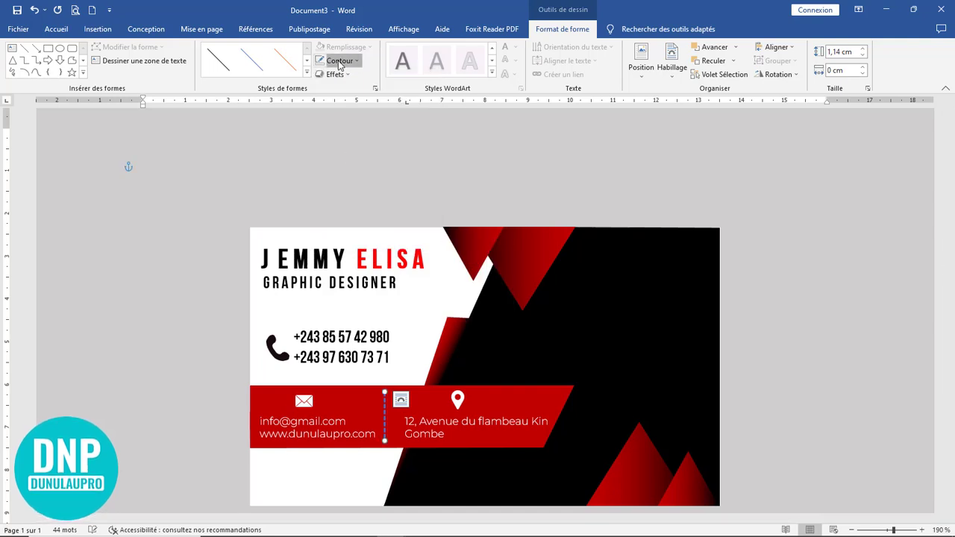
left_click(340, 62)
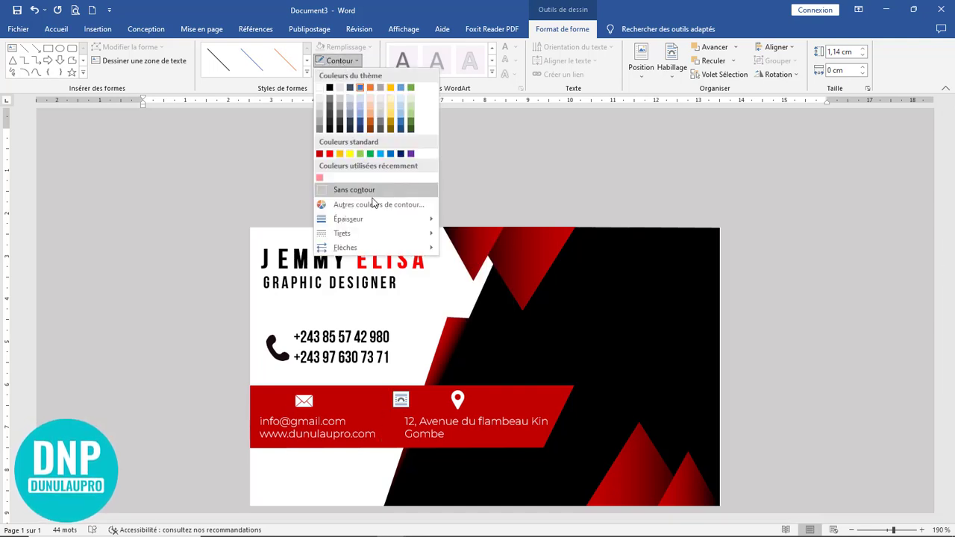
mouse_move(383, 226)
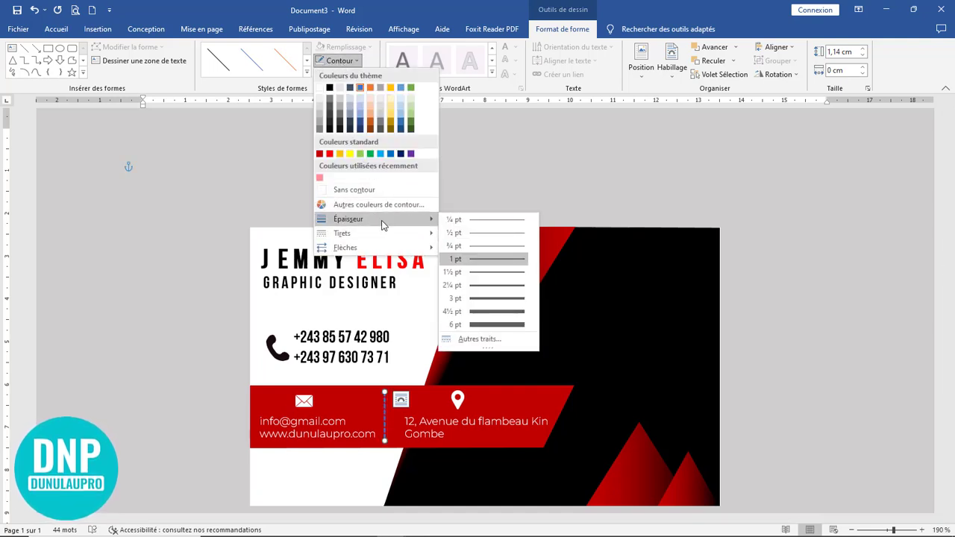
left_click(493, 254)
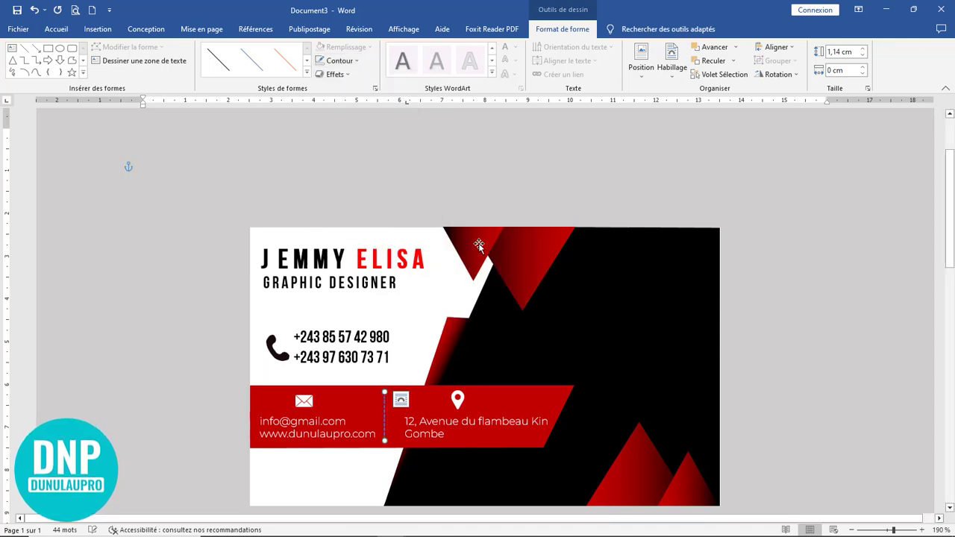
left_click(339, 63)
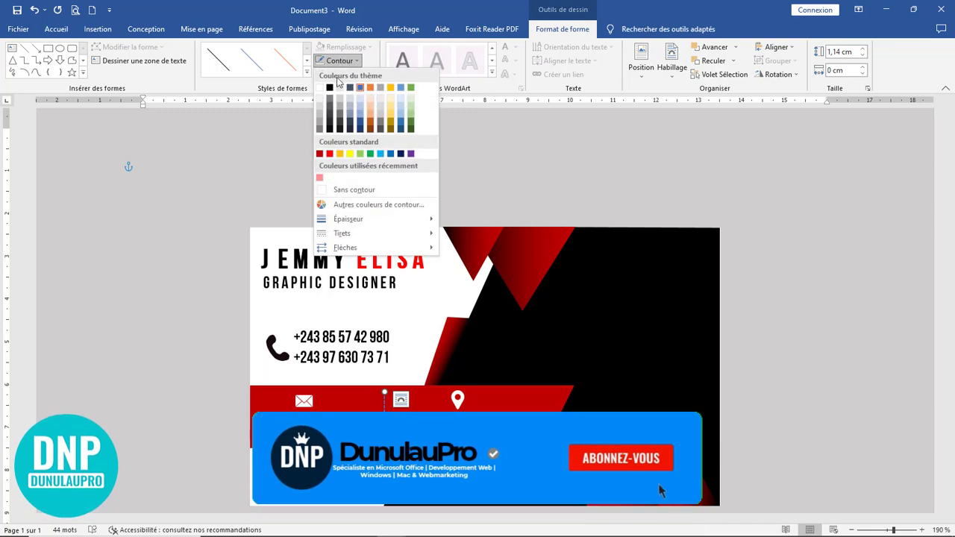
left_click(320, 88)
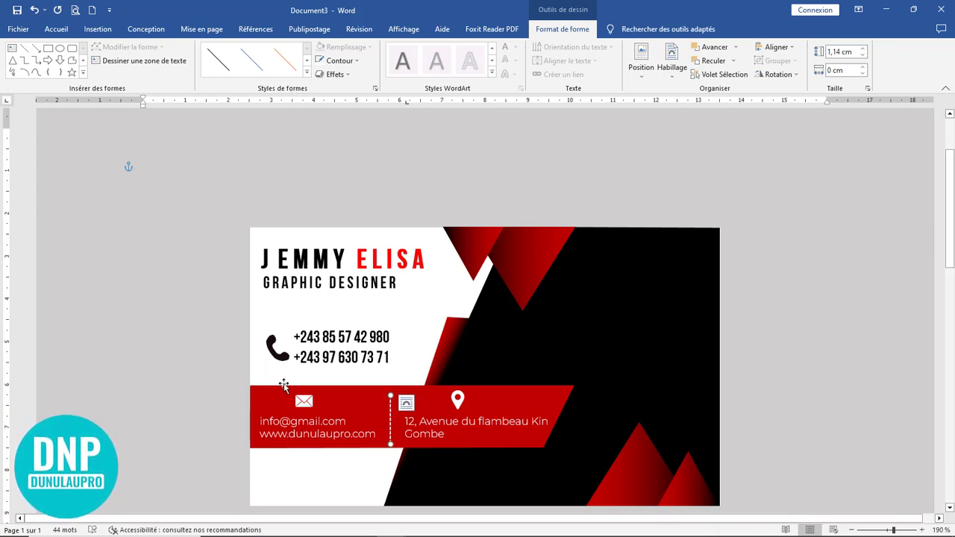
left_click(247, 337)
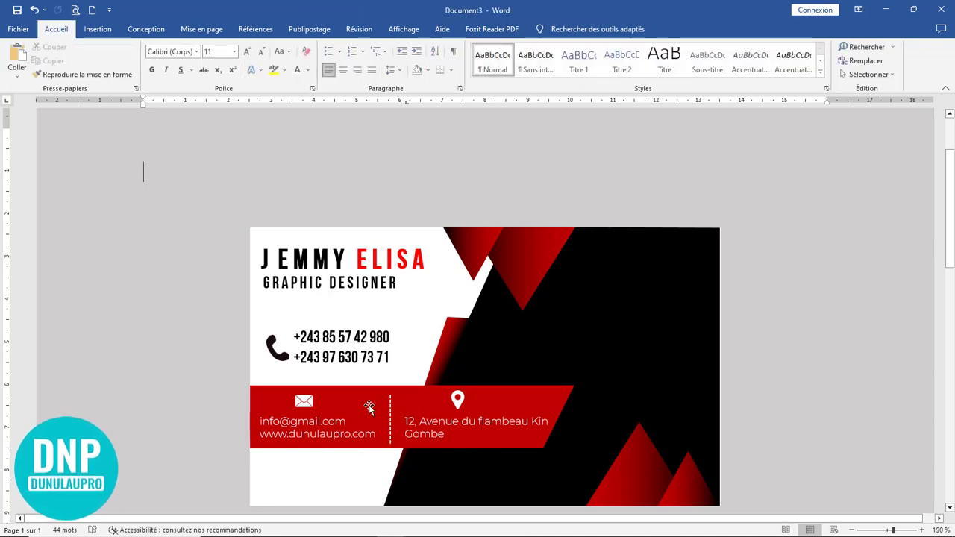
Step: Review the finished card with its name, phones and red contact band, then switch to Insertion
scroll(466, 395, "down", 3)
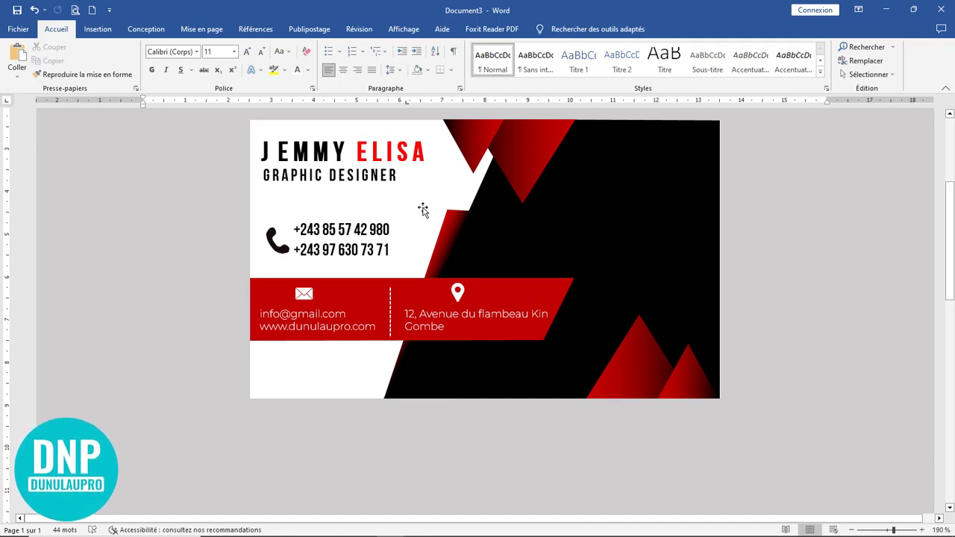
scroll(597, 276, "up", 2)
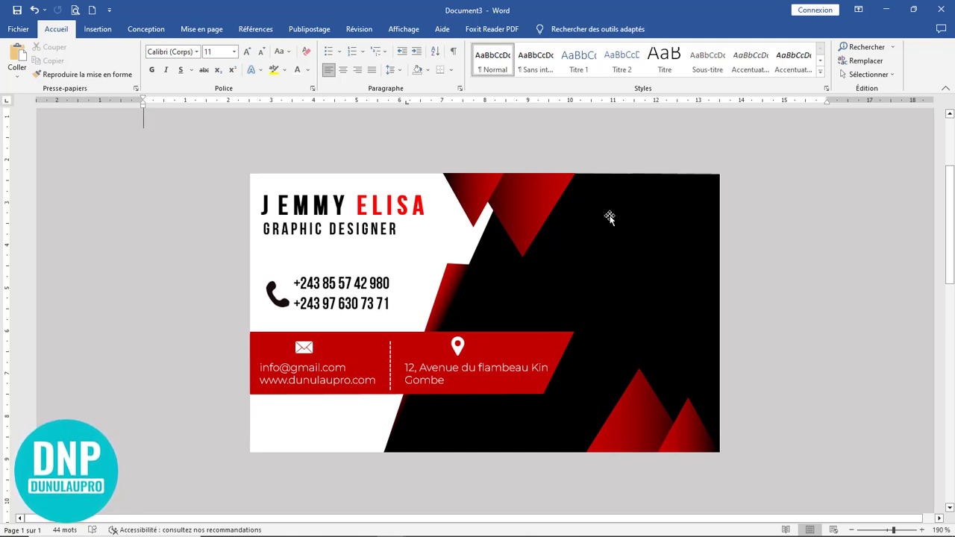
left_click(97, 29)
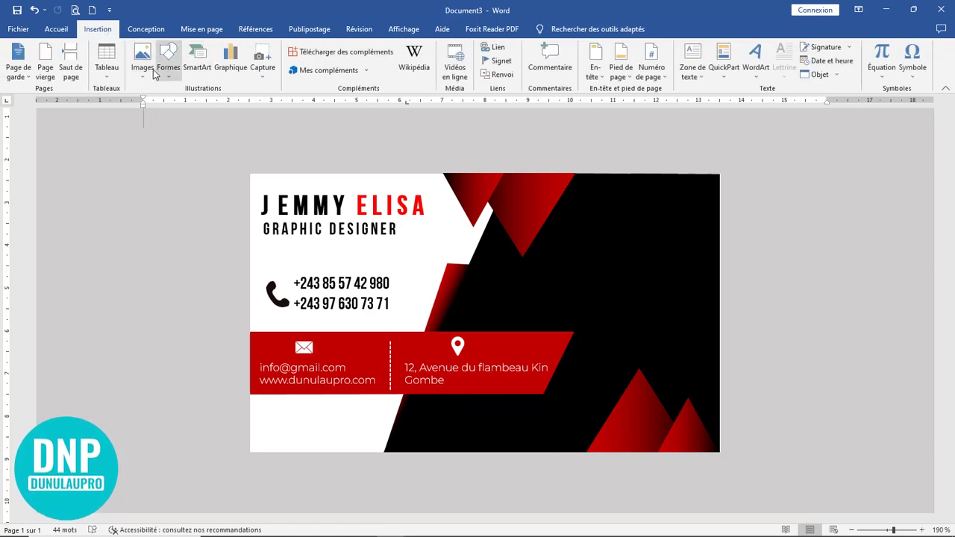